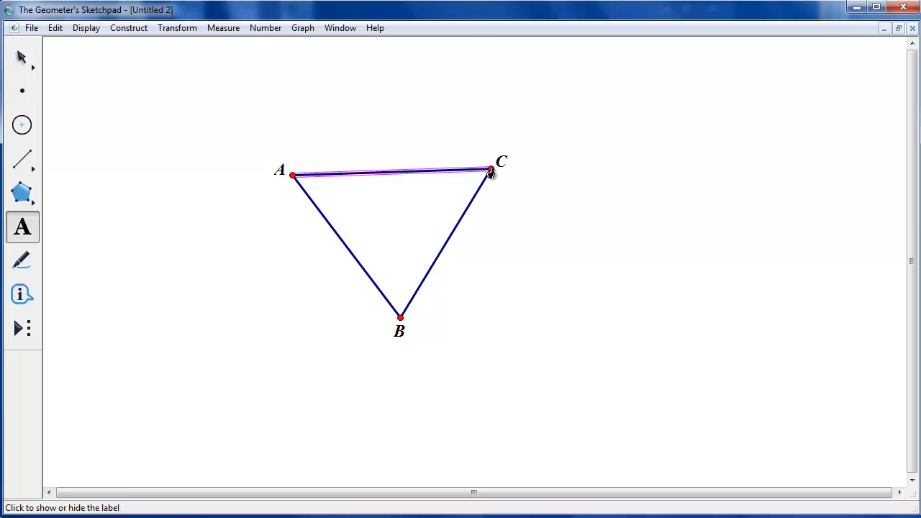
# Select all three sides of triangle ABC and construct their midpoints
pyautogui.click(24, 57)
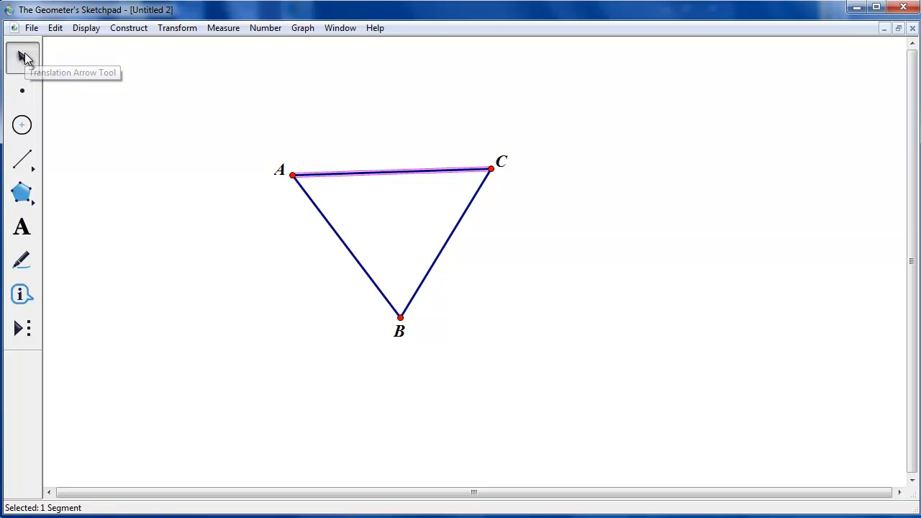
pyautogui.click(351, 245)
pyautogui.click(442, 250)
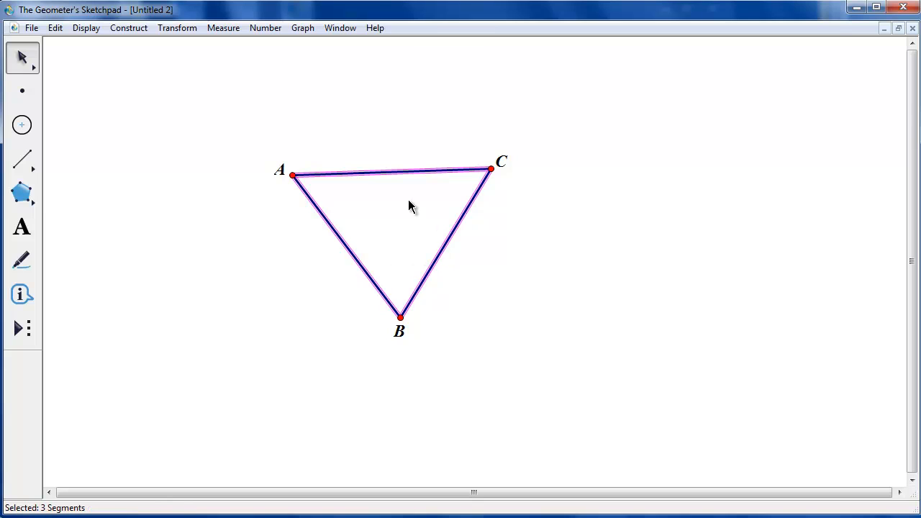
pyautogui.click(137, 31)
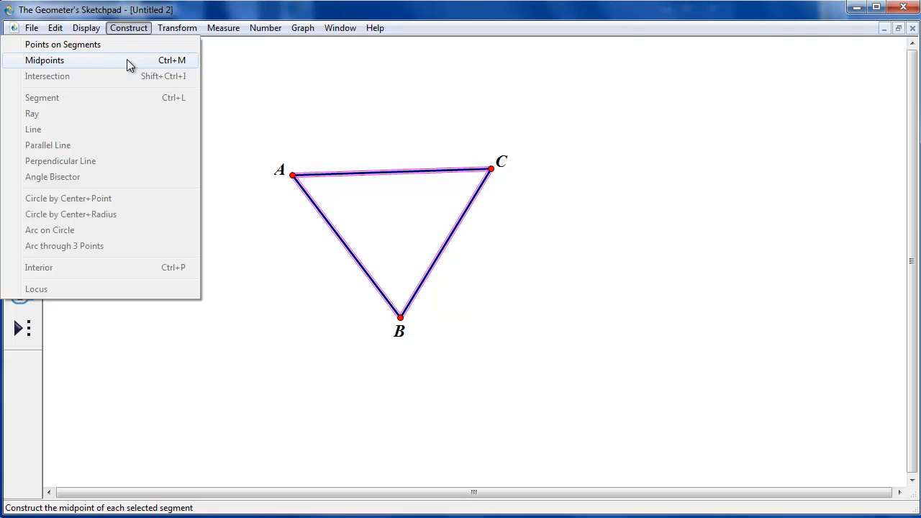
pyautogui.click(127, 64)
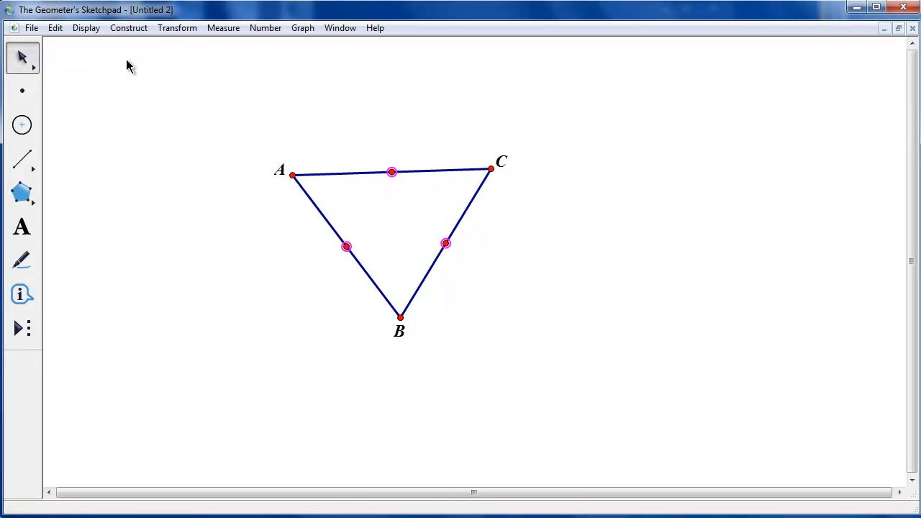
# Show the labels D, E and F on the three midpoints with the Text tool
pyautogui.click(30, 235)
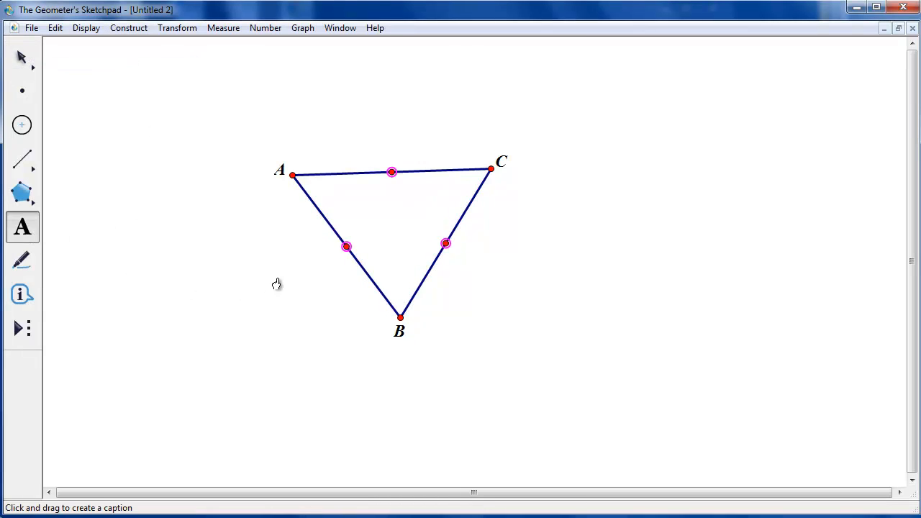
pyautogui.click(346, 248)
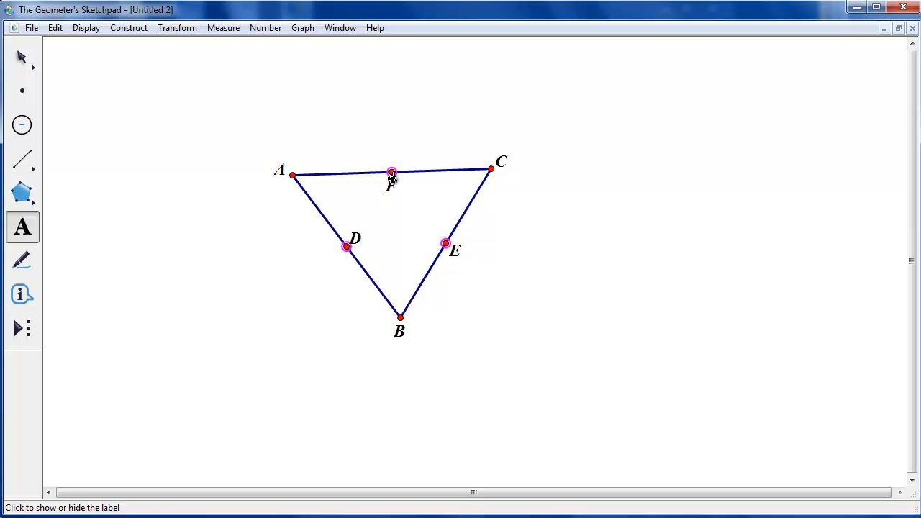
pyautogui.doubleClick(393, 179)
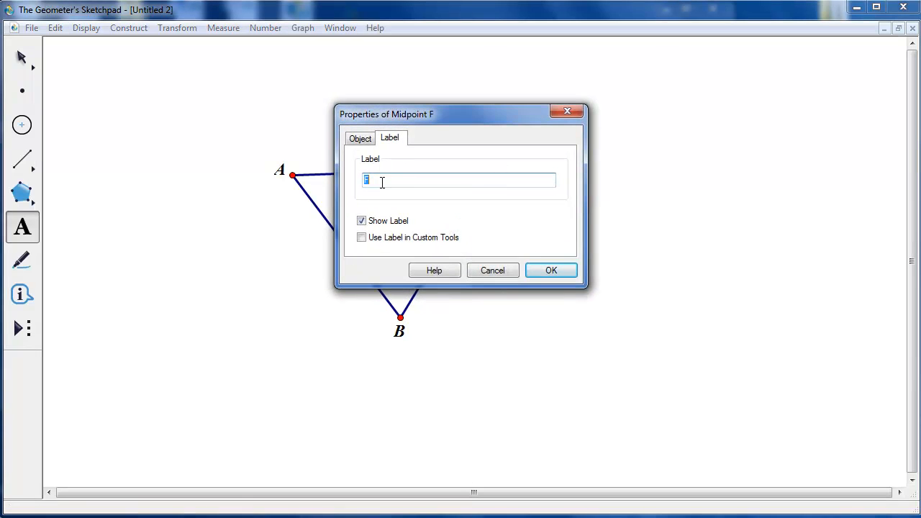
pyautogui.click(550, 271)
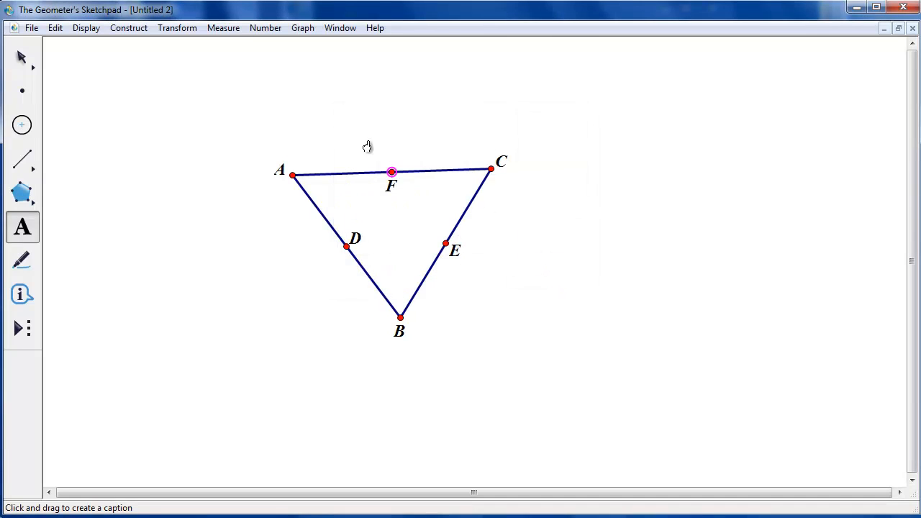
# Draw a circle centered at D through A and a circle centered at E through C
pyautogui.click(22, 126)
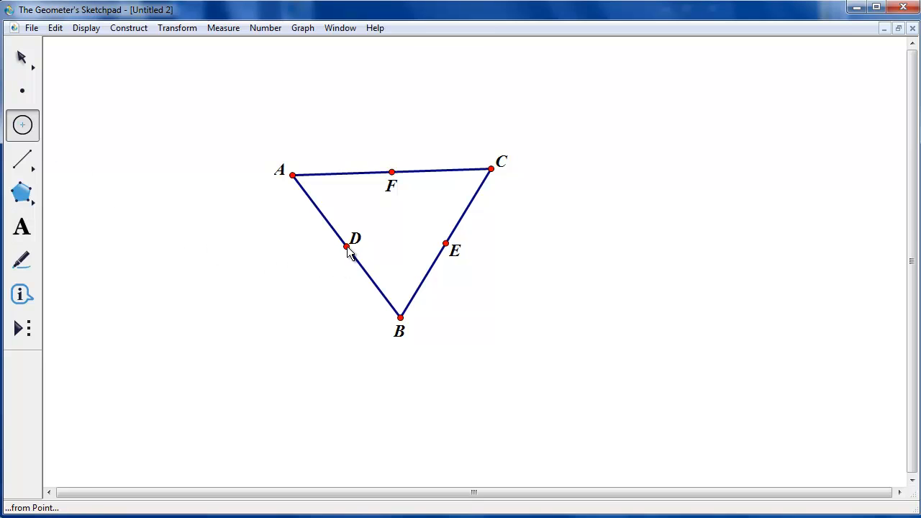
pyautogui.moveTo(347, 246); pyautogui.dragTo(293, 183)
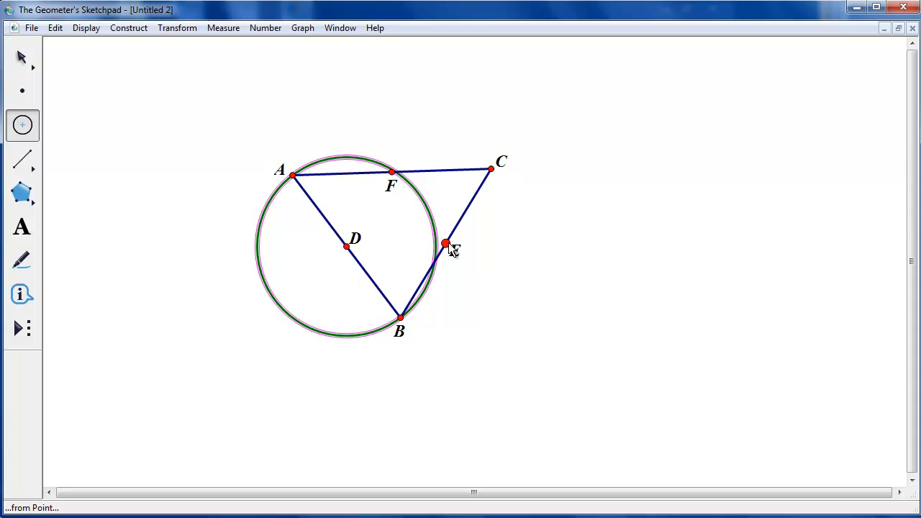
pyautogui.moveTo(446, 245); pyautogui.dragTo(492, 173)
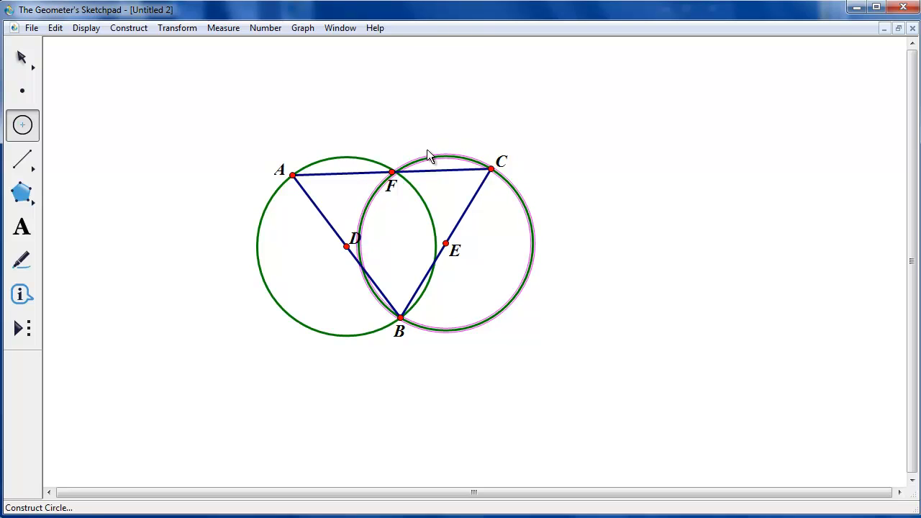
# Place a point on each circle, on the outer sides, and show their labels G and H
pyautogui.click(25, 92)
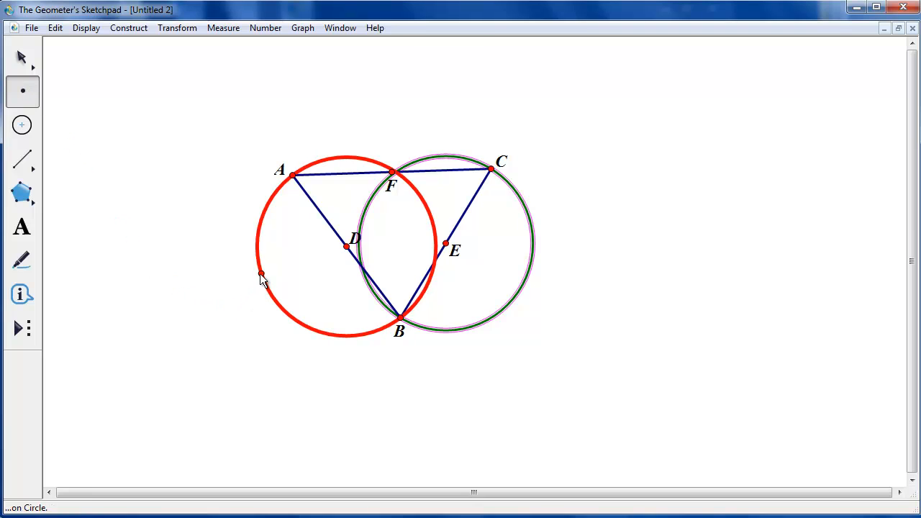
pyautogui.click(261, 275)
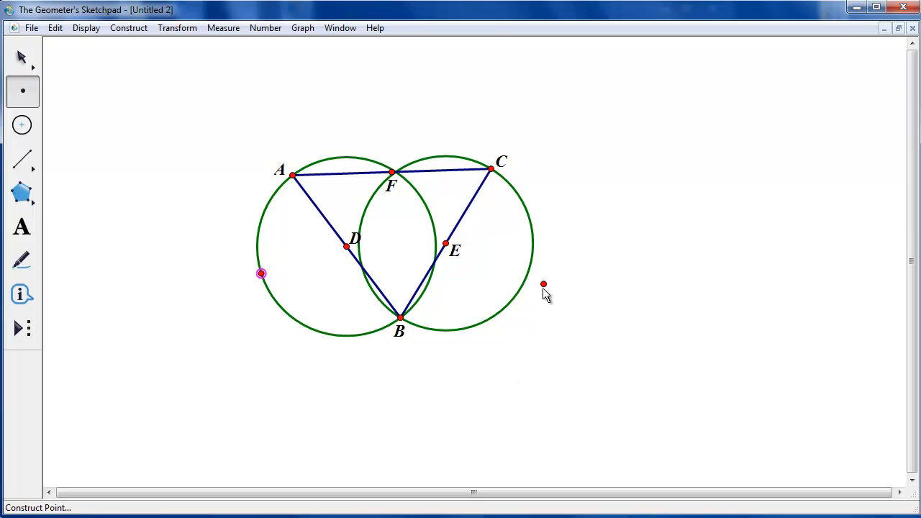
pyautogui.click(532, 263)
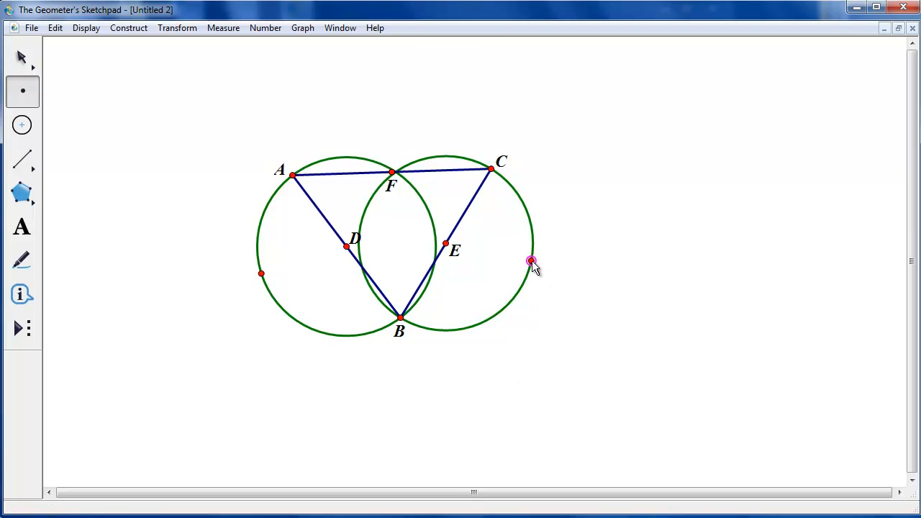
pyautogui.click(31, 229)
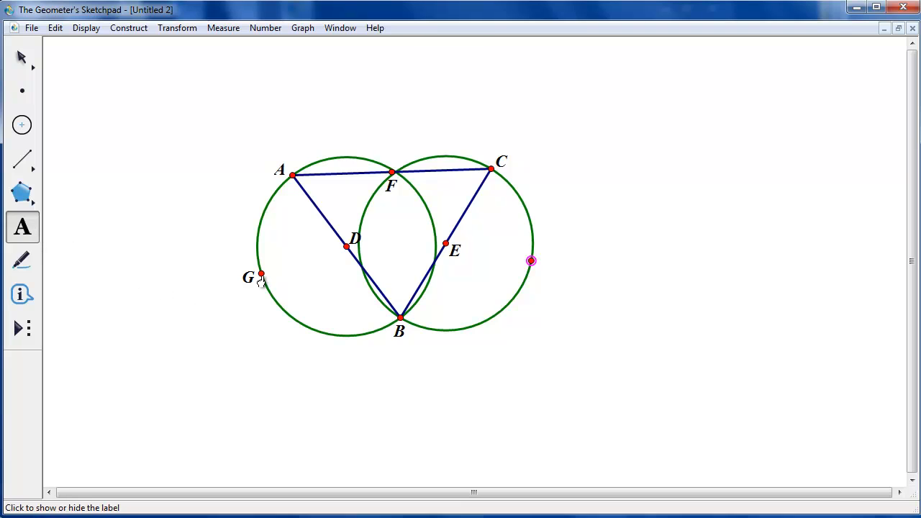
pyautogui.click(531, 267)
# Select points A, G and B and construct the arc through these three points
pyautogui.click(21, 63)
pyautogui.click(160, 152)
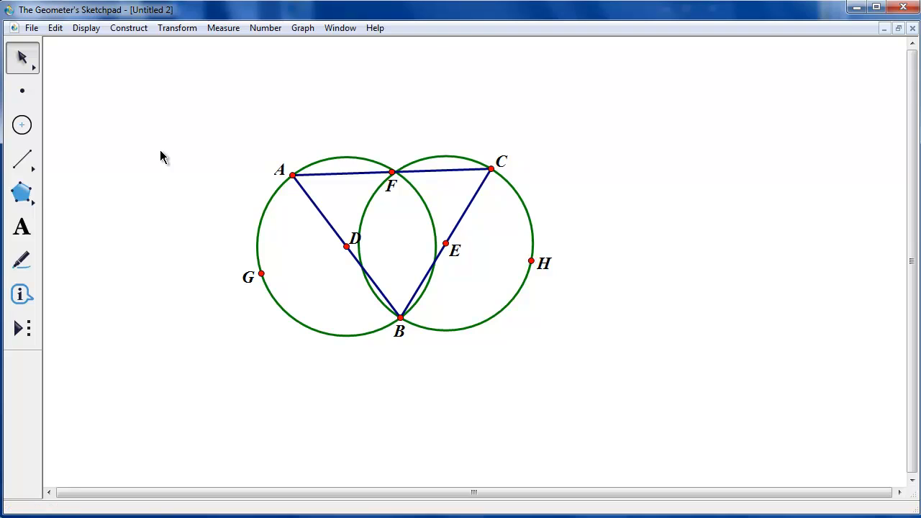
pyautogui.click(293, 175)
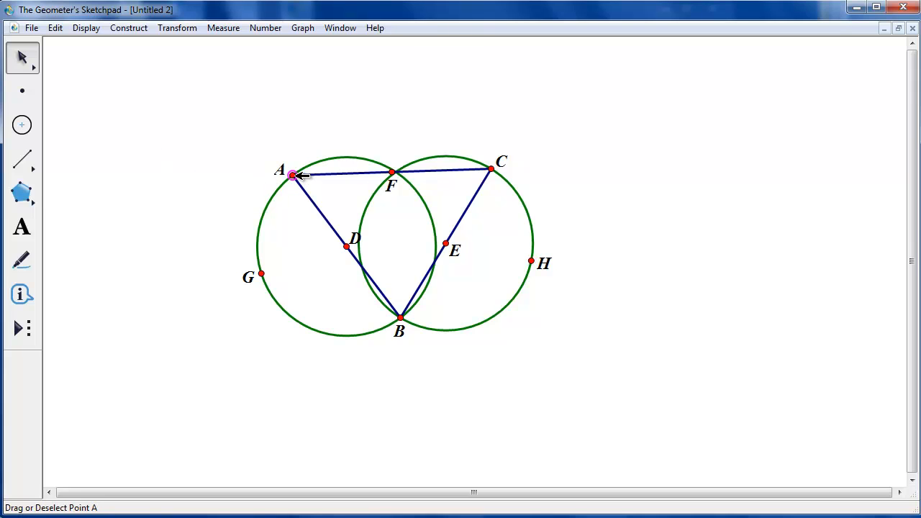
pyautogui.click(262, 274)
pyautogui.click(400, 318)
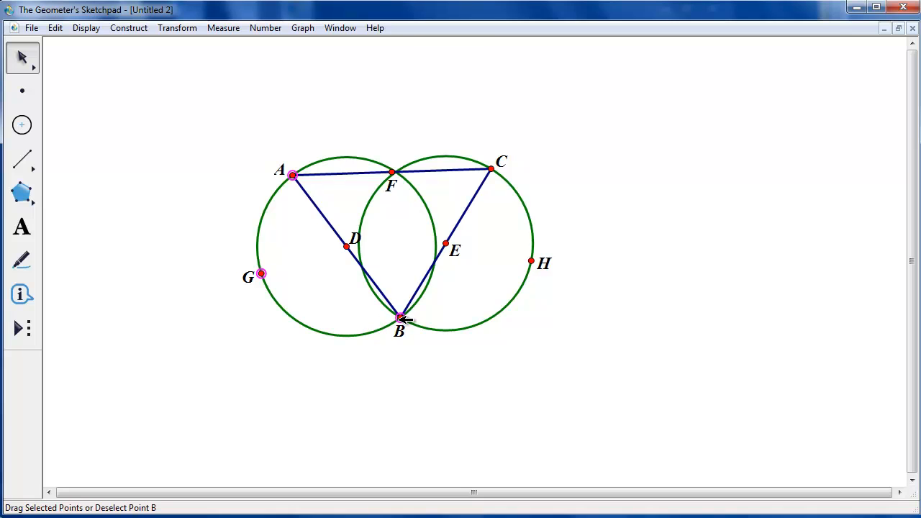
pyautogui.click(127, 31)
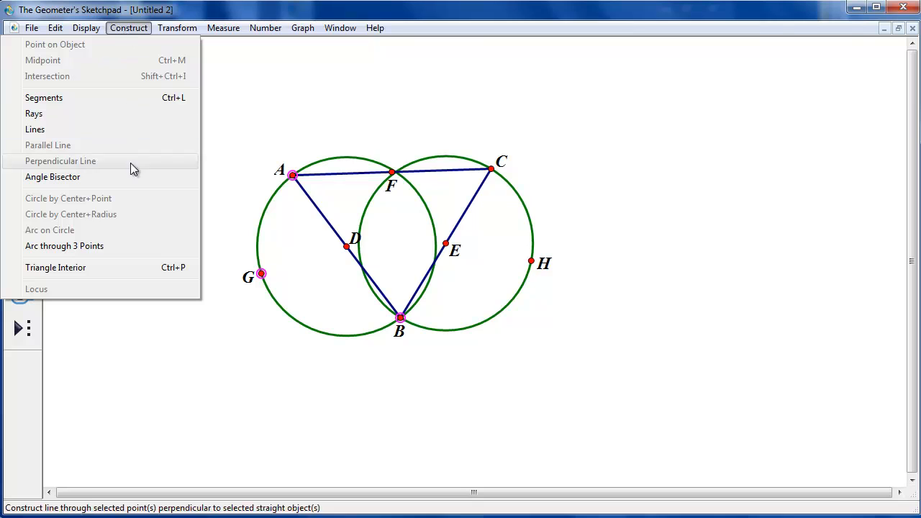
pyautogui.click(122, 247)
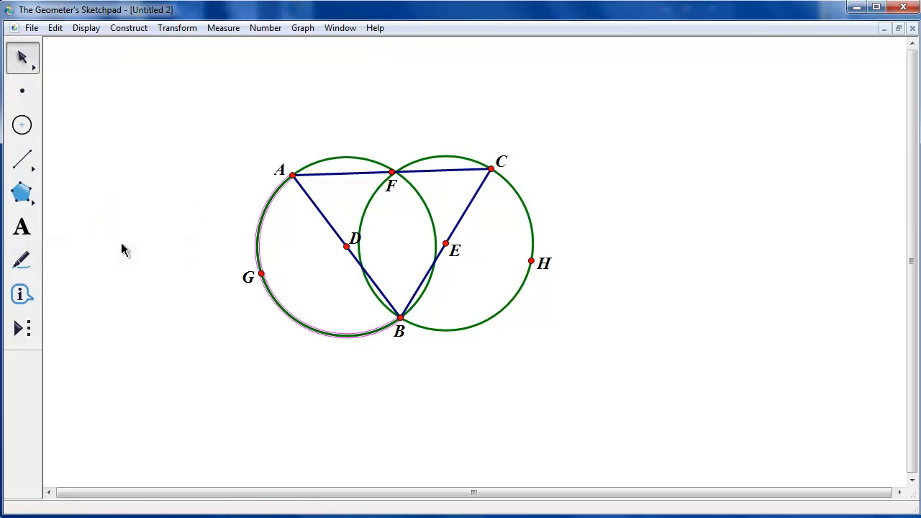
# Hide the circle centered at D together with point G
pyautogui.click(220, 203)
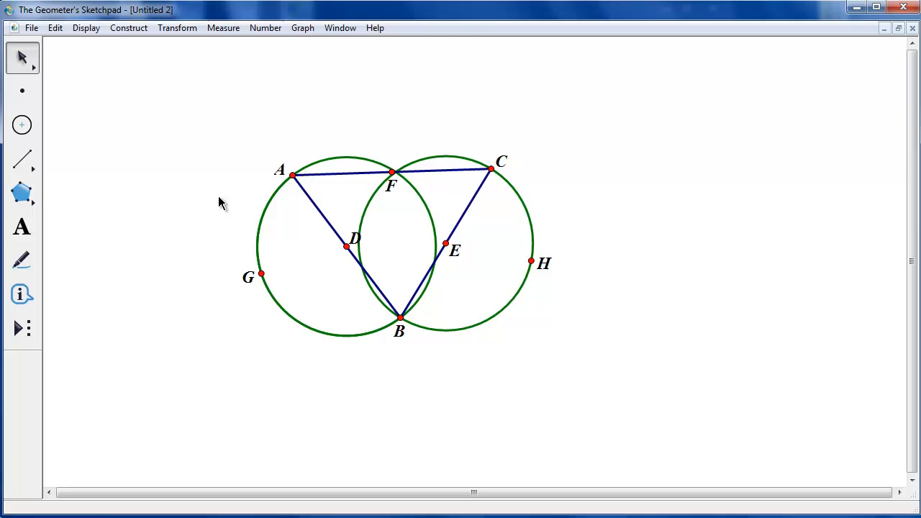
pyautogui.click(337, 158)
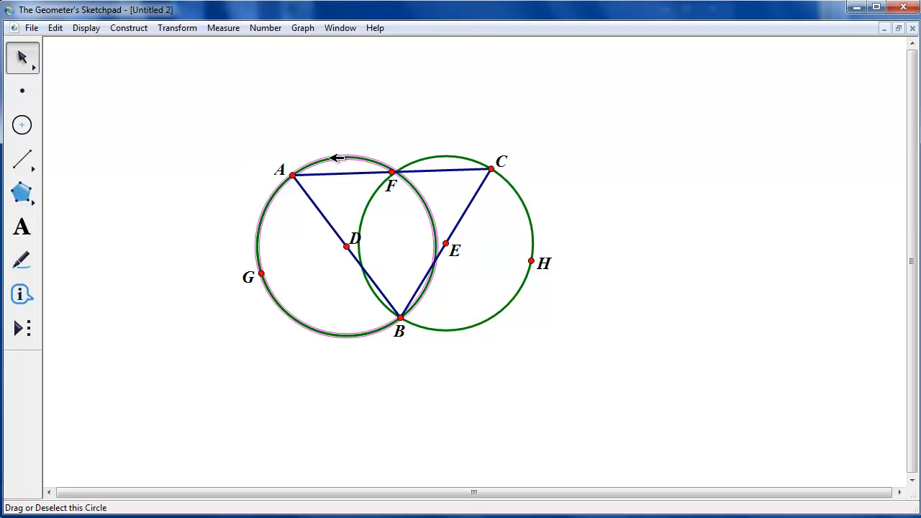
pyautogui.click(262, 273)
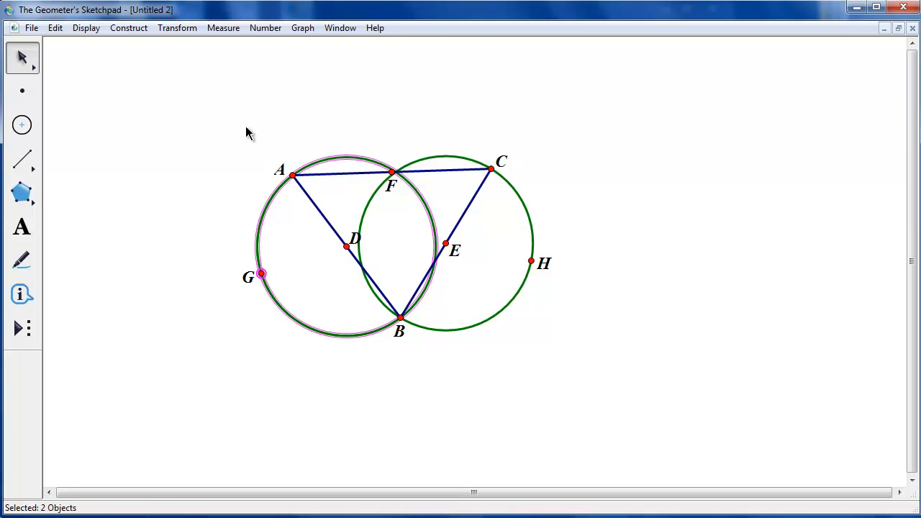
pyautogui.click(100, 29)
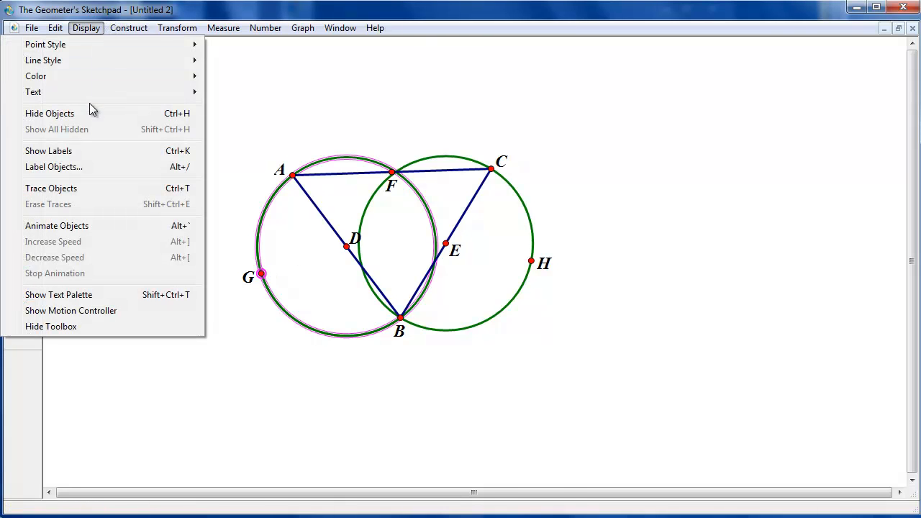
pyautogui.click(92, 116)
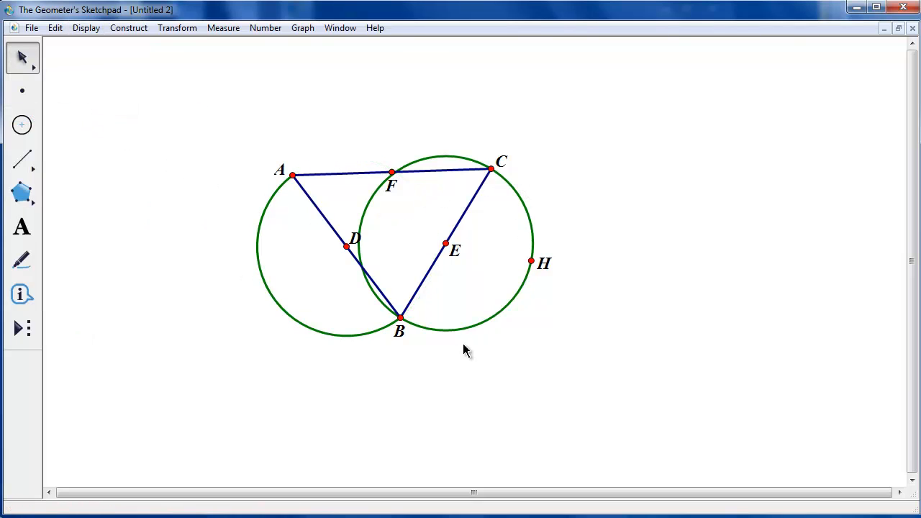
# Select points B, H and C and construct the arc through these three points
pyautogui.click(401, 317)
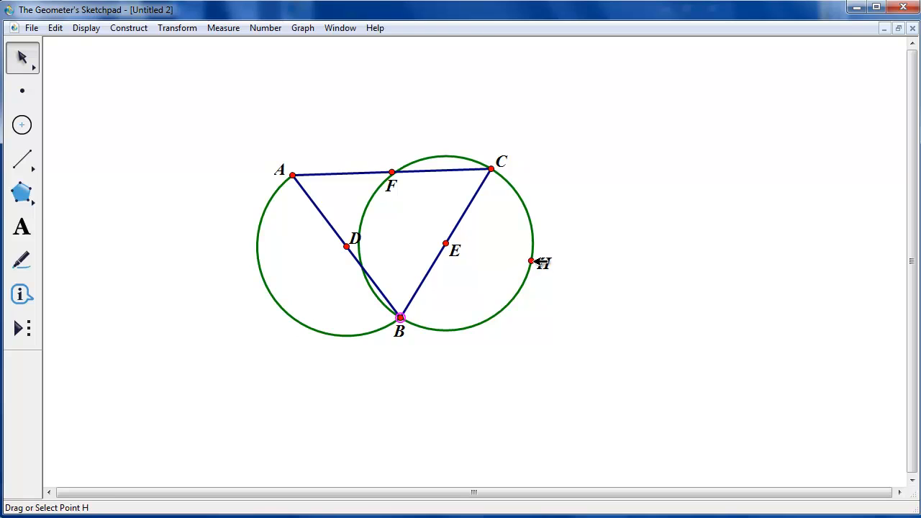
pyautogui.click(533, 262)
pyautogui.click(492, 170)
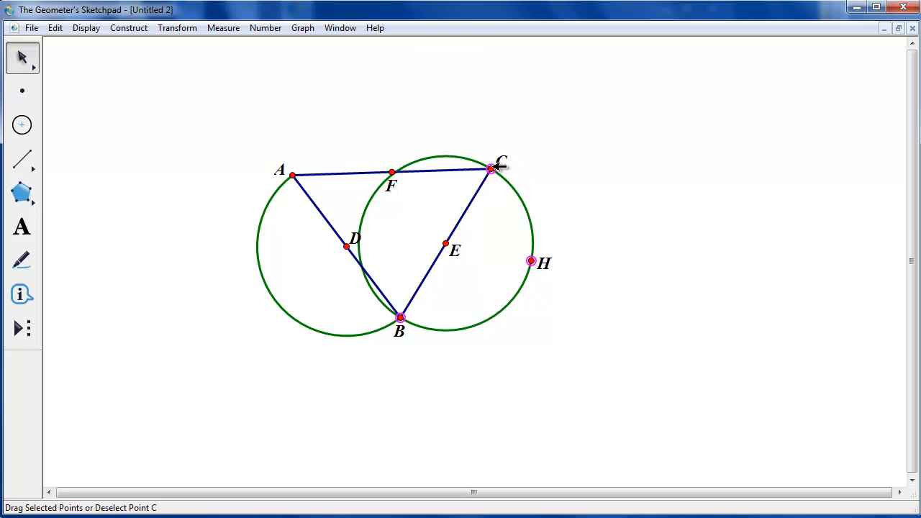
pyautogui.click(128, 27)
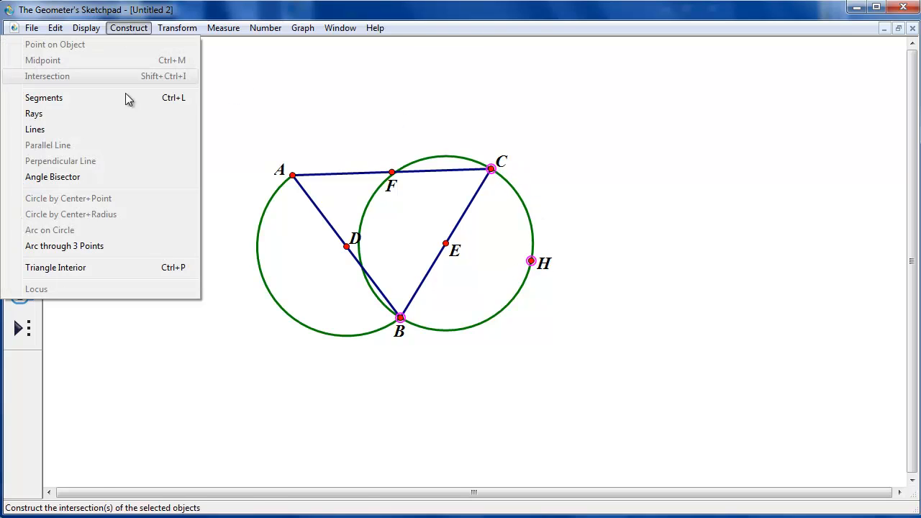
pyautogui.click(99, 246)
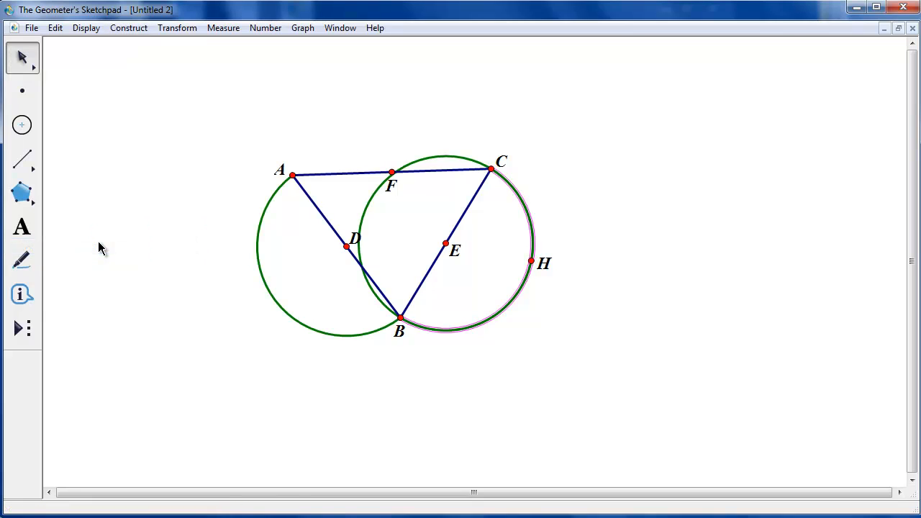
# Hide the circle centered at E together with point H
pyautogui.click(231, 207)
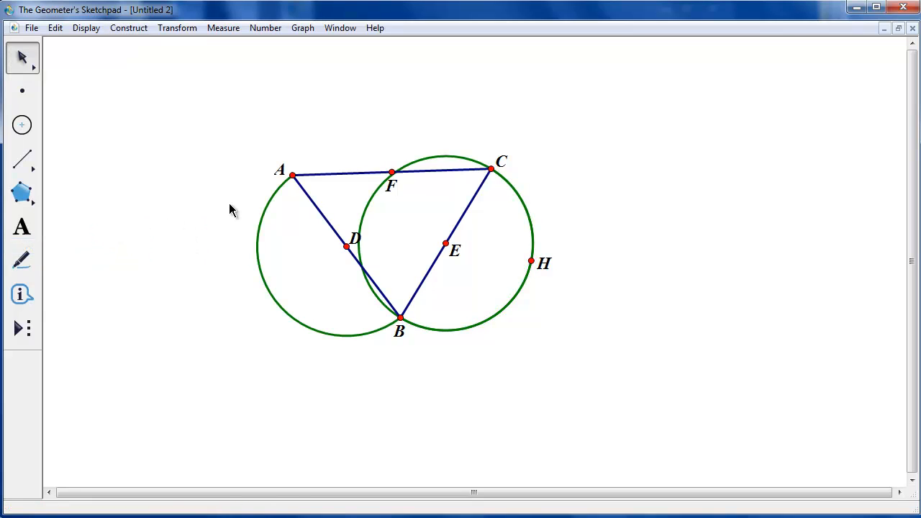
pyautogui.click(459, 159)
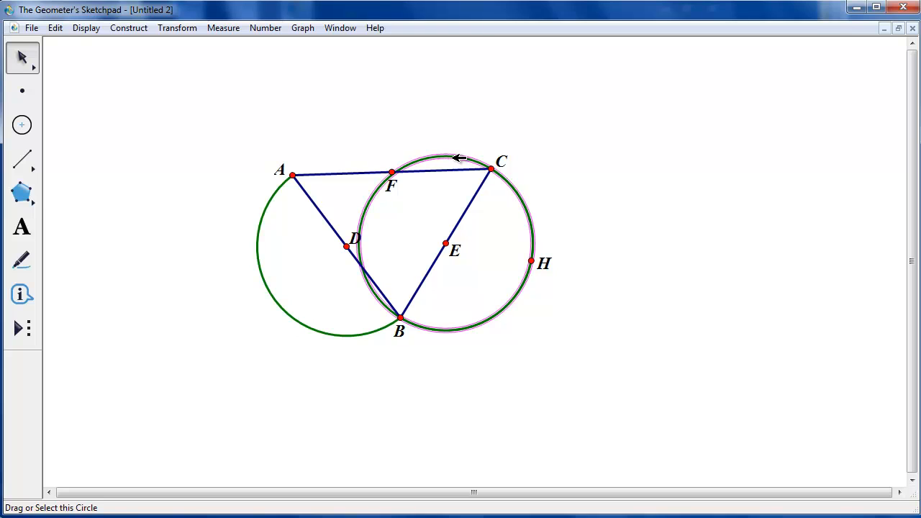
pyautogui.click(533, 261)
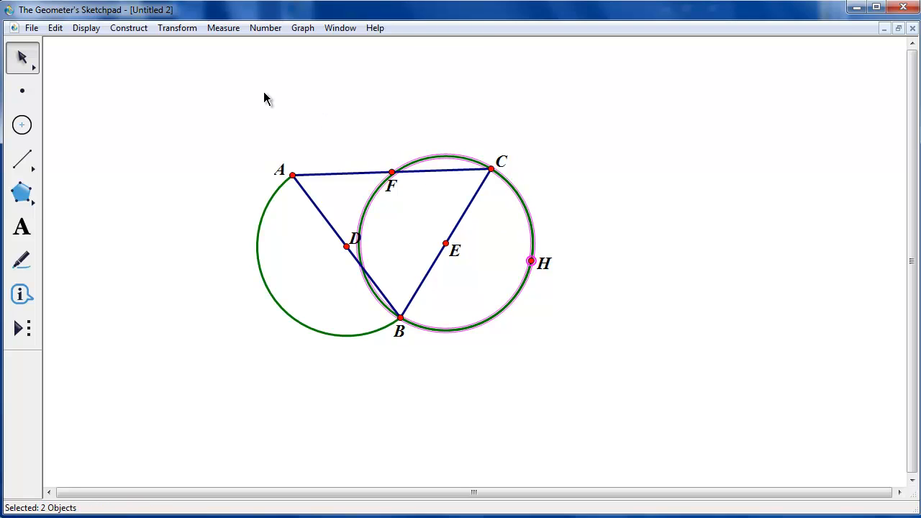
pyautogui.click(85, 29)
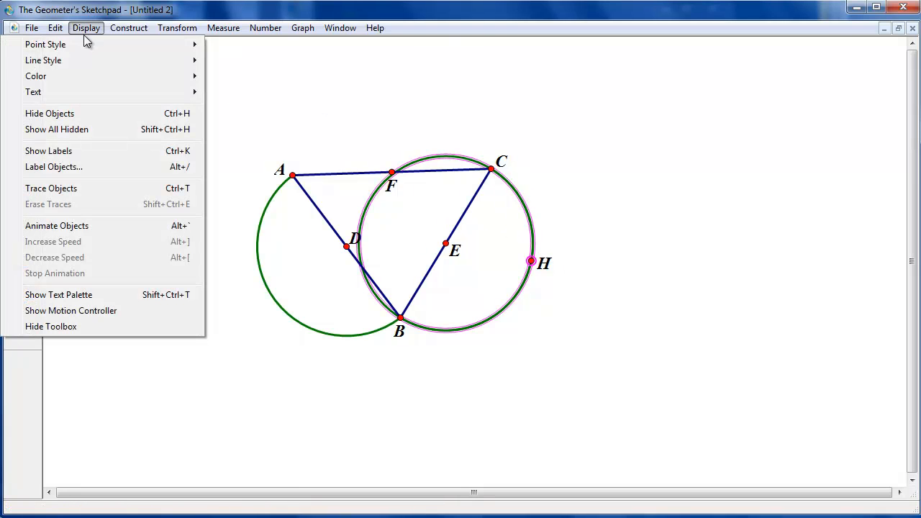
pyautogui.click(85, 115)
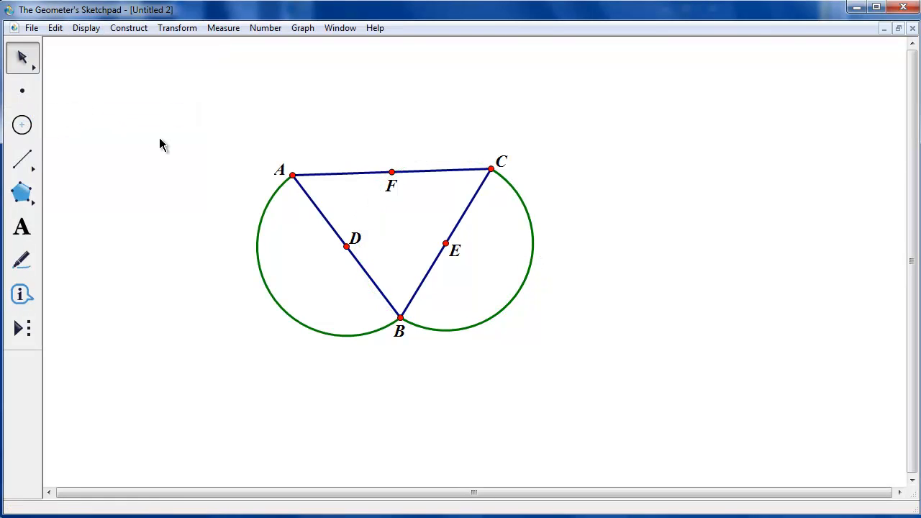
# Place point I on the arc through A and B and point J on the arc through B and C, showing their labels
pyautogui.click(28, 93)
pyautogui.click(80, 118)
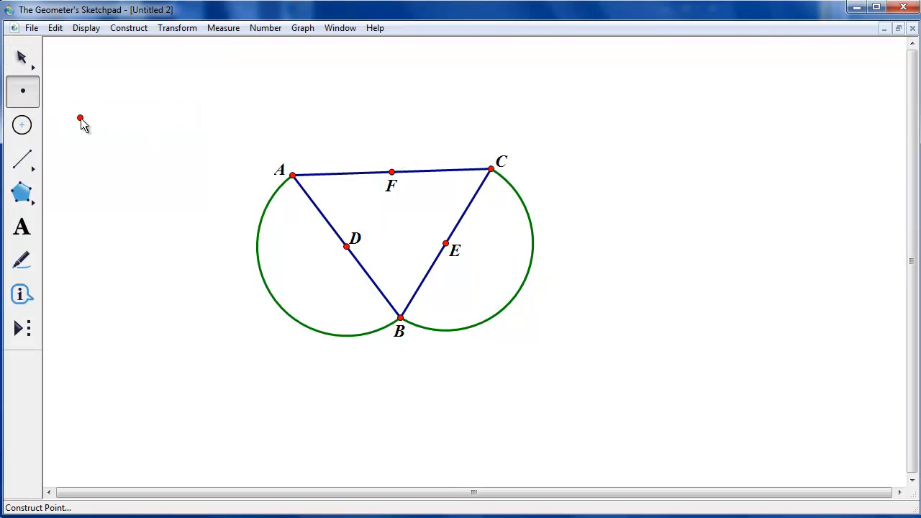
pyautogui.click(259, 264)
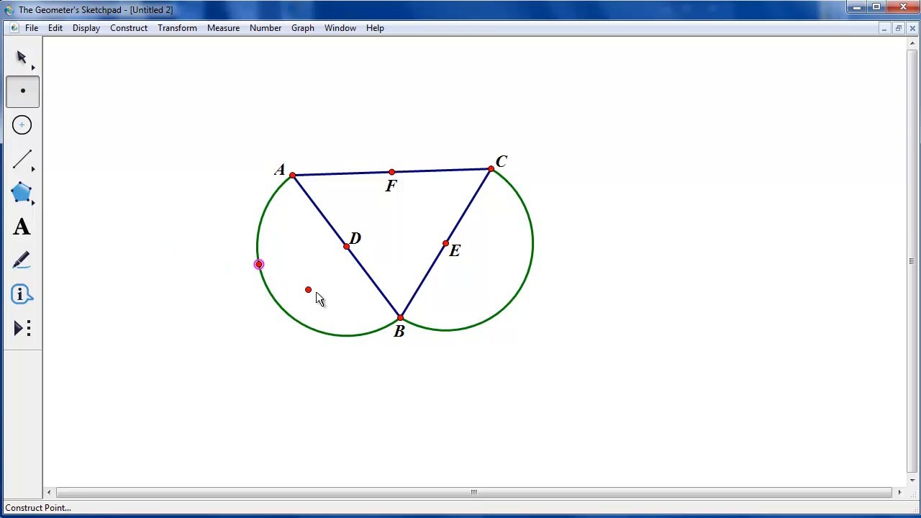
pyautogui.click(533, 250)
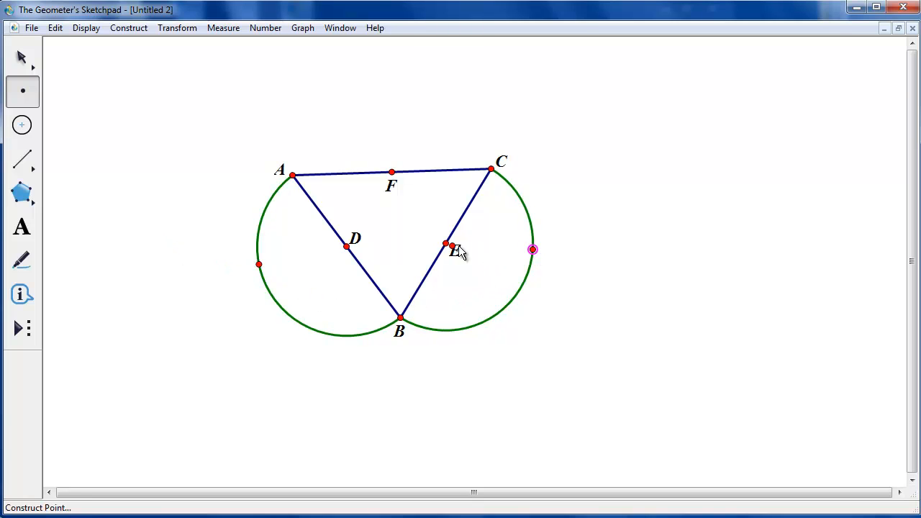
pyautogui.click(23, 228)
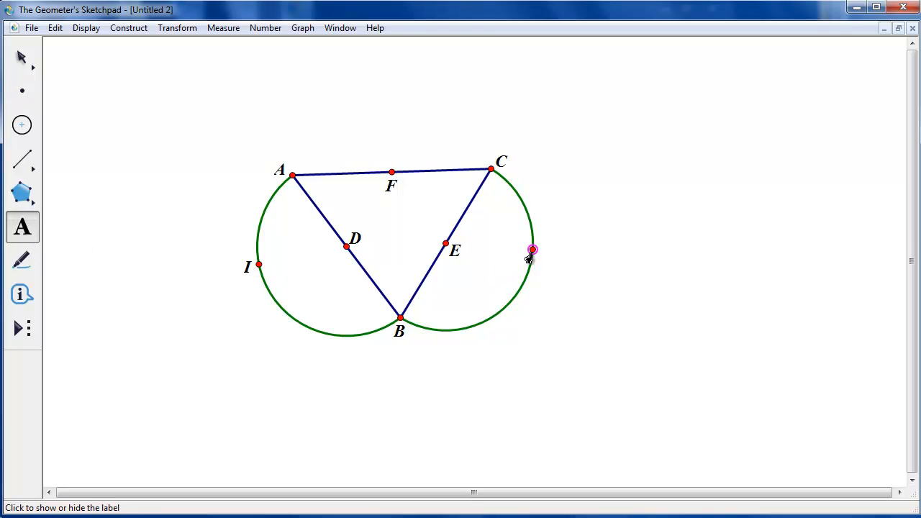
pyautogui.click(21, 57)
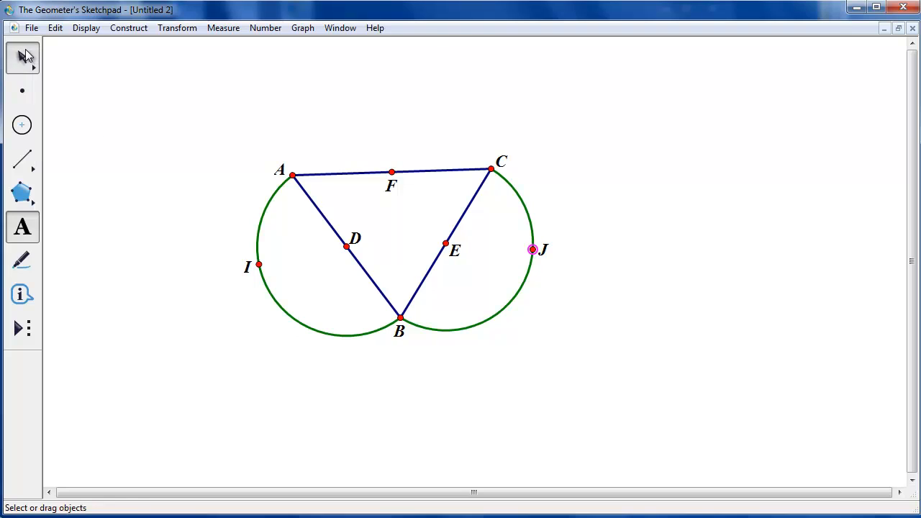
# Move point I along its arc and draw segment ID from I to midpoint D
pyautogui.click(161, 178)
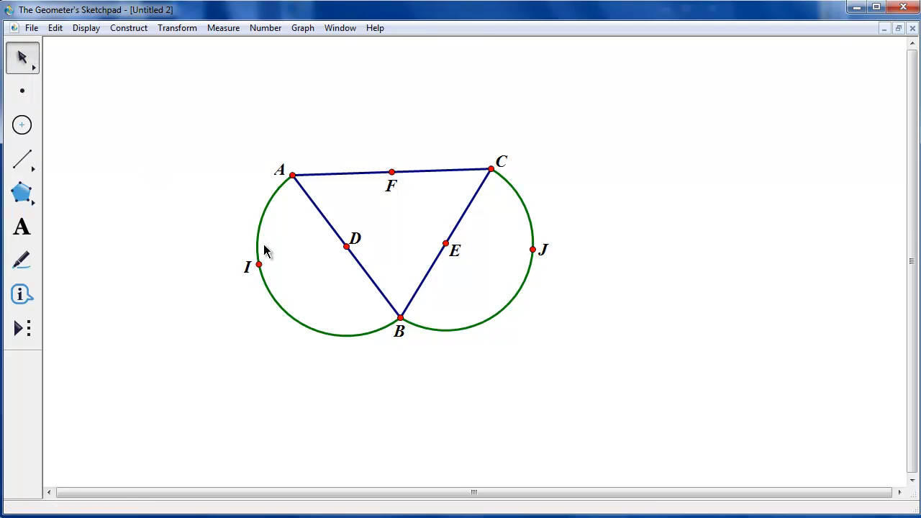
pyautogui.moveTo(259, 263); pyautogui.dragTo(240, 259)
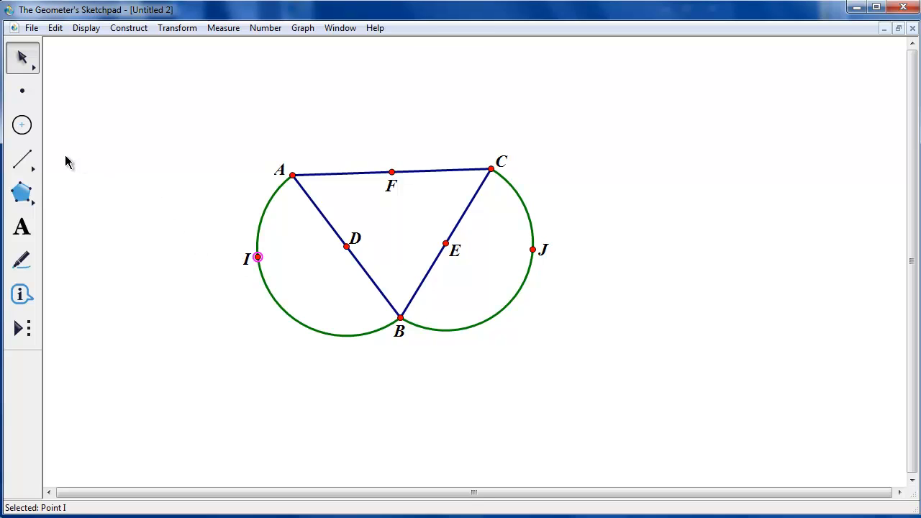
pyautogui.click(34, 161)
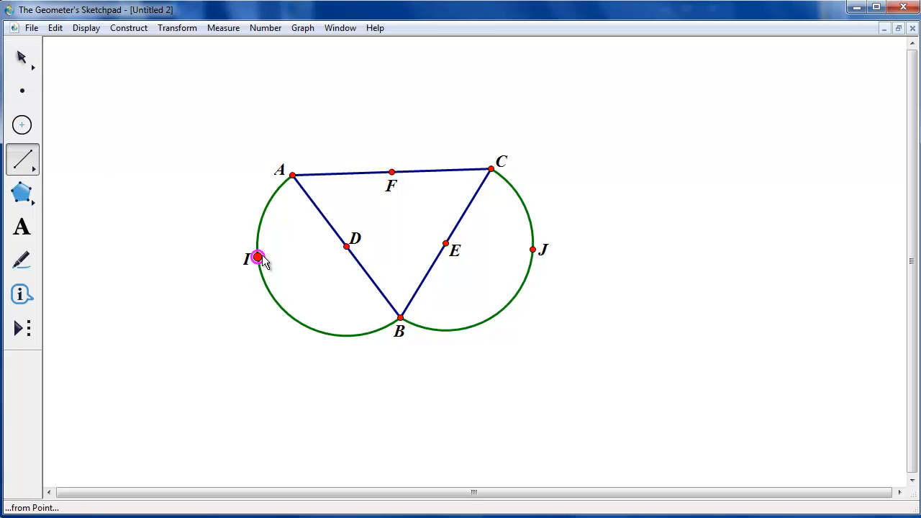
pyautogui.moveTo(259, 258); pyautogui.dragTo(347, 251)
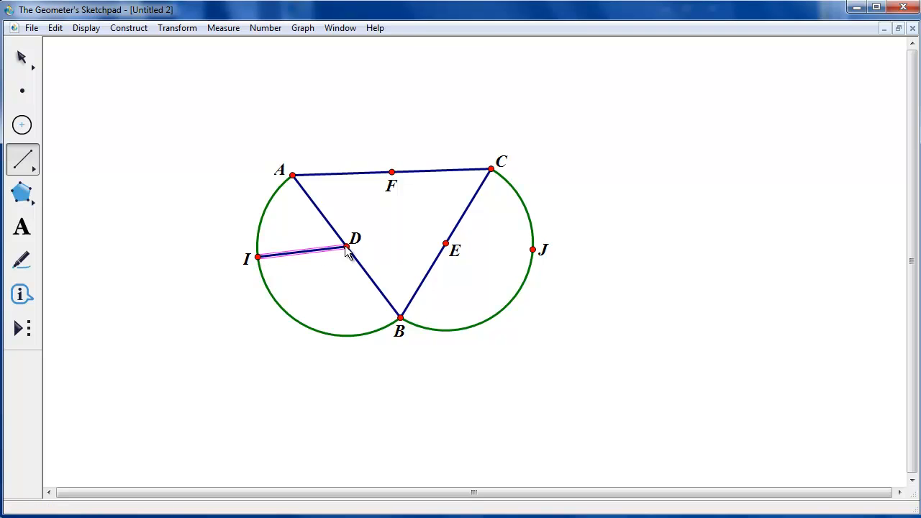
pyautogui.click(21, 57)
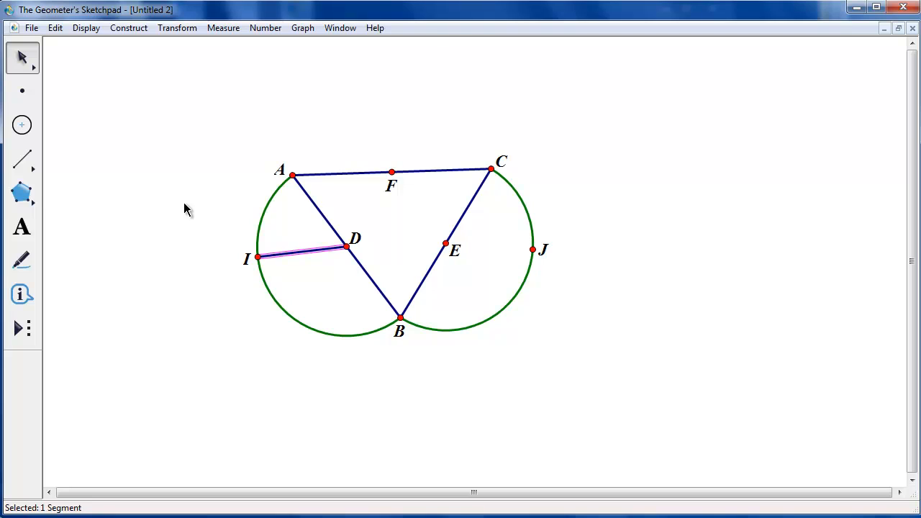
pyautogui.click(201, 220)
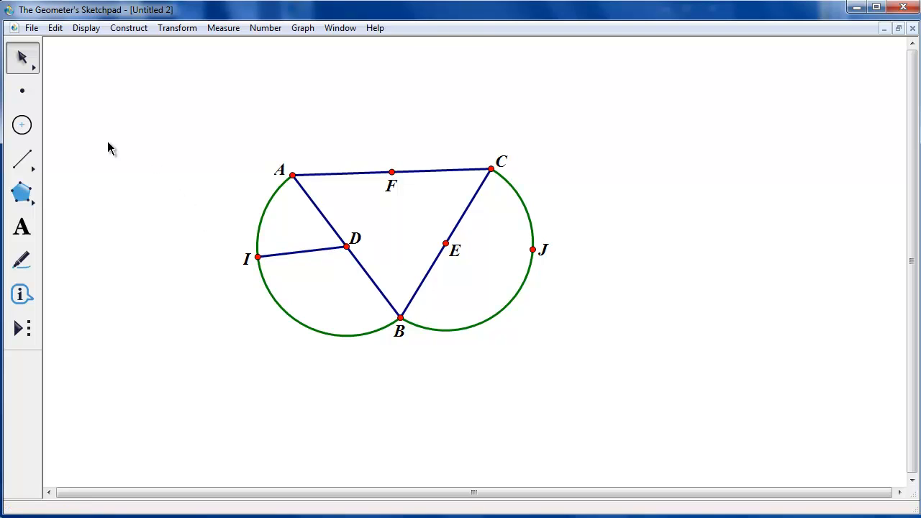
# Draw a short free segment as a radius and construct a circle centered at A with that radius
pyautogui.click(38, 164)
pyautogui.moveTo(129, 123); pyautogui.dragTo(171, 123)
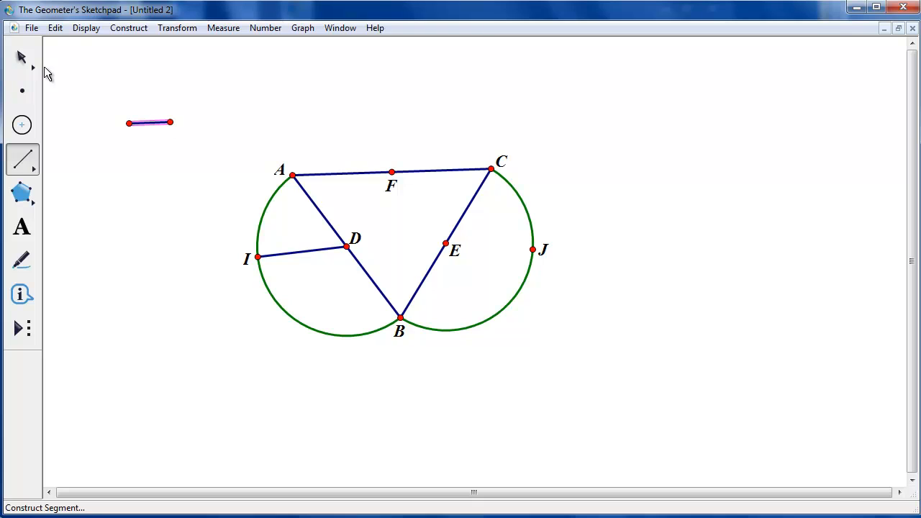
pyautogui.click(23, 59)
pyautogui.click(293, 174)
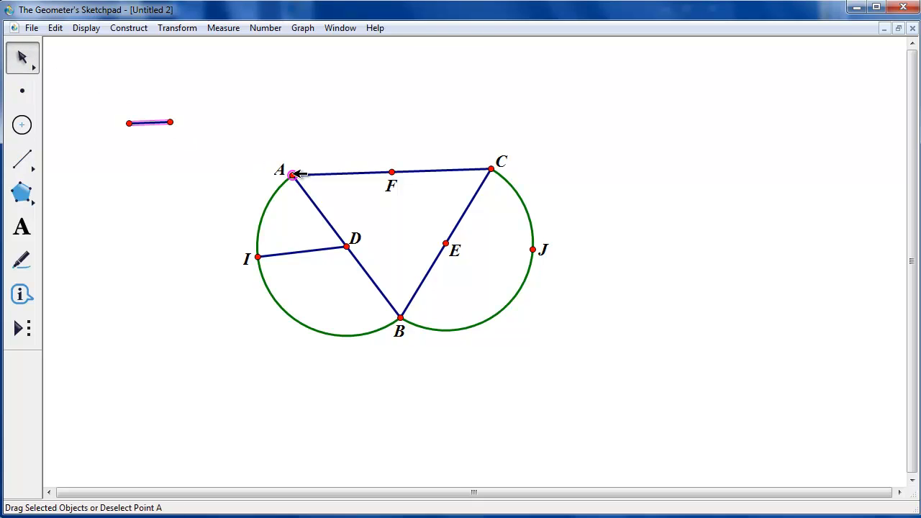
pyautogui.click(129, 30)
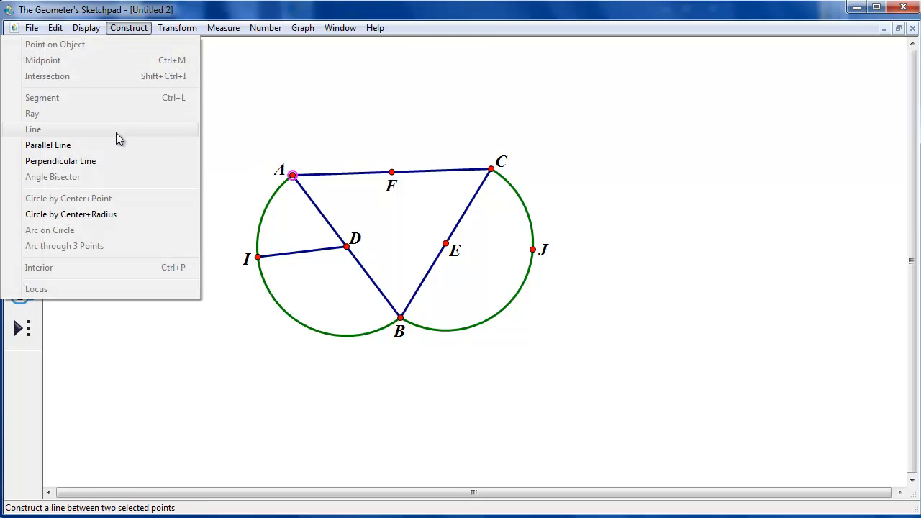
pyautogui.click(126, 215)
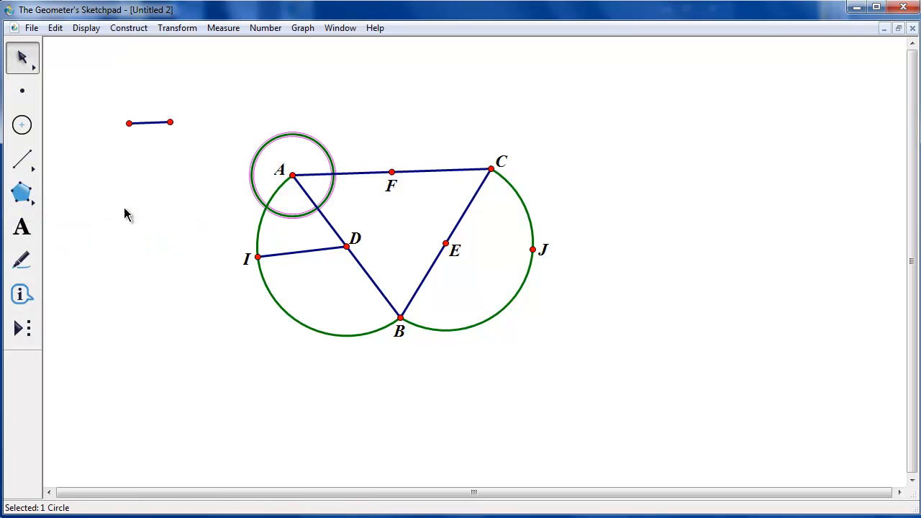
pyautogui.click(170, 196)
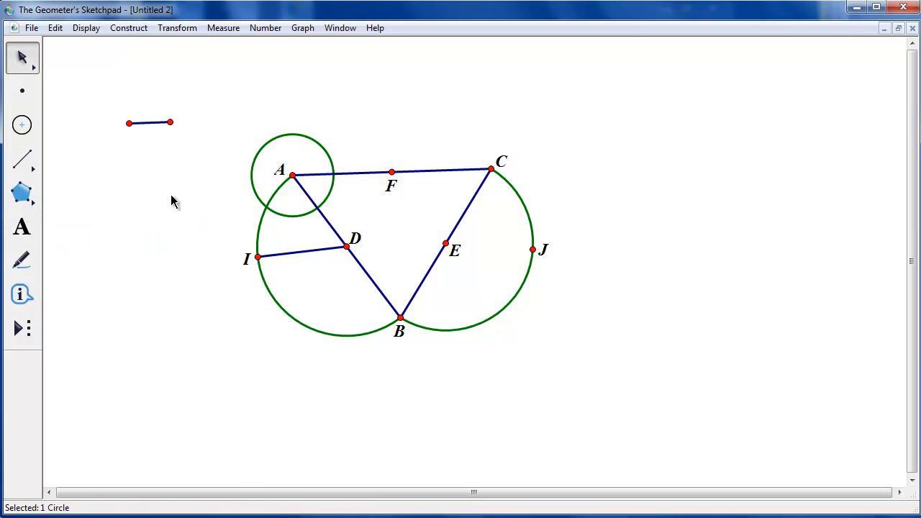
# Construct a circle centered at I using the same radius segment
pyautogui.click(152, 123)
pyautogui.click(259, 256)
pyautogui.click(120, 31)
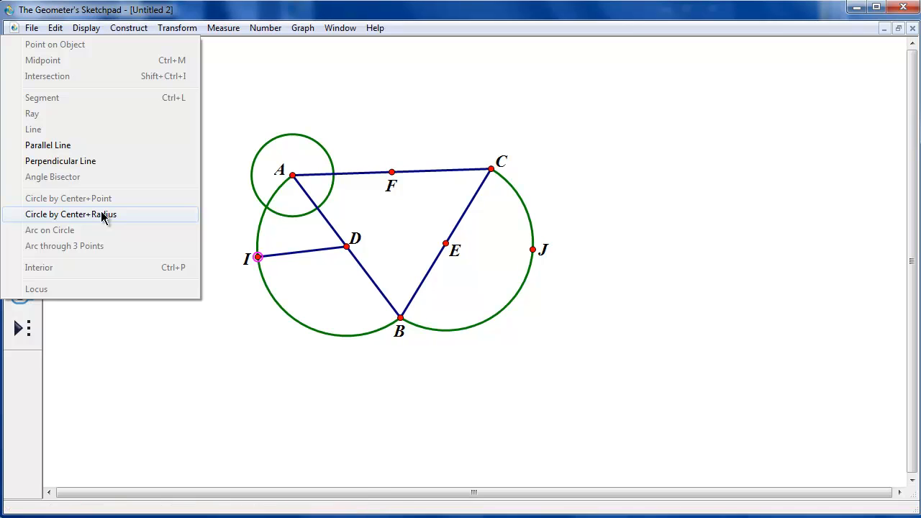
pyautogui.click(104, 215)
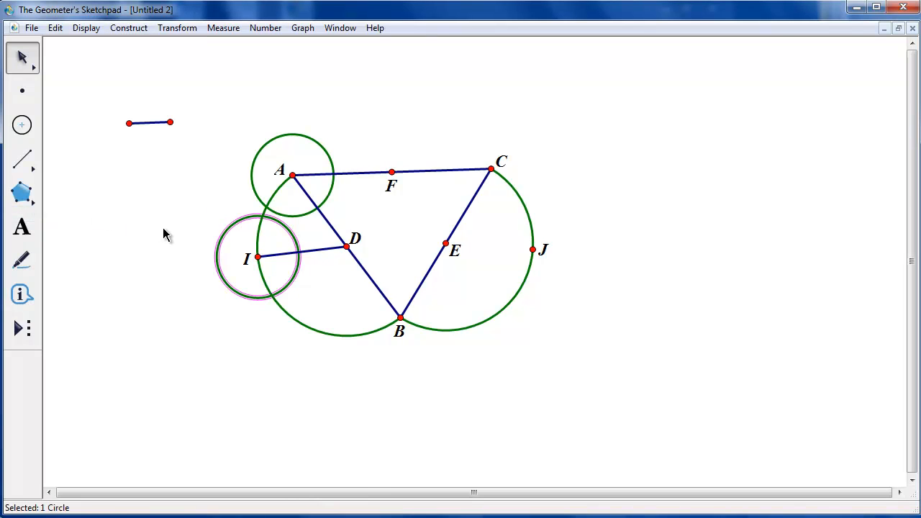
# Mark the intersections K and L of circle A with sides AC and AB, and M of circle I with ID, labeling them
pyautogui.click(334, 174)
pyautogui.click(317, 208)
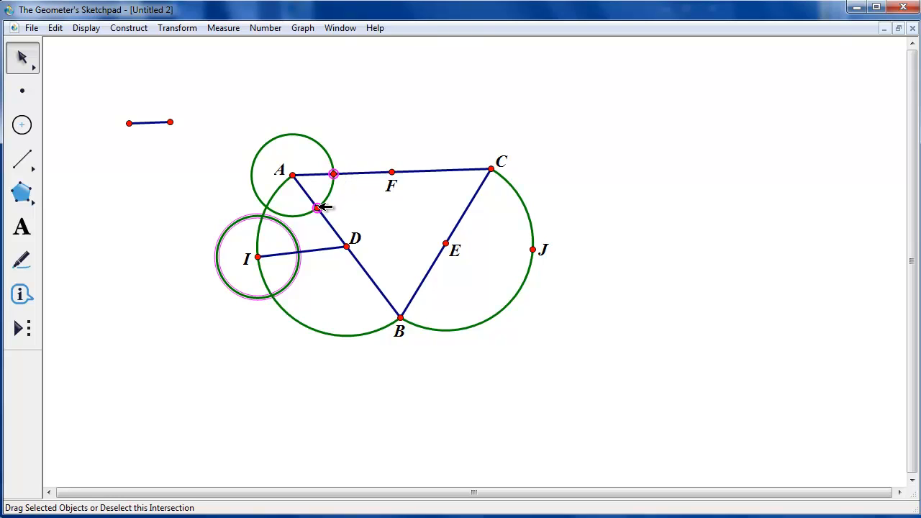
pyautogui.click(299, 252)
pyautogui.click(22, 227)
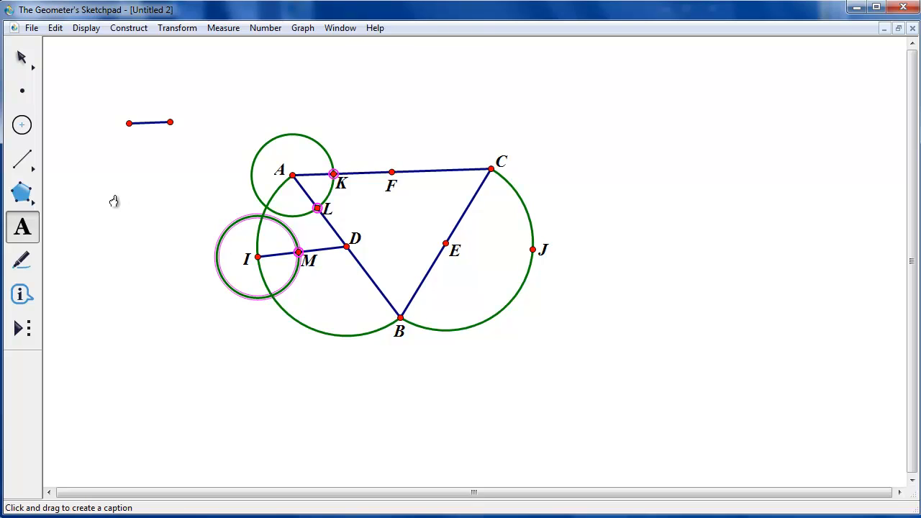
pyautogui.press('Escape')
pyautogui.click(198, 192)
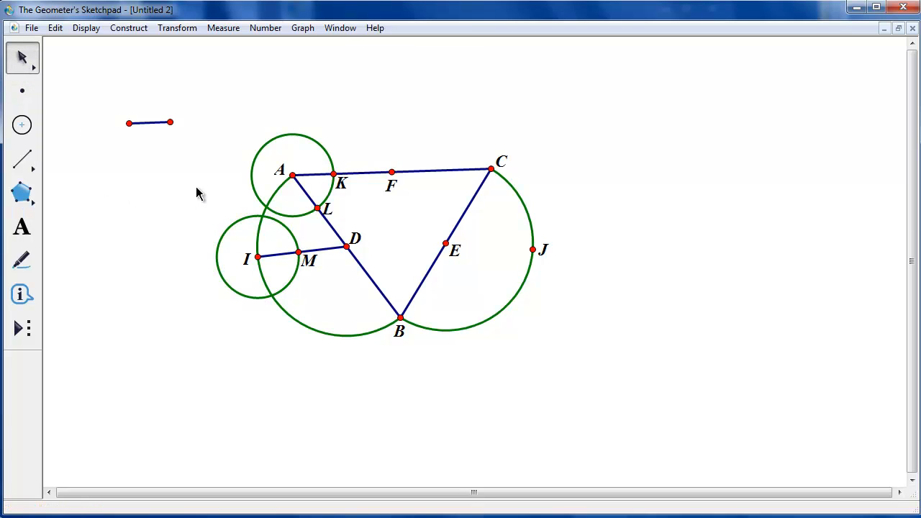
# Draw segment LK and construct a circle centered at M with radius equal to segment LK
pyautogui.click(18, 168)
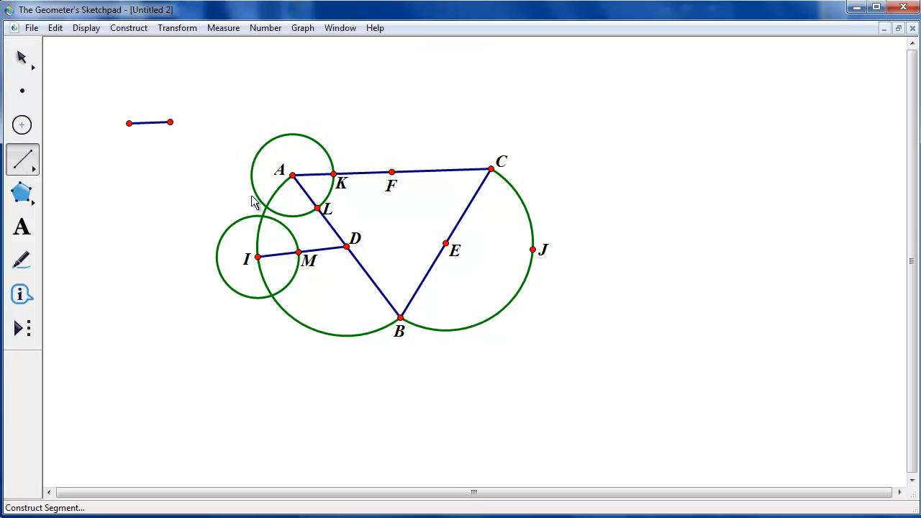
pyautogui.moveTo(317, 208); pyautogui.dragTo(334, 176)
pyautogui.click(24, 61)
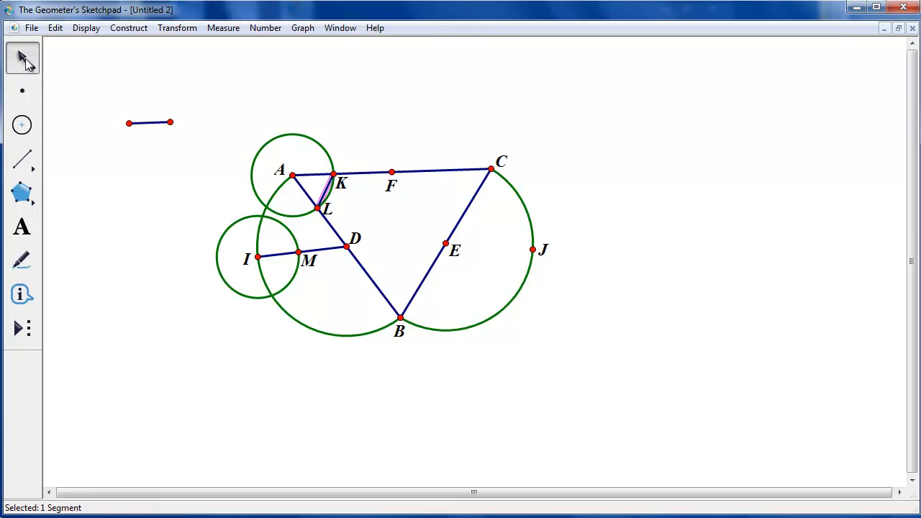
pyautogui.click(301, 252)
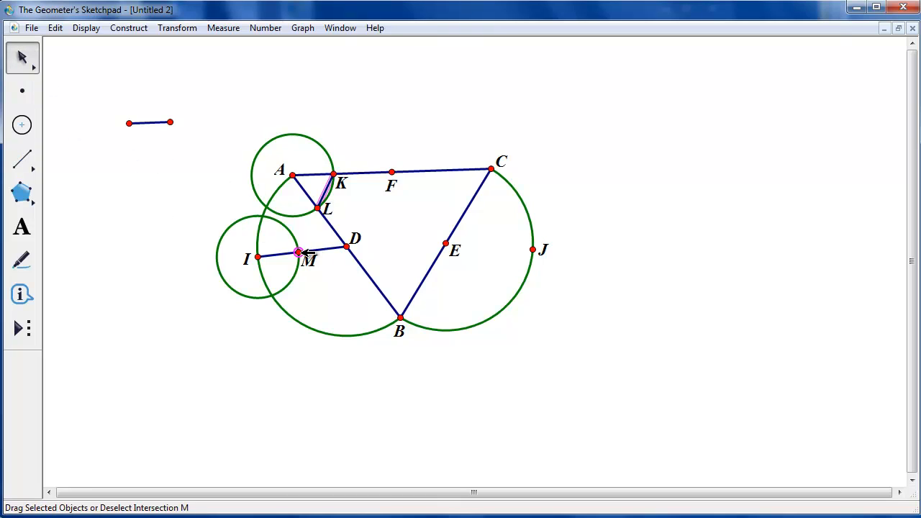
pyautogui.click(128, 27)
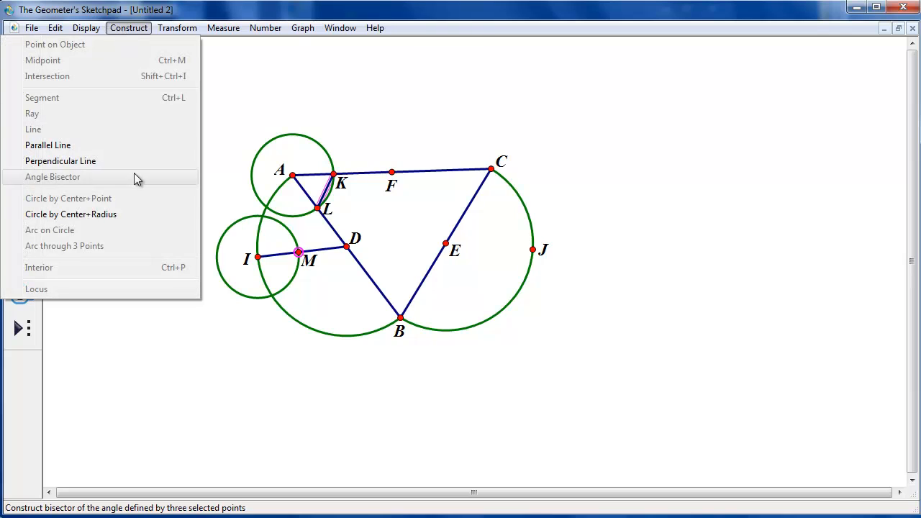
pyautogui.click(128, 216)
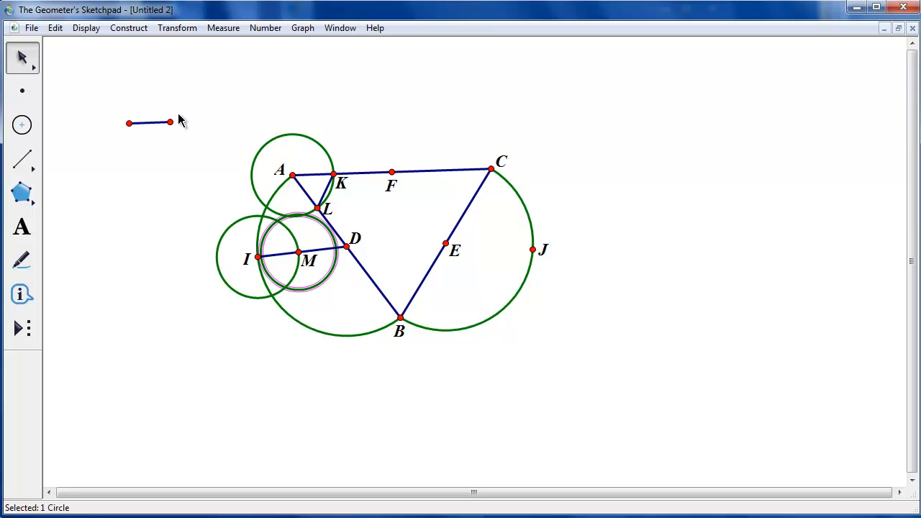
# Shorten the free radius segment, then mark and label the intersection N of the circles centered at I and M
pyautogui.moveTo(171, 123); pyautogui.dragTo(164, 123)
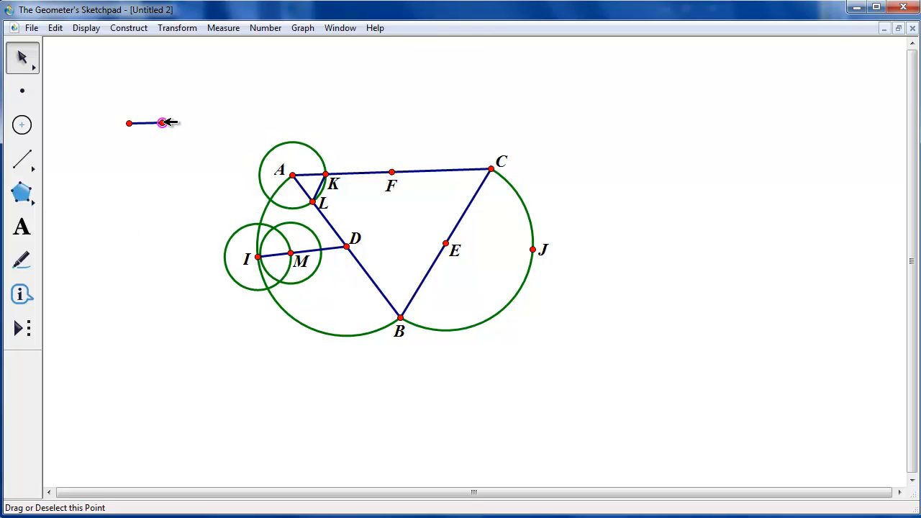
pyautogui.click(169, 147)
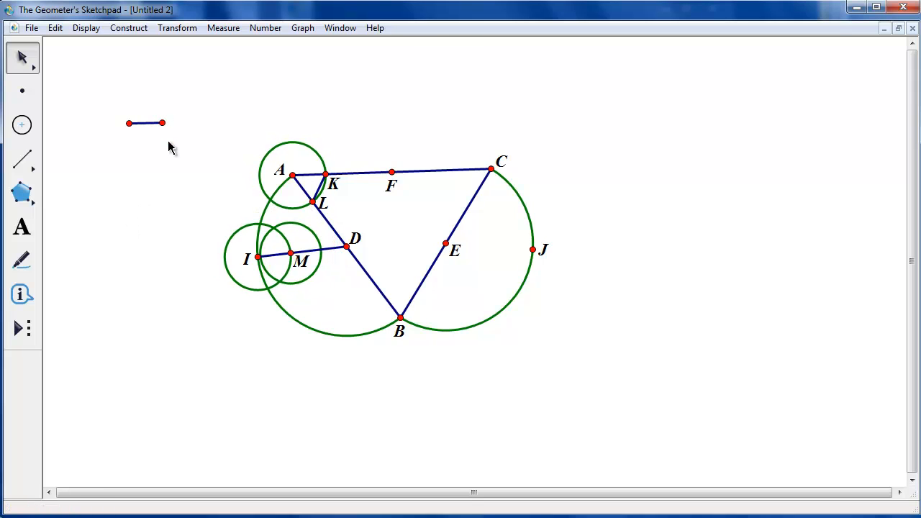
pyautogui.click(274, 227)
pyautogui.click(25, 229)
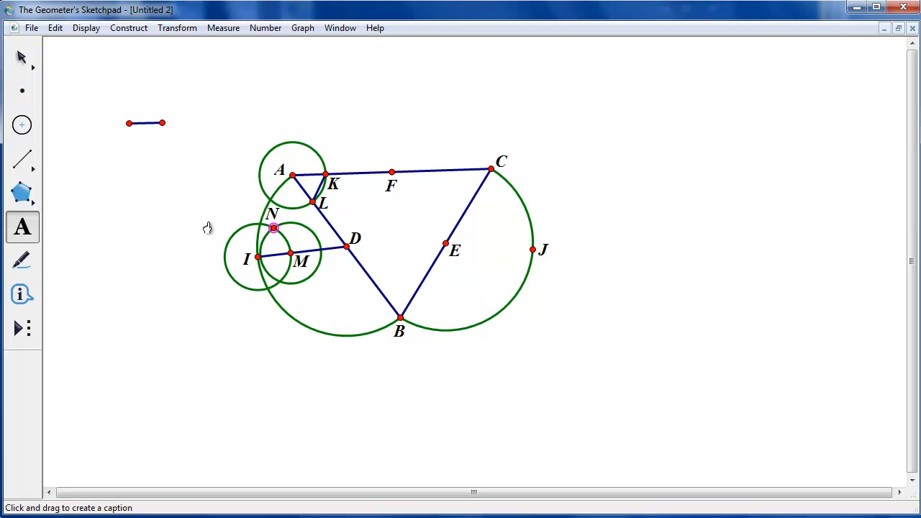
pyautogui.click(23, 59)
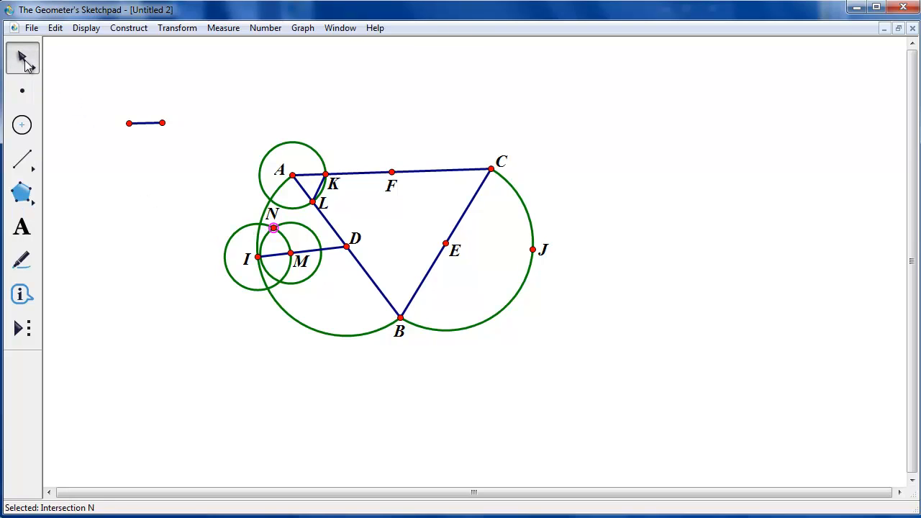
# Hide the construction circles centered at A, I and M together with points K, L and M
pyautogui.click(199, 92)
pyautogui.moveTo(329, 125); pyautogui.dragTo(286, 150)
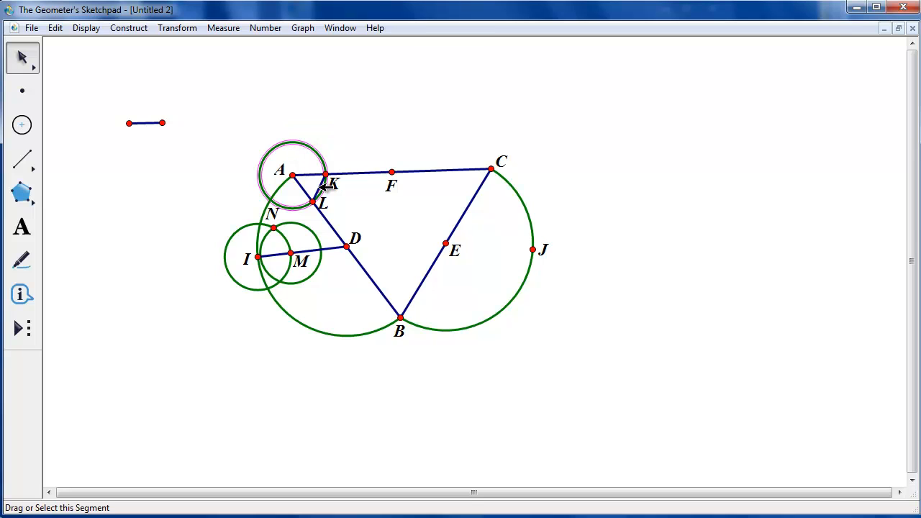
pyautogui.click(319, 189)
pyautogui.click(314, 202)
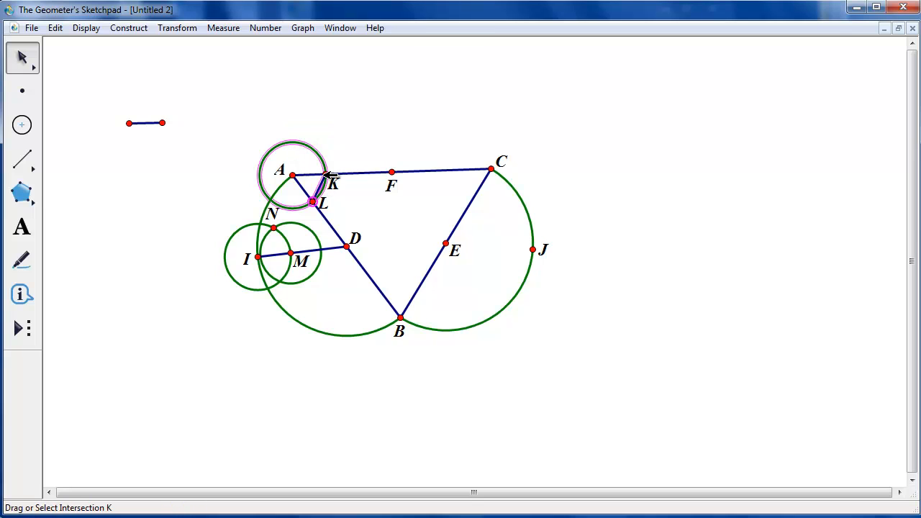
pyautogui.click(326, 175)
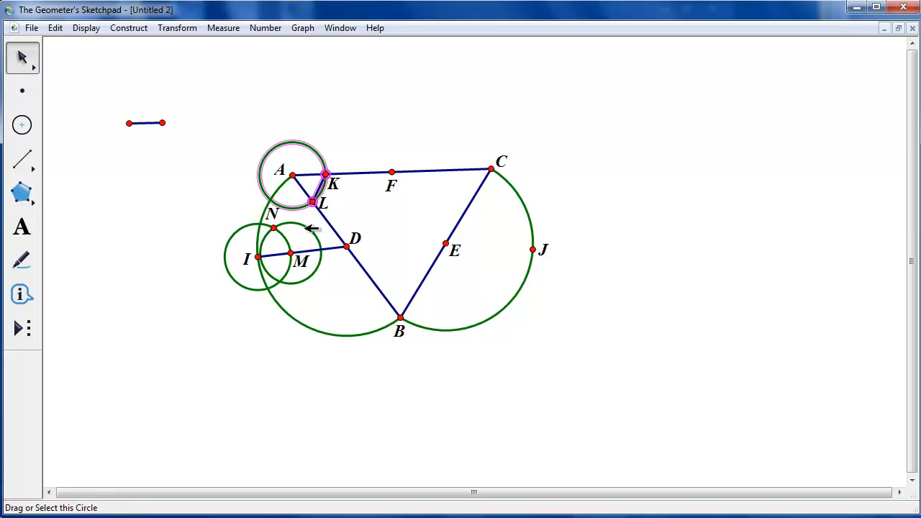
pyautogui.click(311, 229)
pyautogui.click(290, 254)
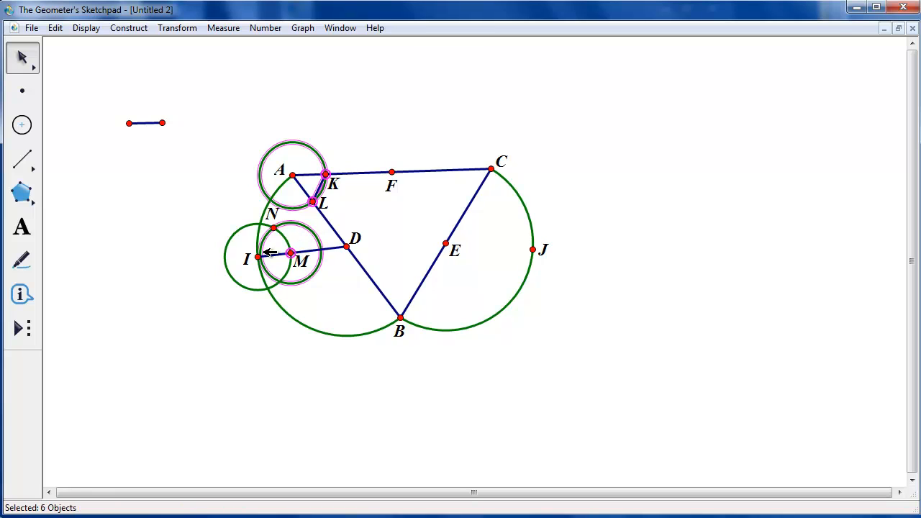
pyautogui.click(240, 229)
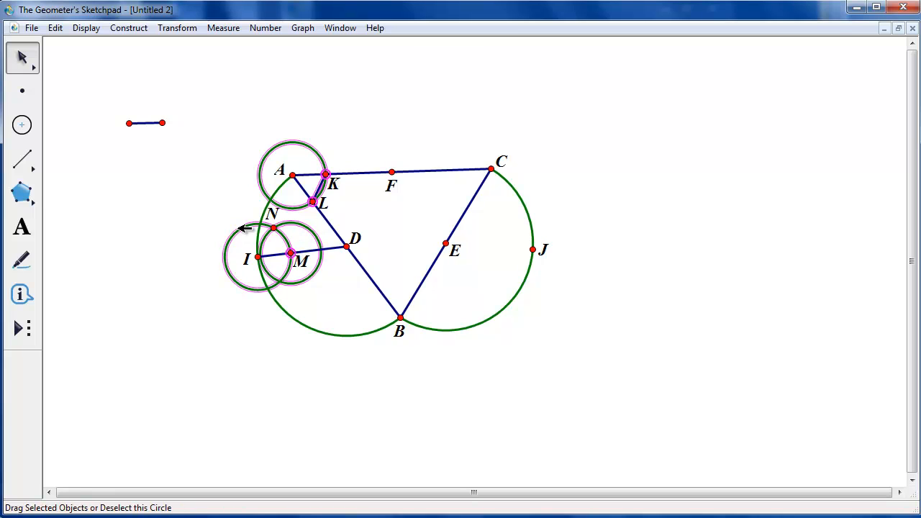
pyautogui.click(87, 27)
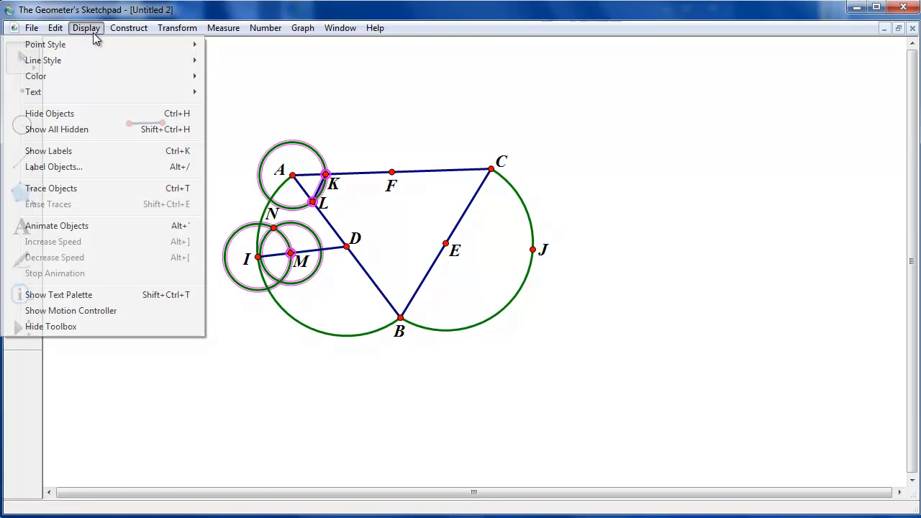
pyautogui.click(88, 113)
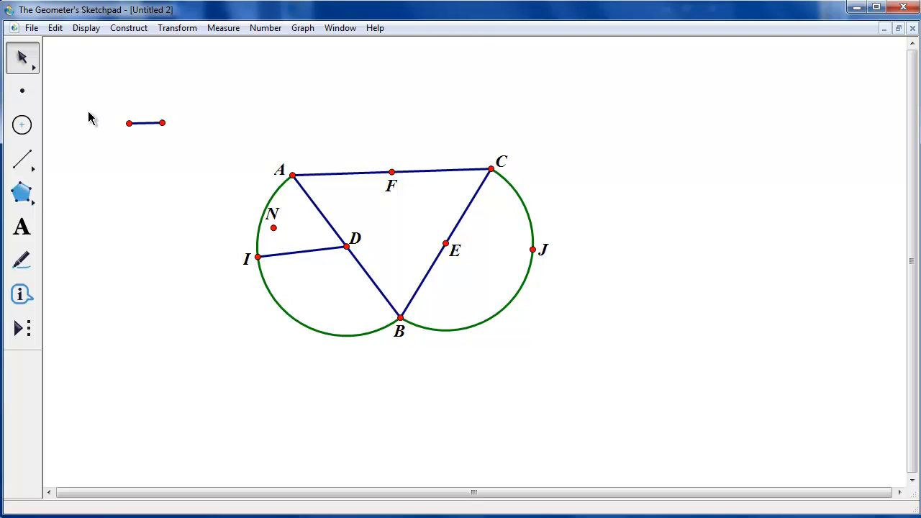
# Draw a ray from I through N
pyautogui.moveTo(33, 169); pyautogui.dragTo(82, 174)
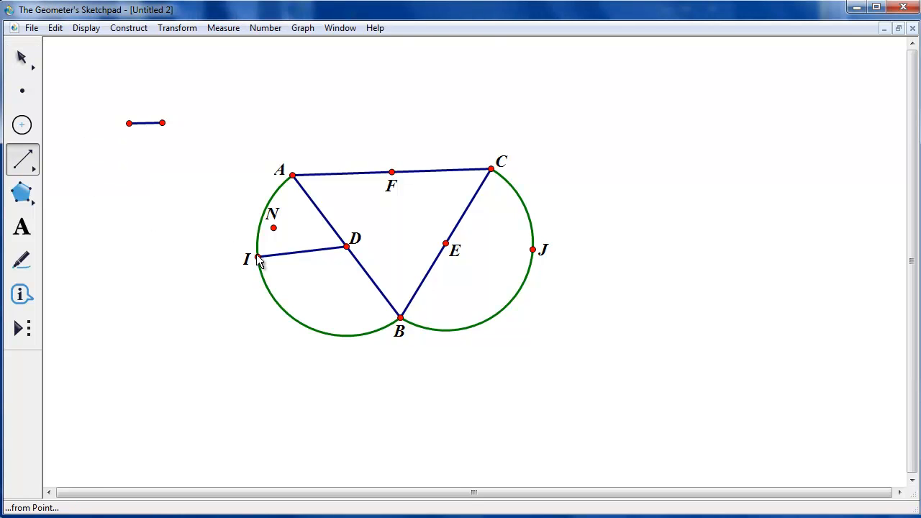
pyautogui.moveTo(257, 258); pyautogui.dragTo(273, 236)
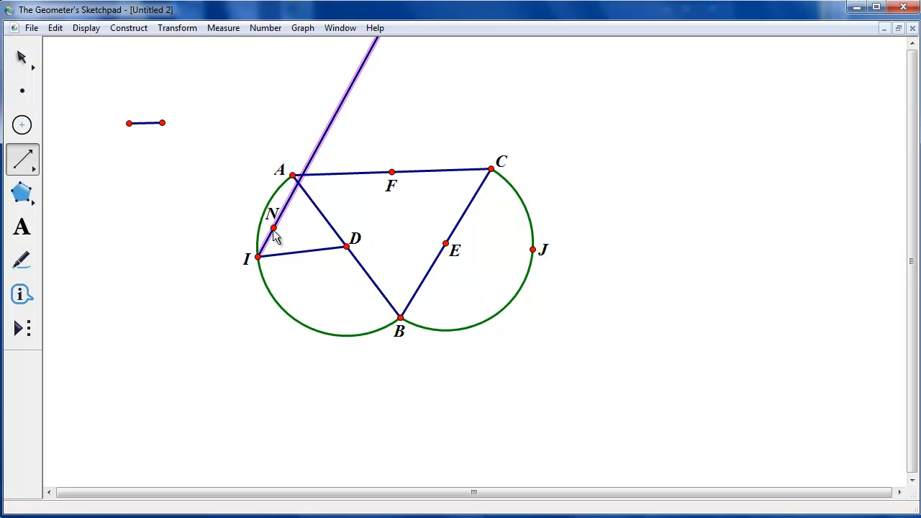
pyautogui.click(20, 60)
pyautogui.click(223, 199)
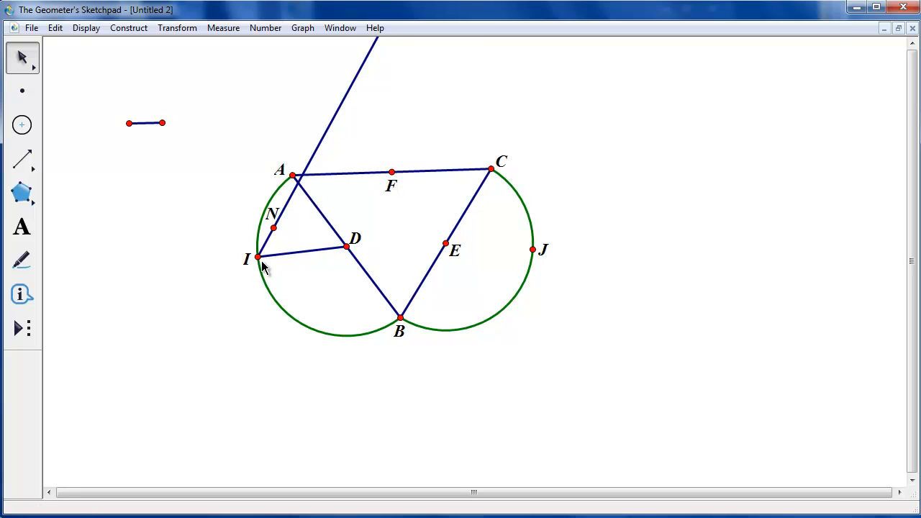
# Drag point I along the arc to test that the copied angle follows
pyautogui.moveTo(260, 258); pyautogui.dragTo(270, 240)
pyautogui.click(294, 232)
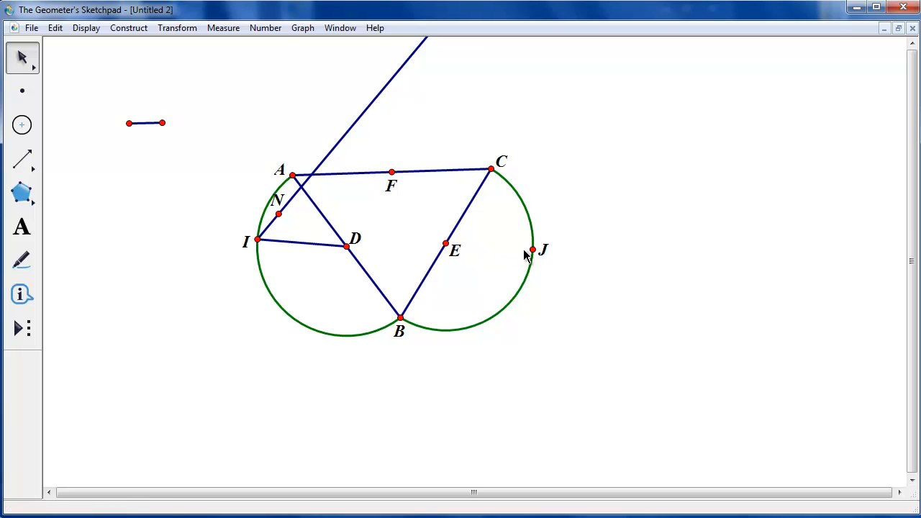
# Draw segment EJ
pyautogui.moveTo(22, 159)
pyautogui.mouseDown()
pyautogui.moveTo(51, 164)
pyautogui.moveTo(24, 159)
pyautogui.mouseUp()
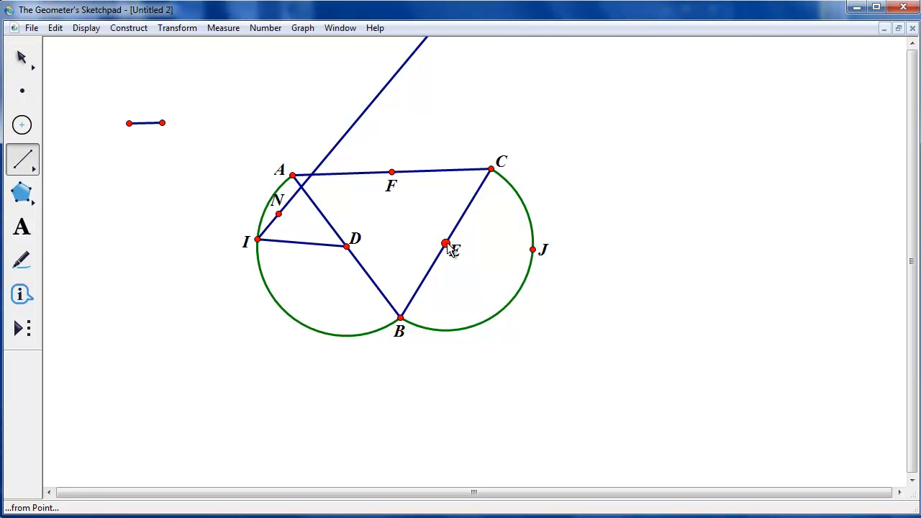
pyautogui.moveTo(446, 244); pyautogui.dragTo(533, 250)
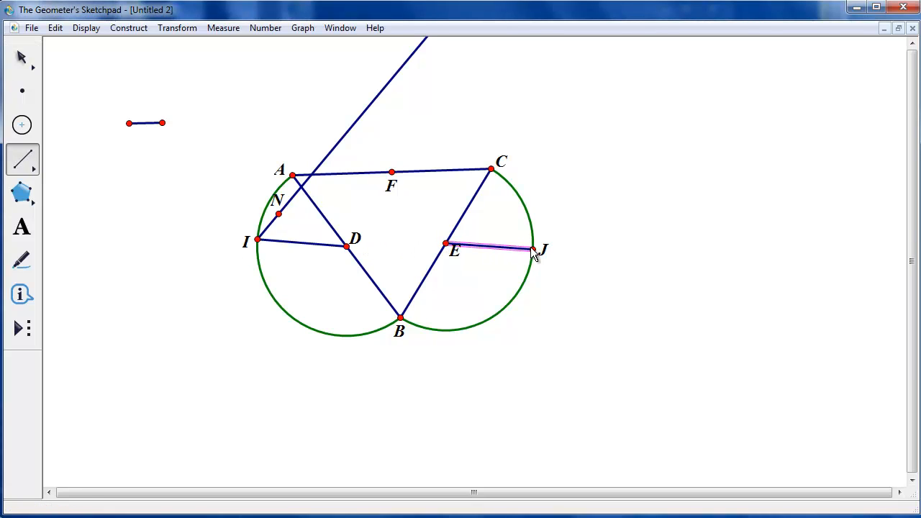
pyautogui.click(22, 59)
pyautogui.click(176, 83)
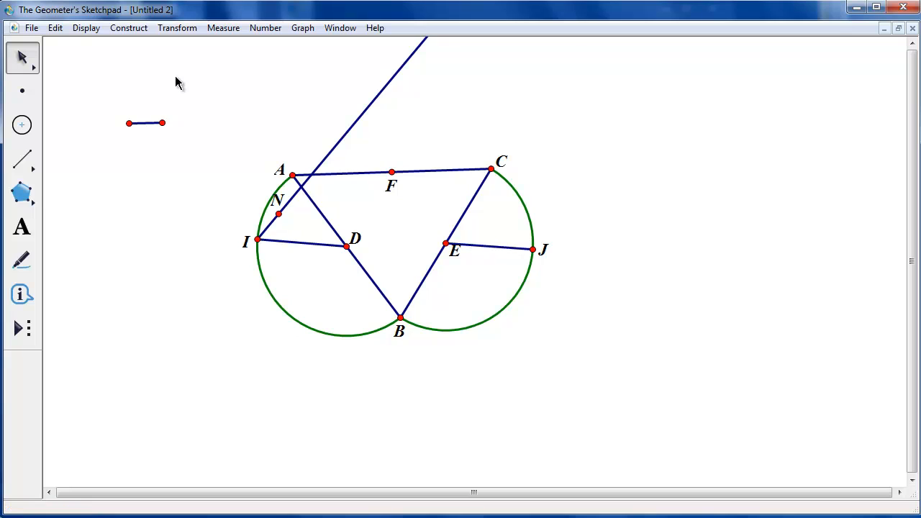
# Construct a circle centered at C using the short free segment as its radius
pyautogui.click(152, 123)
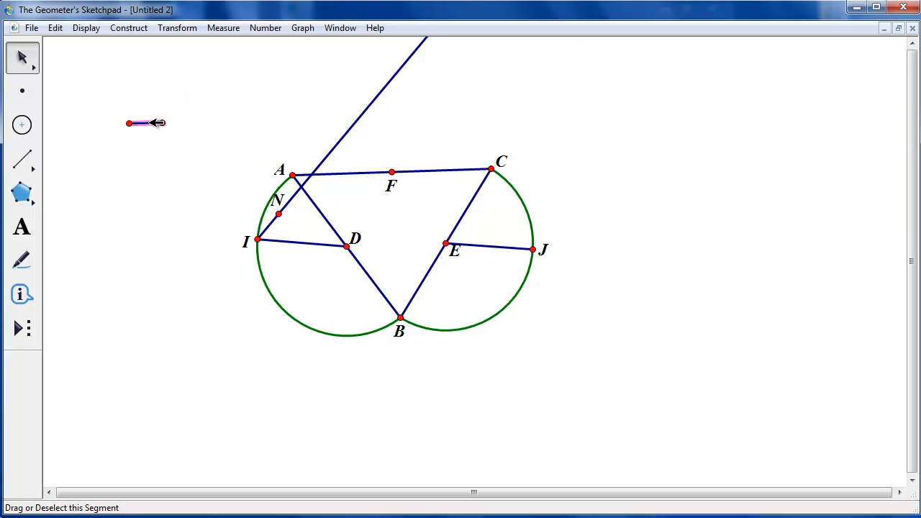
pyautogui.click(491, 169)
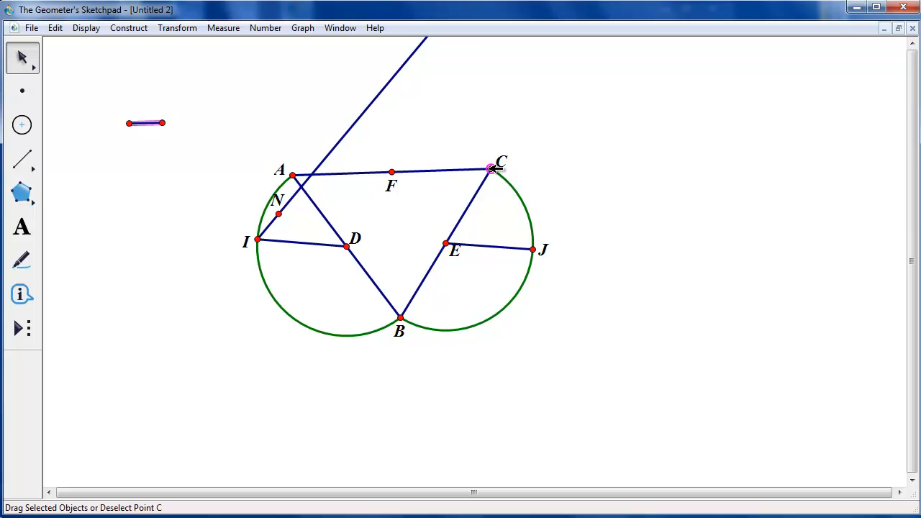
pyautogui.click(126, 28)
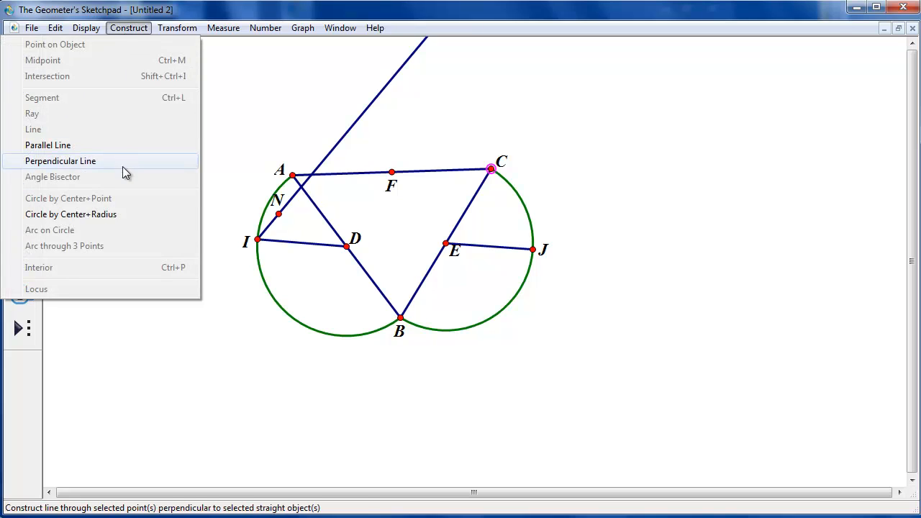
pyautogui.click(121, 213)
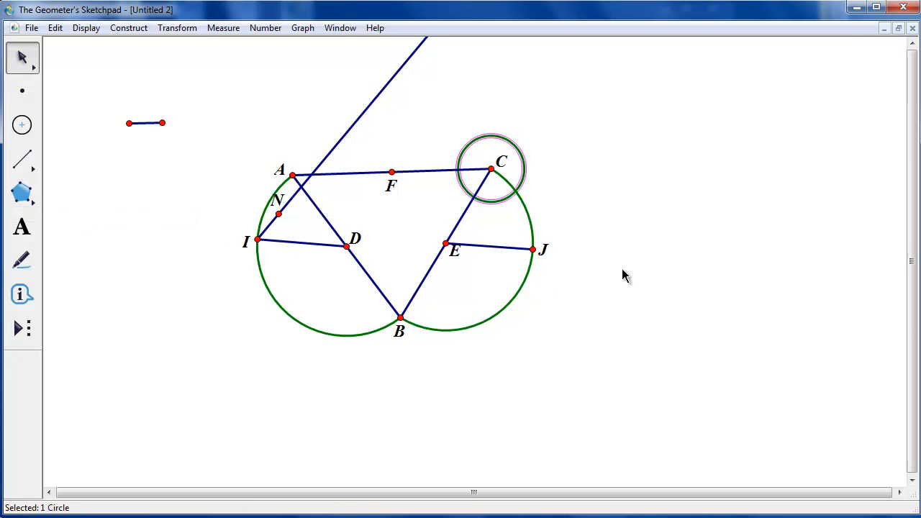
pyautogui.click(586, 220)
# Construct a circle centered at J with the same free segment as radius
pyautogui.click(540, 249)
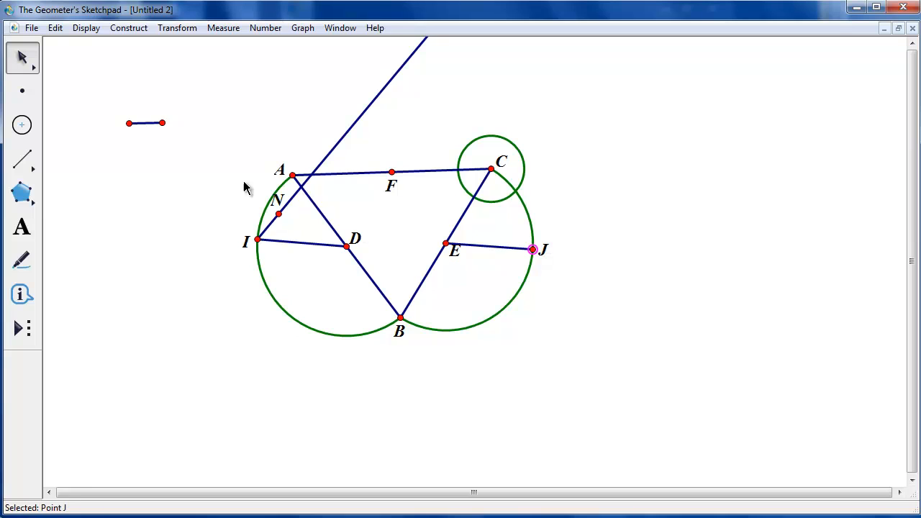
pyautogui.click(145, 123)
pyautogui.click(117, 30)
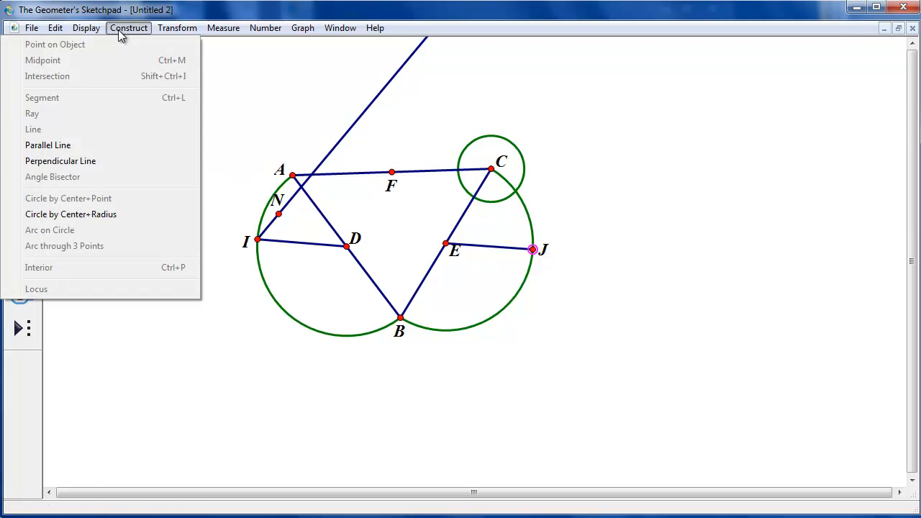
pyautogui.click(125, 213)
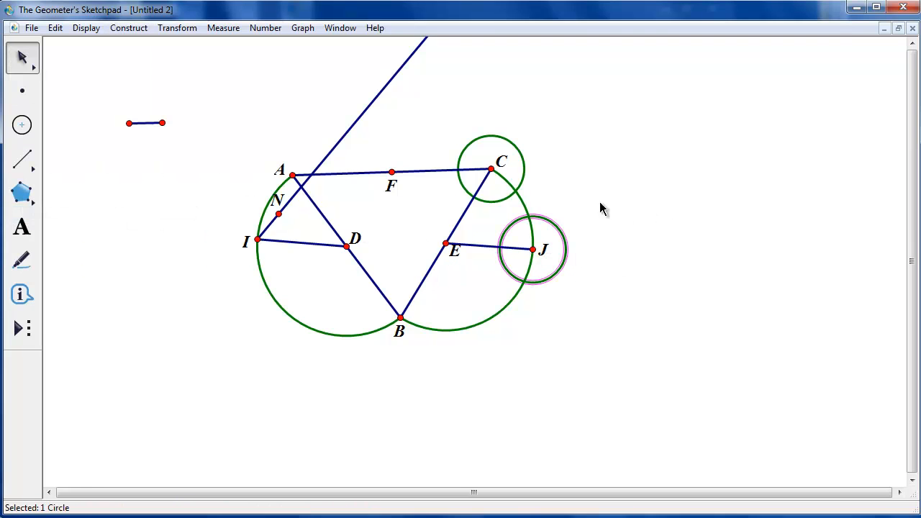
# Mark the intersections O and P of circle C with sides CA and CB, and Q of circle J with EJ, labeling them
pyautogui.click(475, 196)
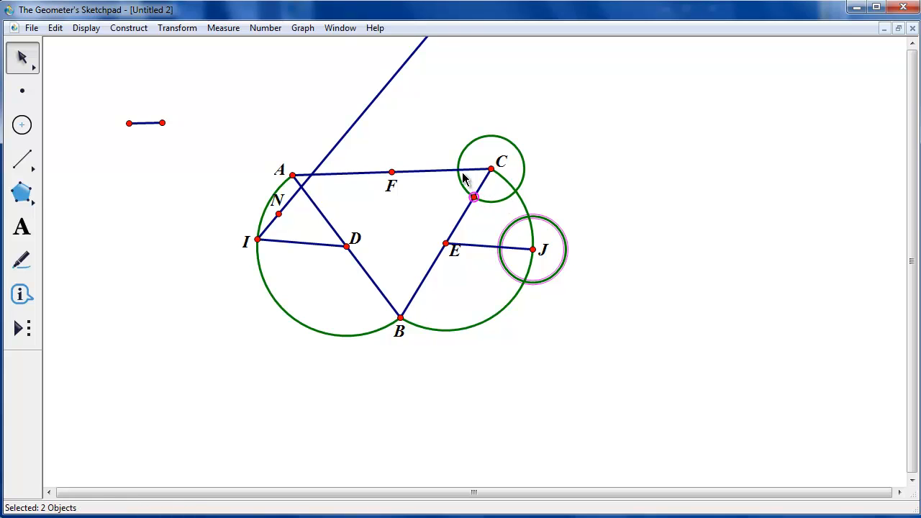
pyautogui.click(458, 170)
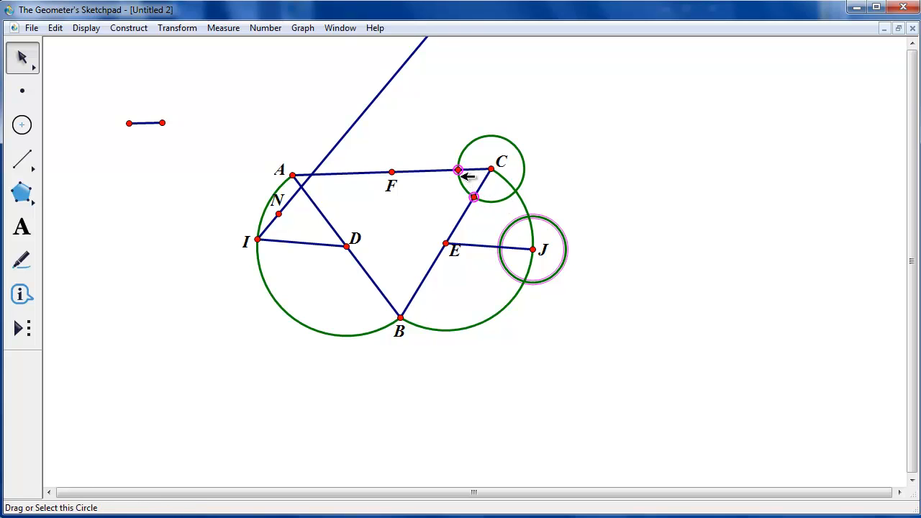
pyautogui.click(500, 247)
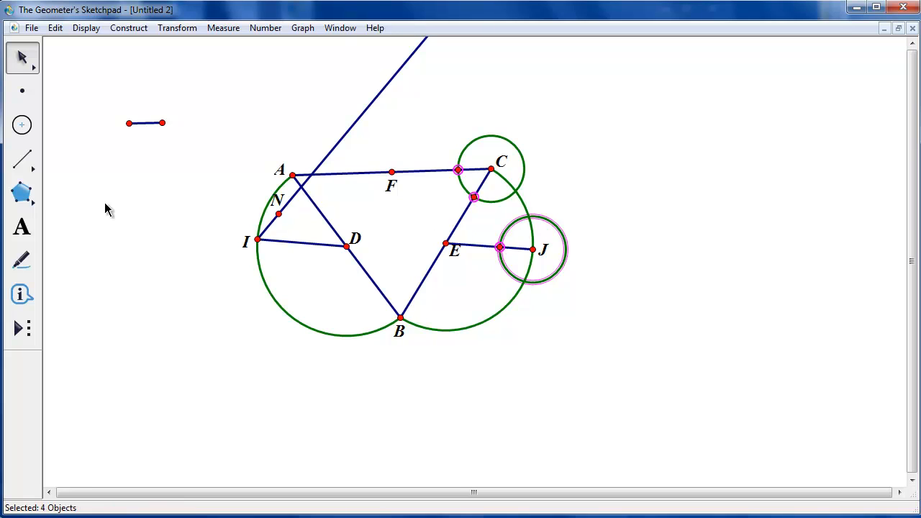
pyautogui.click(28, 229)
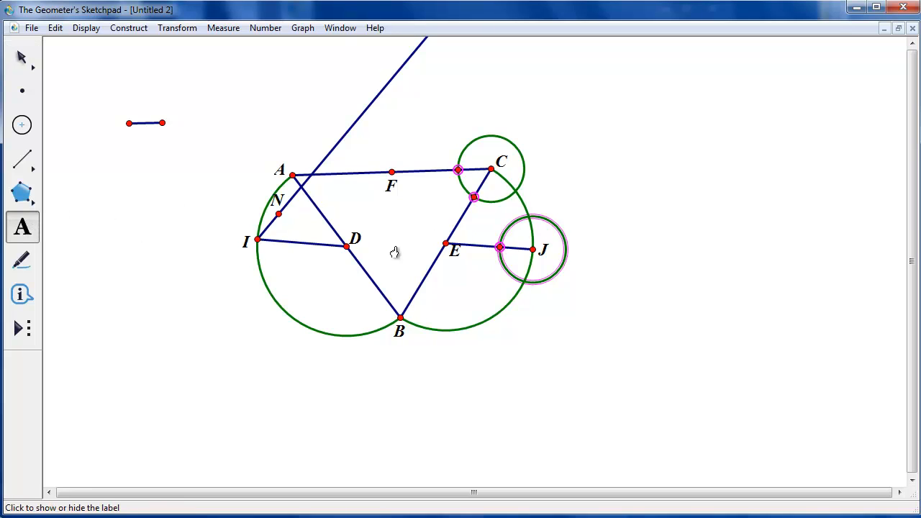
pyautogui.click(458, 172)
pyautogui.click(473, 198)
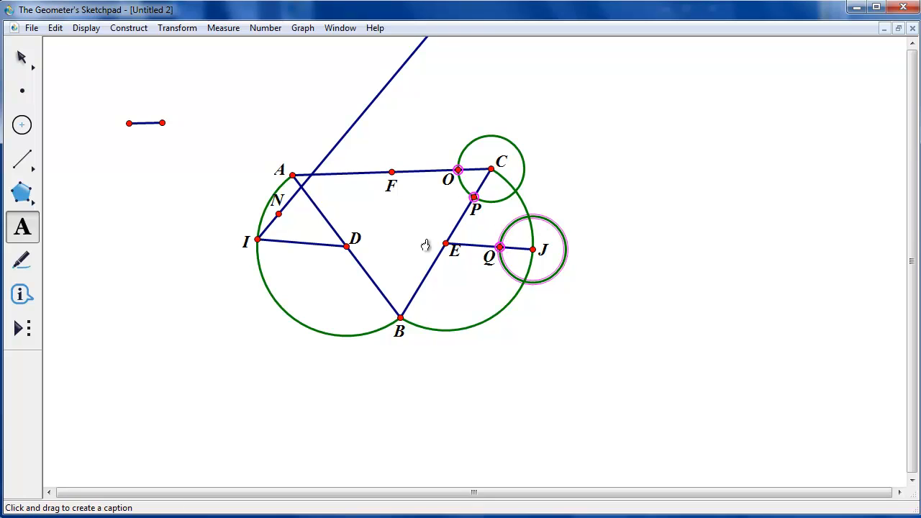
# Draw segment PO
pyautogui.click(23, 160)
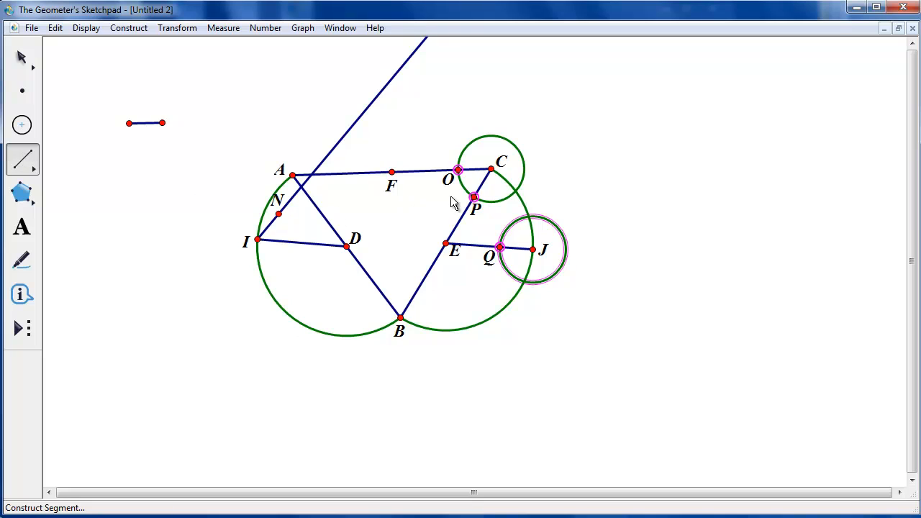
pyautogui.moveTo(475, 196); pyautogui.dragTo(461, 171)
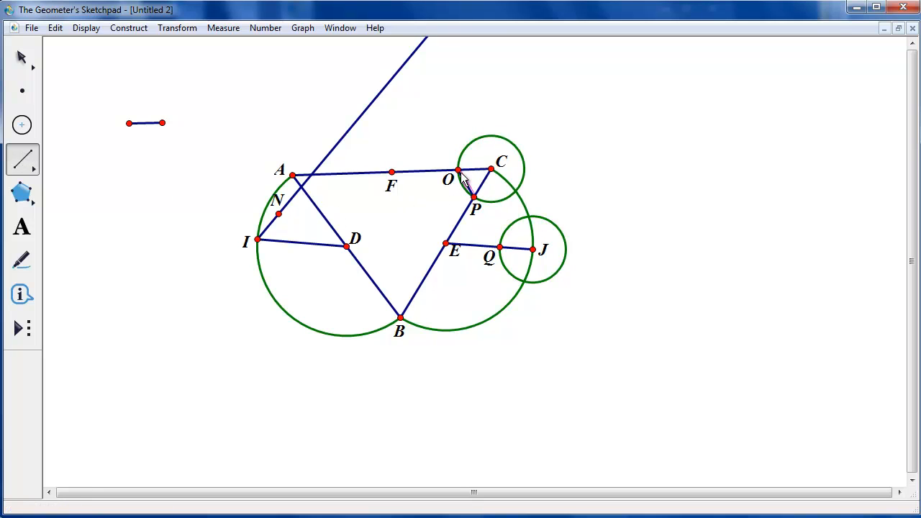
pyautogui.click(24, 57)
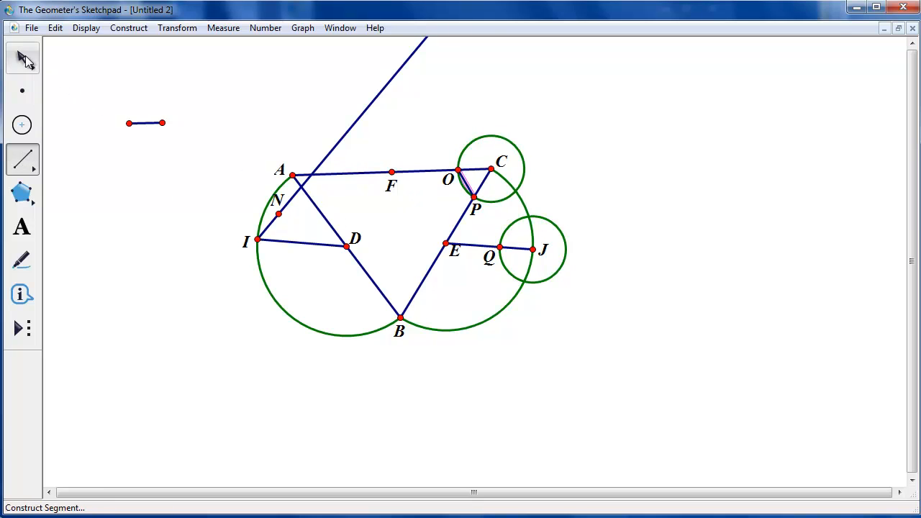
# Construct a circle centered at Q with radius equal to segment OP
pyautogui.click(502, 247)
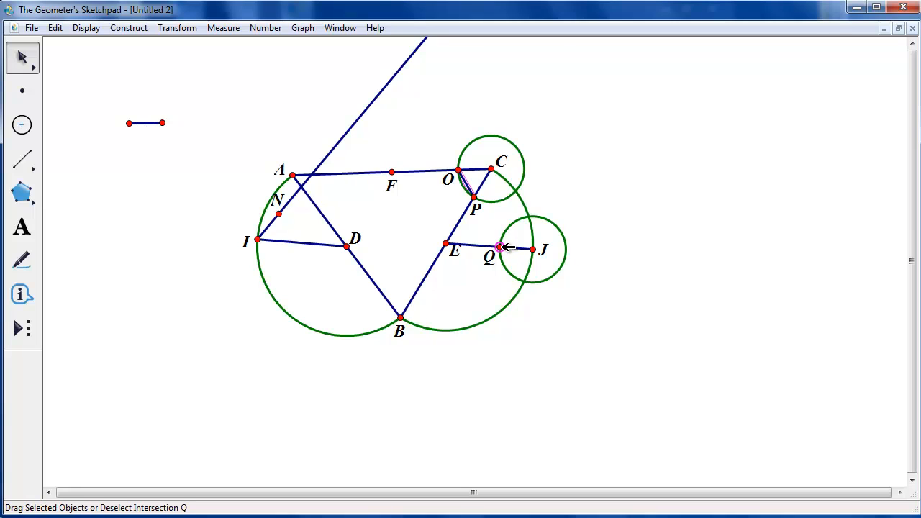
pyautogui.click(121, 30)
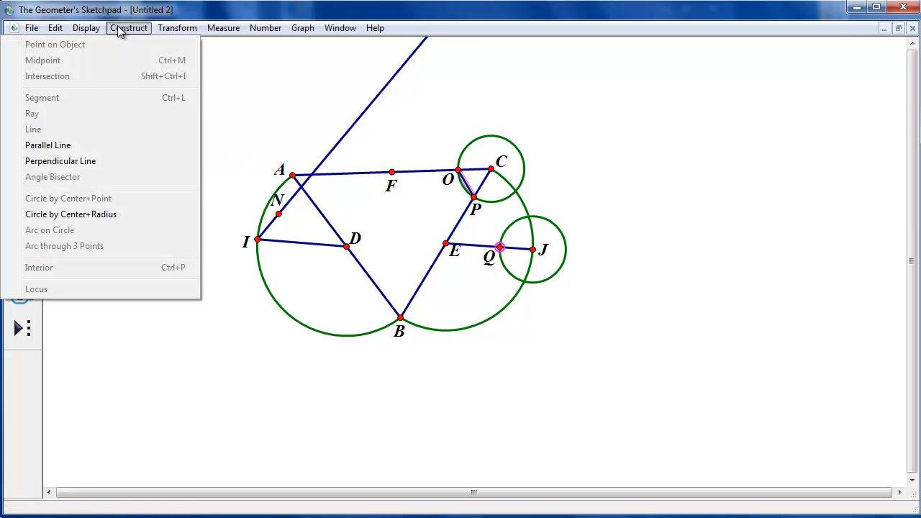
pyautogui.click(123, 214)
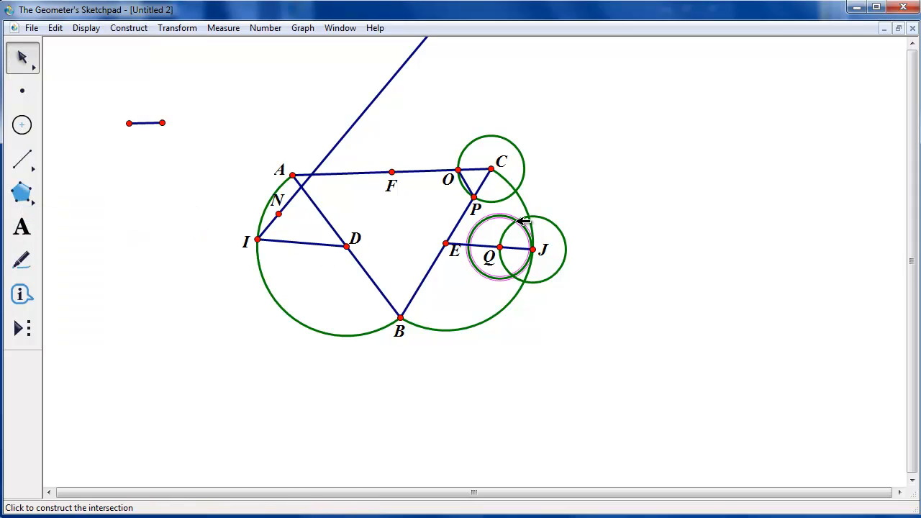
# Mark and label the intersection R of the circles centered at J and Q
pyautogui.click(518, 220)
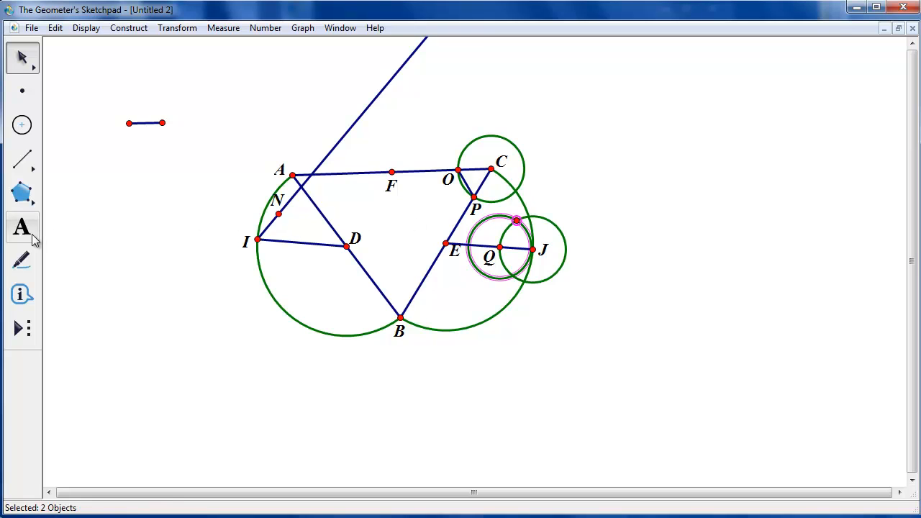
pyautogui.click(23, 227)
pyautogui.click(518, 223)
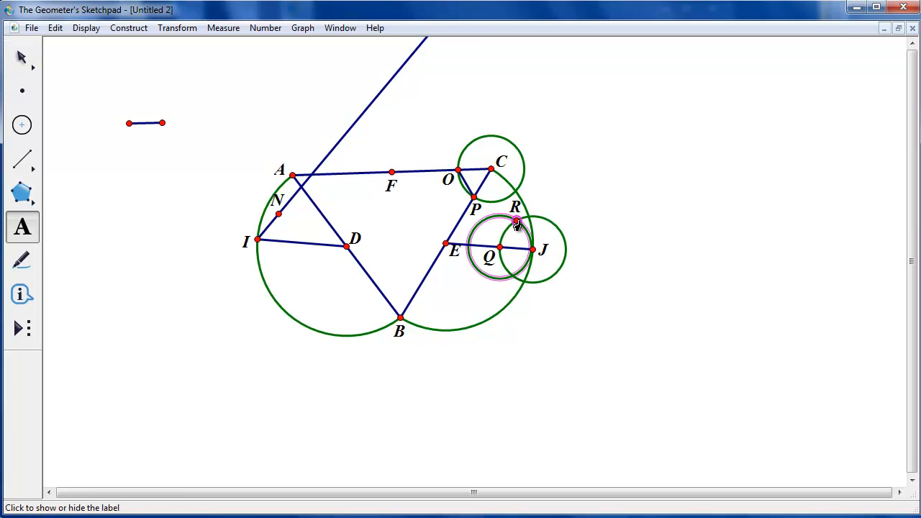
pyautogui.click(32, 57)
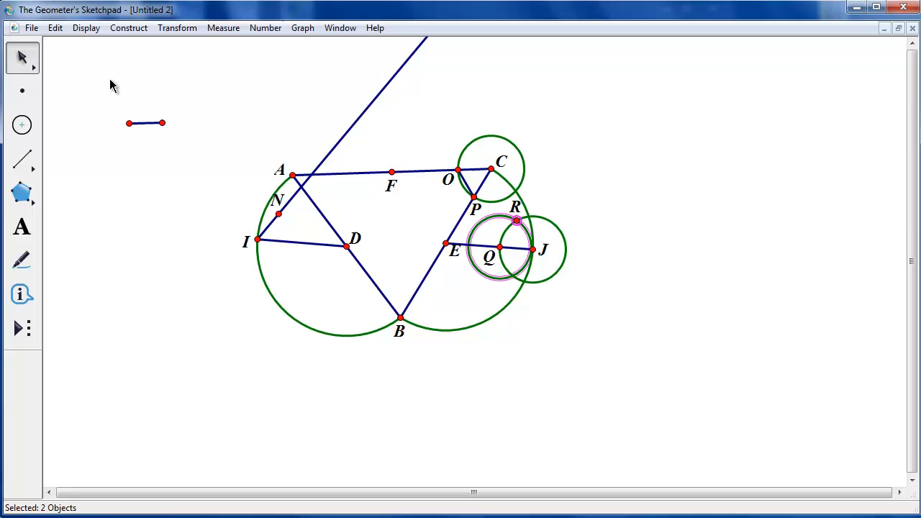
# Hide the construction circles at C, J and Q along with points O, P, Q and segment PO
pyautogui.click(650, 203)
pyautogui.click(519, 147)
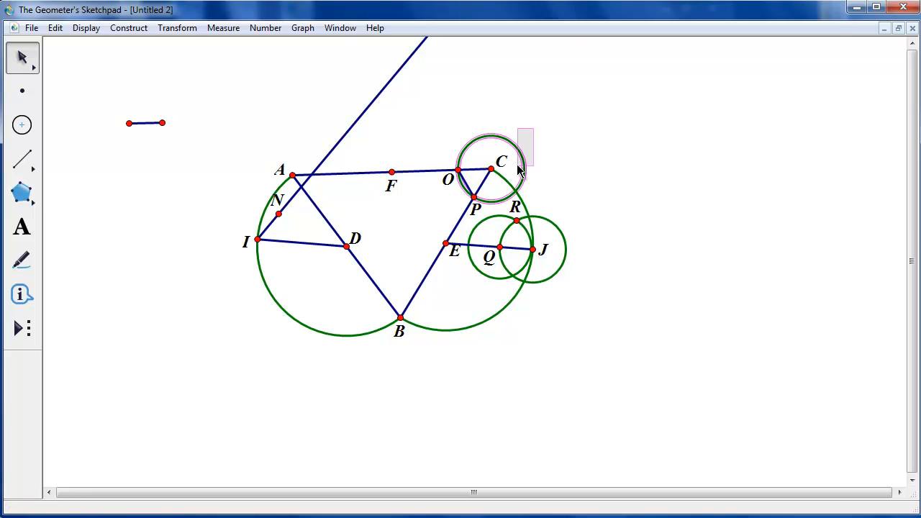
pyautogui.click(474, 197)
pyautogui.click(460, 171)
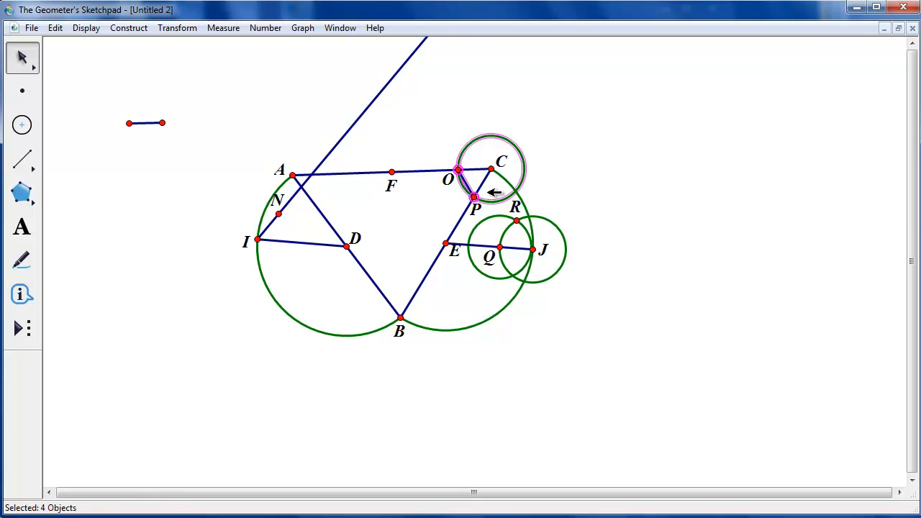
pyautogui.click(555, 222)
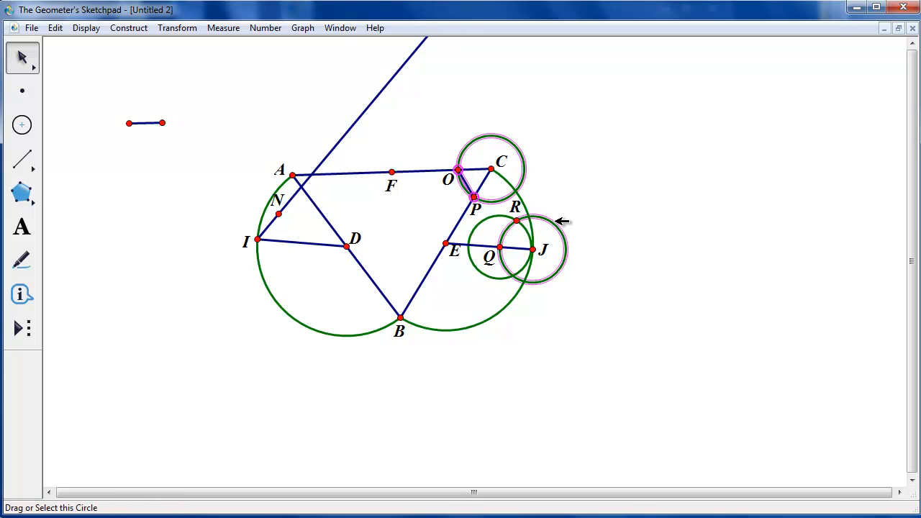
pyautogui.click(503, 216)
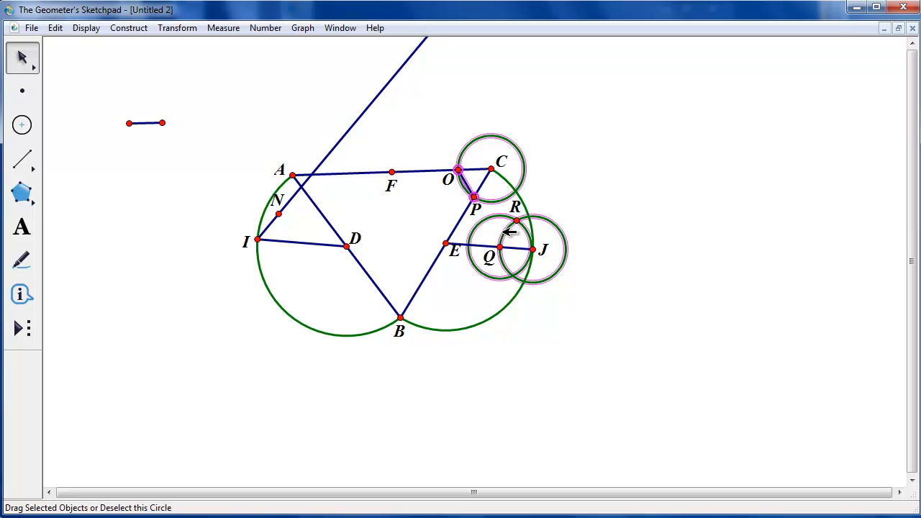
pyautogui.click(501, 247)
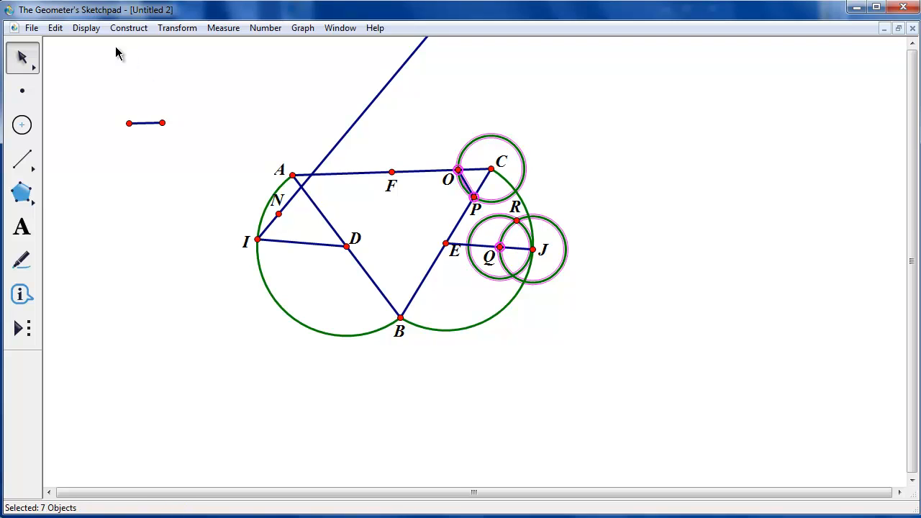
pyautogui.click(96, 31)
pyautogui.click(90, 113)
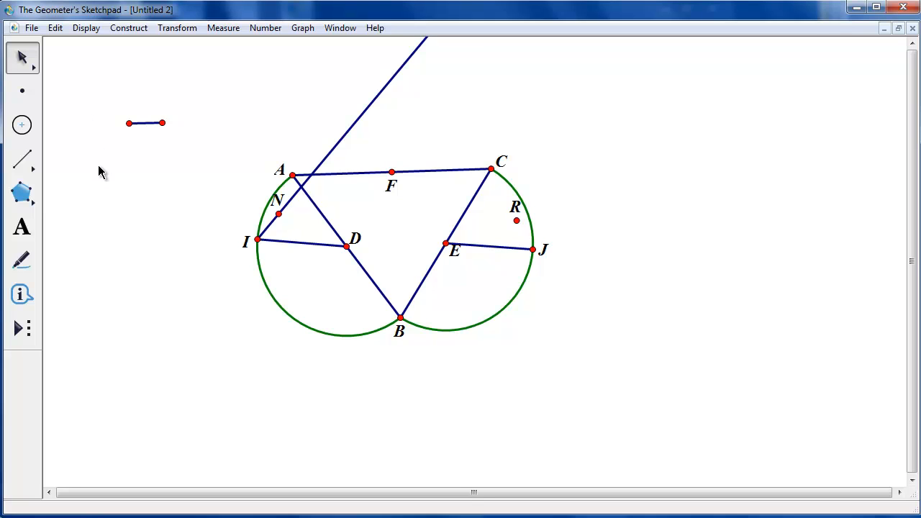
# Draw a ray from J through R
pyautogui.moveTo(22, 161); pyautogui.dragTo(81, 168)
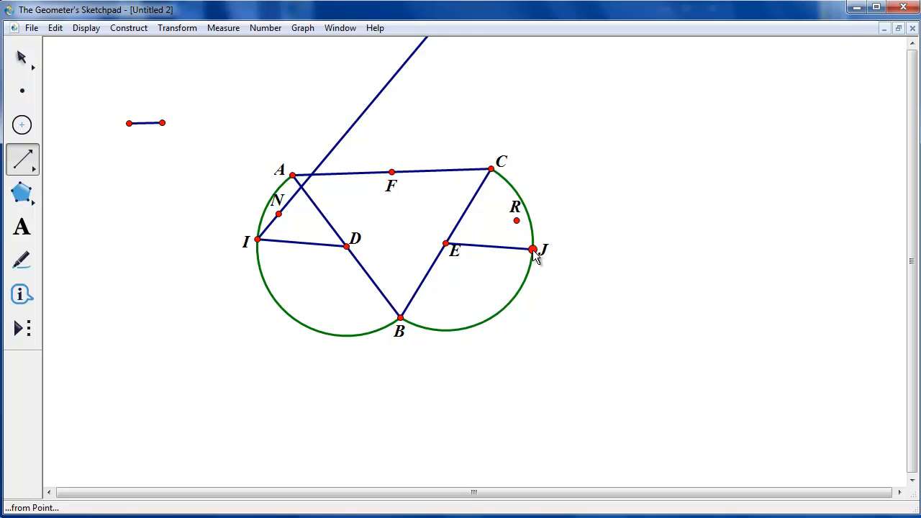
pyautogui.moveTo(536, 258); pyautogui.dragTo(518, 222)
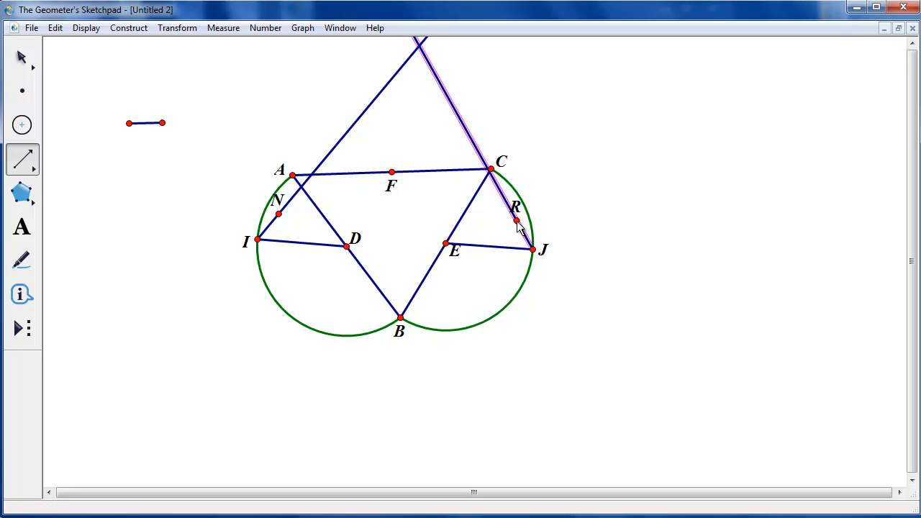
pyautogui.click(22, 58)
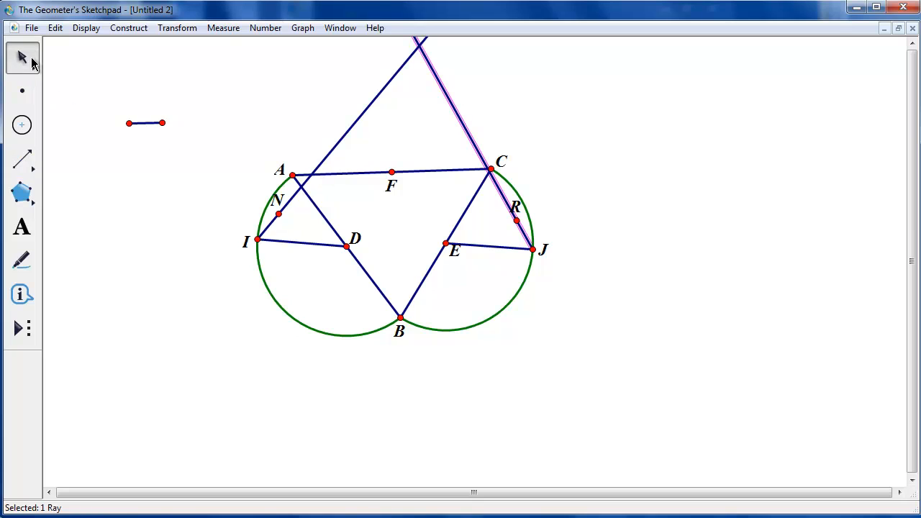
# Drag point J slightly upward along its arc
pyautogui.click(584, 203)
pyautogui.moveTo(534, 249); pyautogui.dragTo(584, 240)
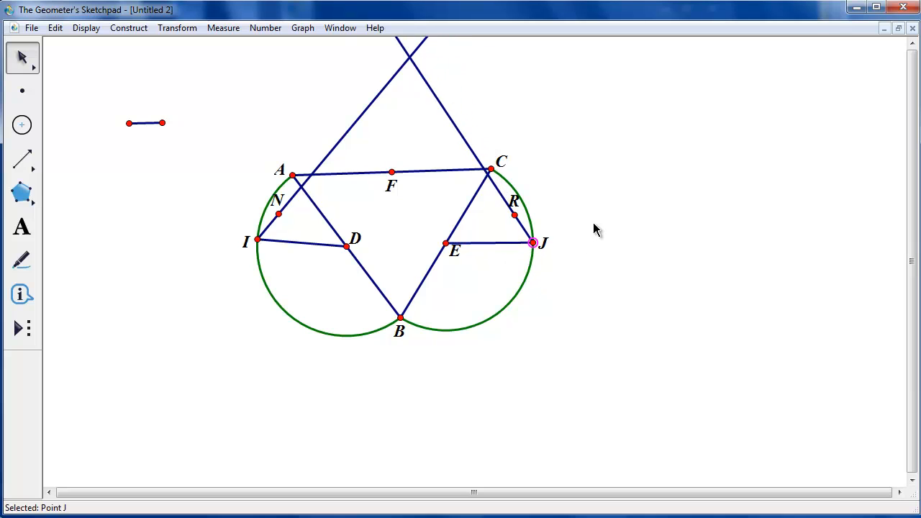
pyautogui.click(594, 229)
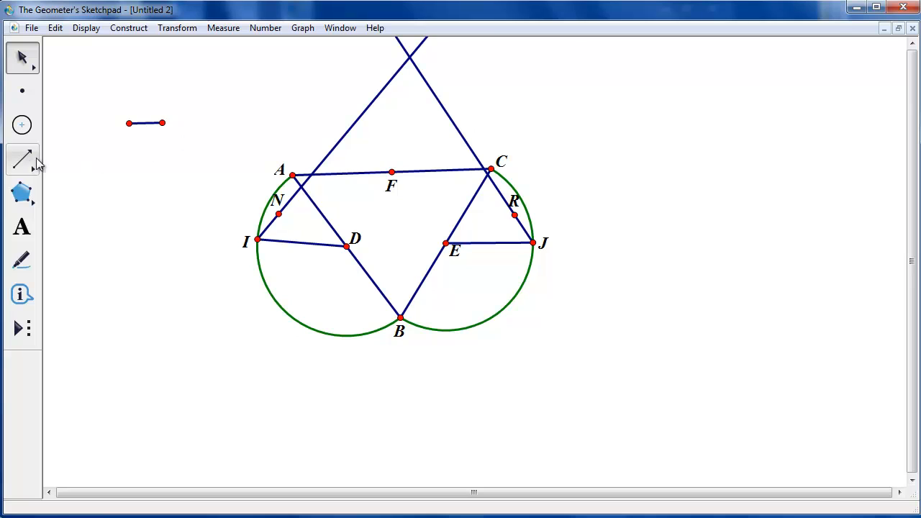
# Draw segment FC and construct a circle centered at J with radius equal to FC
pyautogui.moveTo(32, 157); pyautogui.dragTo(55, 173)
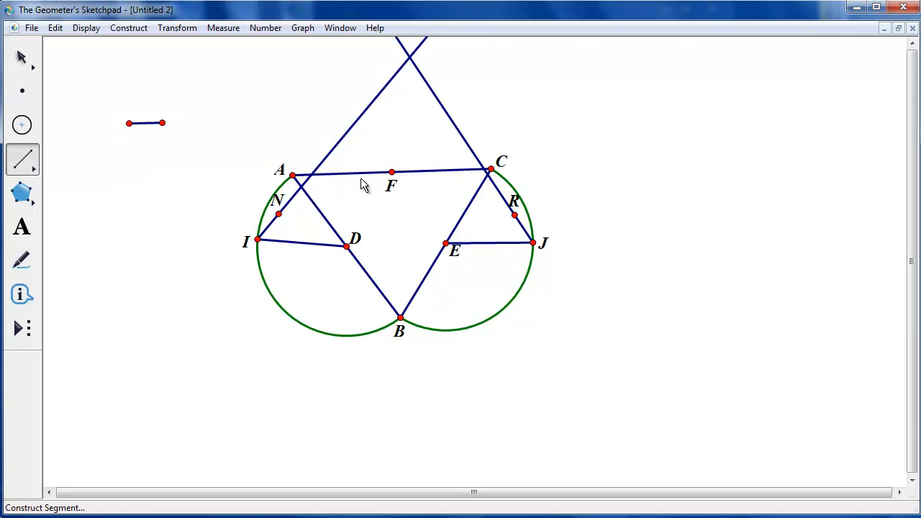
pyautogui.moveTo(393, 174); pyautogui.dragTo(491, 170)
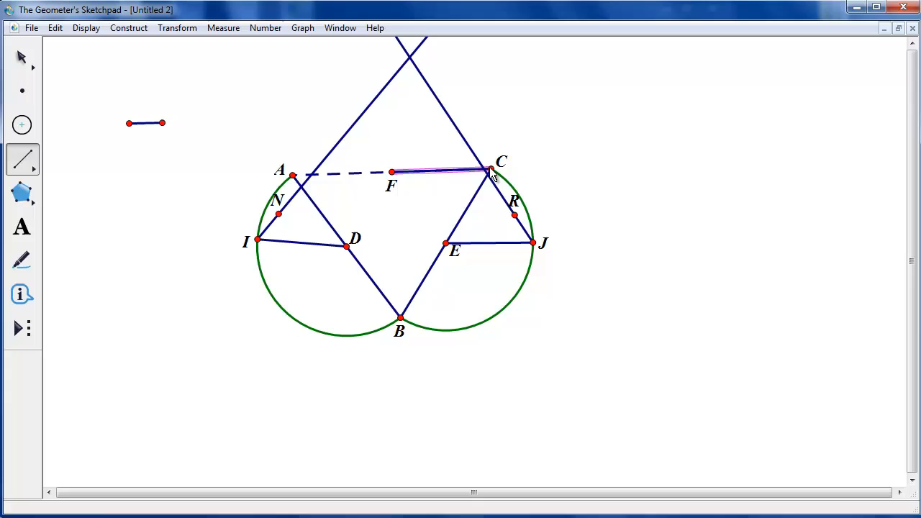
pyautogui.click(23, 58)
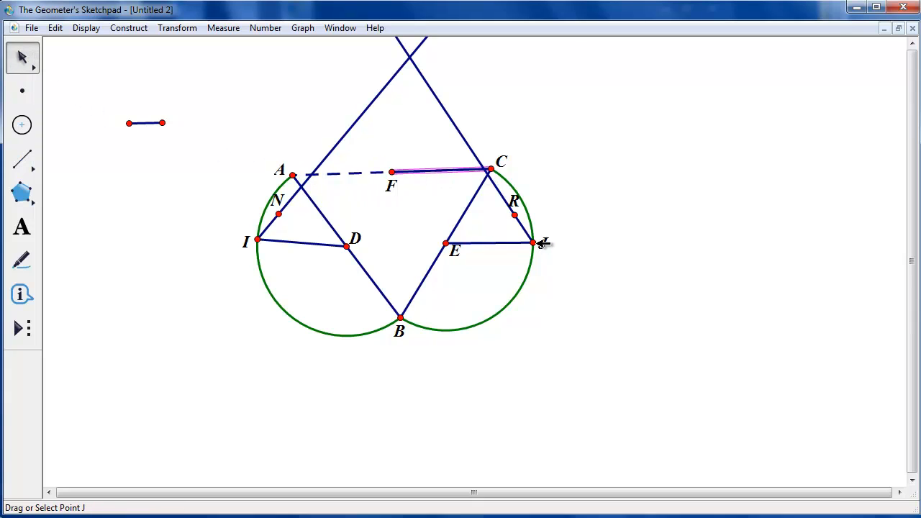
pyautogui.click(536, 243)
pyautogui.click(130, 29)
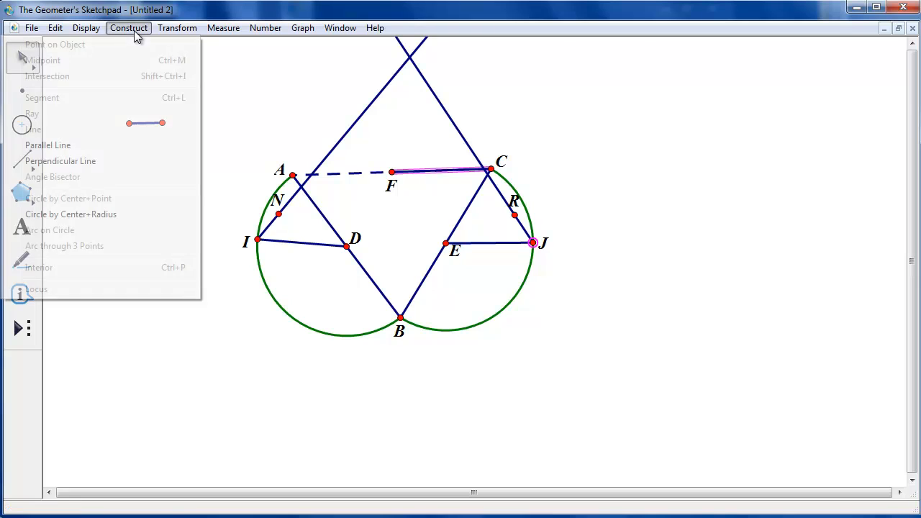
pyautogui.click(120, 215)
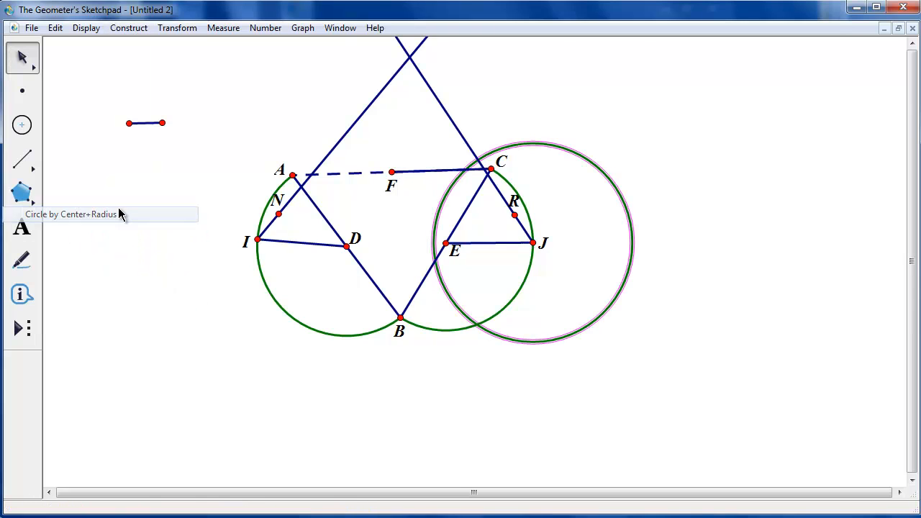
# Construct a circle centered at I with radius equal to segment FC
pyautogui.click(422, 193)
pyautogui.click(427, 171)
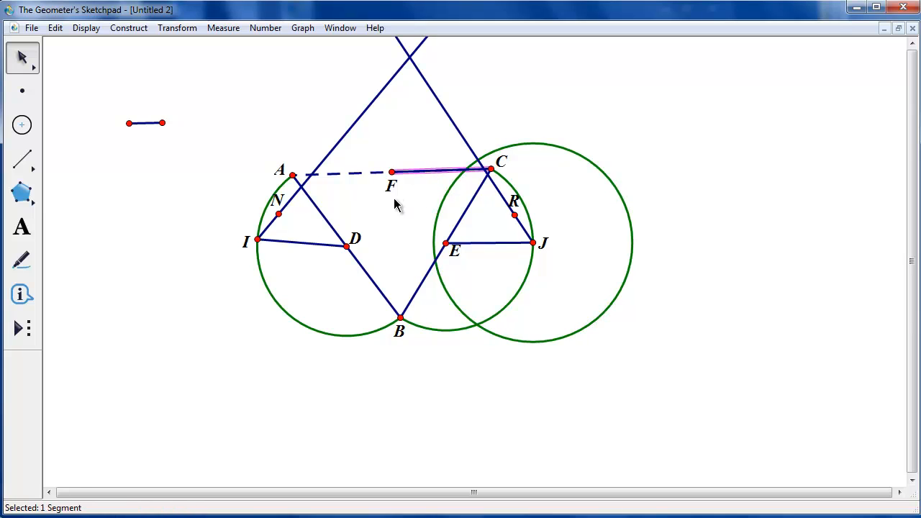
pyautogui.click(258, 239)
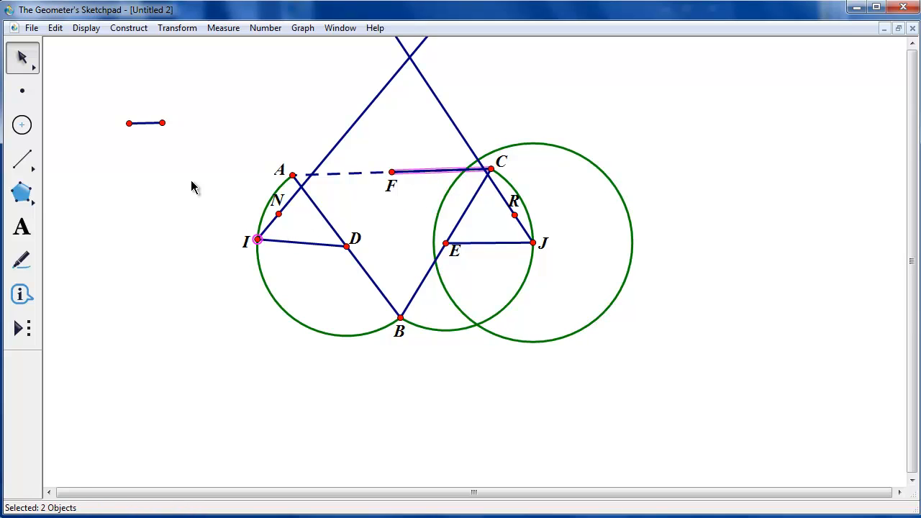
pyautogui.click(129, 29)
pyautogui.click(90, 216)
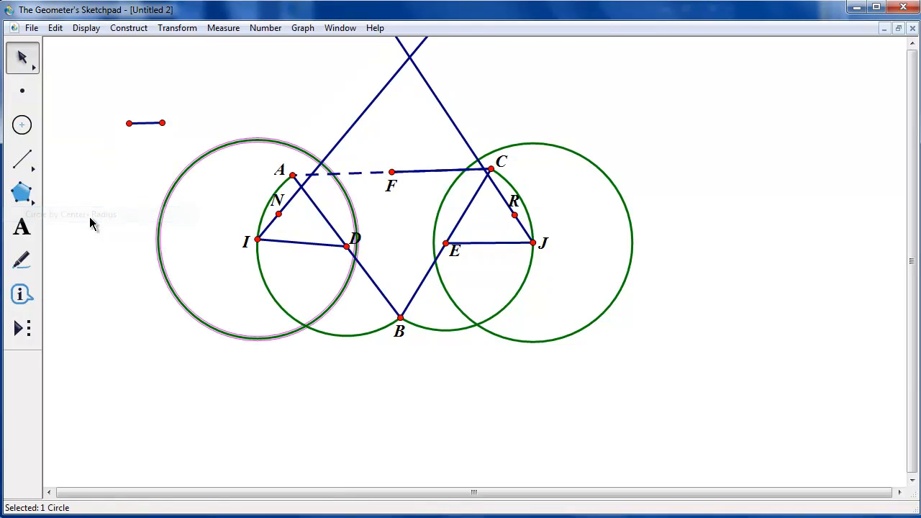
# Mark the intersections of the new circles with rays IN and JR and label them S and T
pyautogui.click(321, 163)
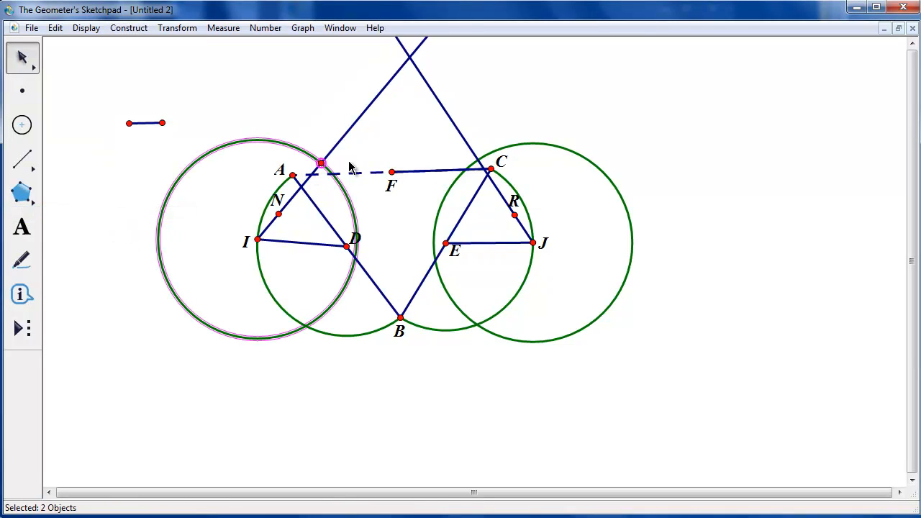
pyautogui.click(478, 159)
pyautogui.click(22, 227)
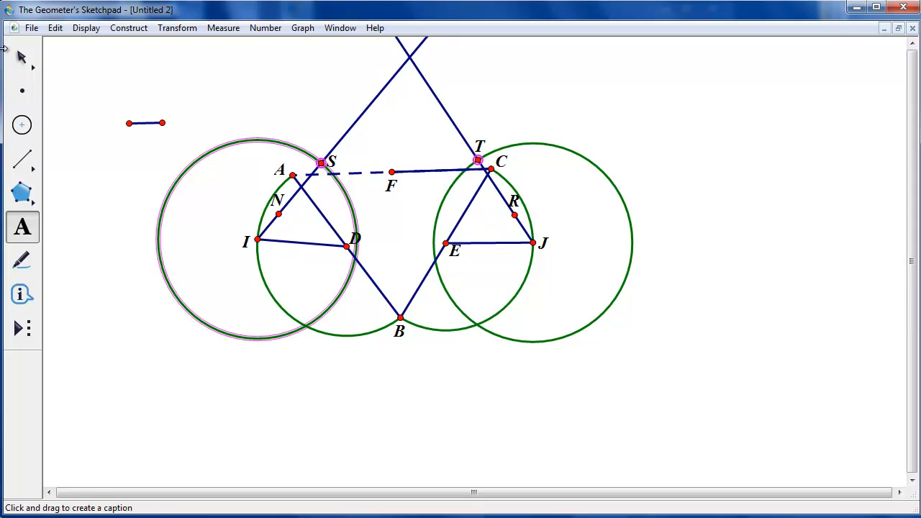
pyautogui.click(20, 58)
# Draw segments IS and JT
pyautogui.click(283, 111)
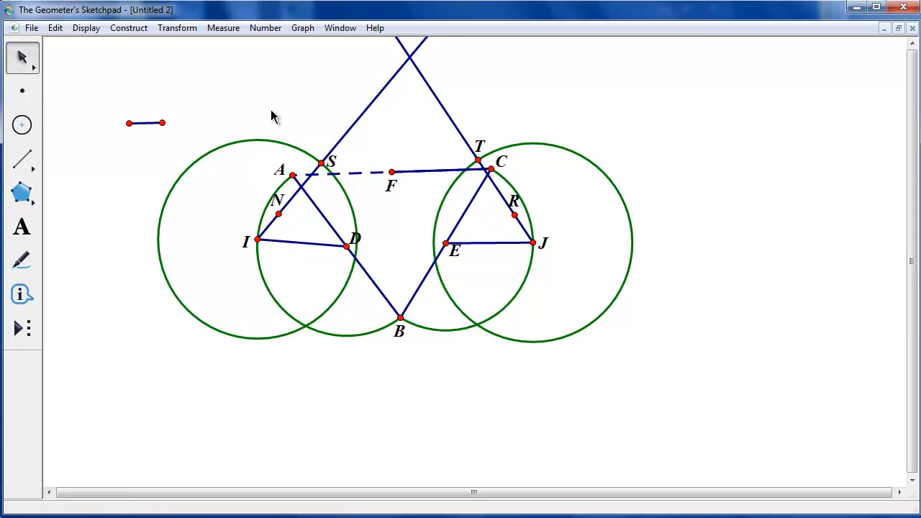
pyautogui.click(21, 159)
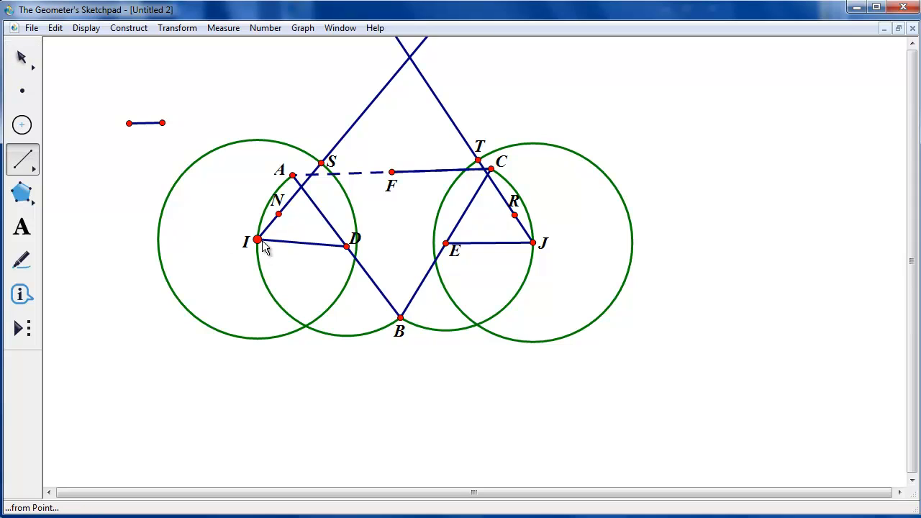
pyautogui.moveTo(257, 241); pyautogui.dragTo(321, 164)
pyautogui.moveTo(533, 243); pyautogui.dragTo(479, 161)
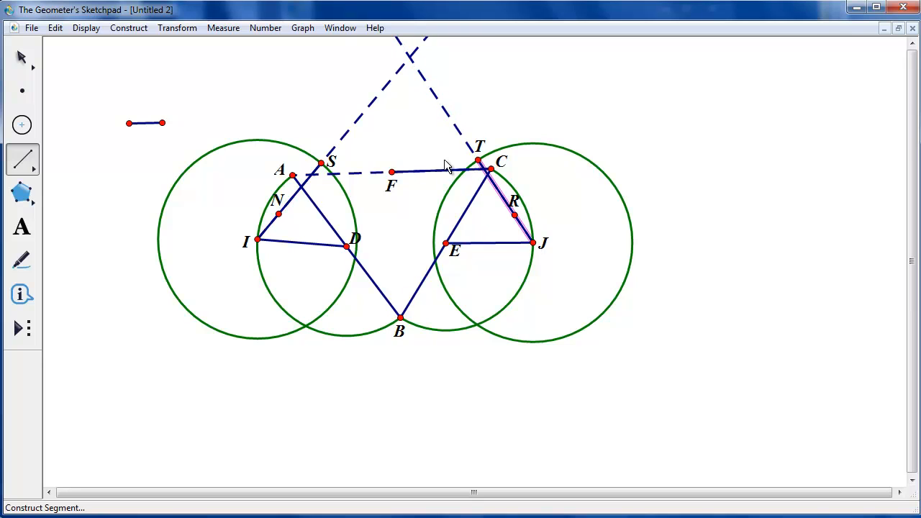
pyautogui.click(24, 60)
# Hide both rays, the circles and arcs, points N and R, and segment FC
pyautogui.click(281, 101)
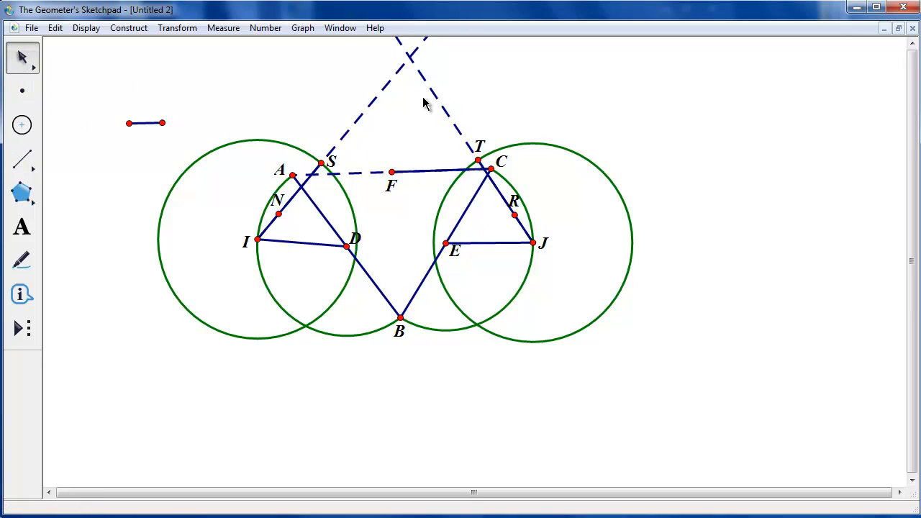
pyautogui.moveTo(547, 67); pyautogui.dragTo(363, 87)
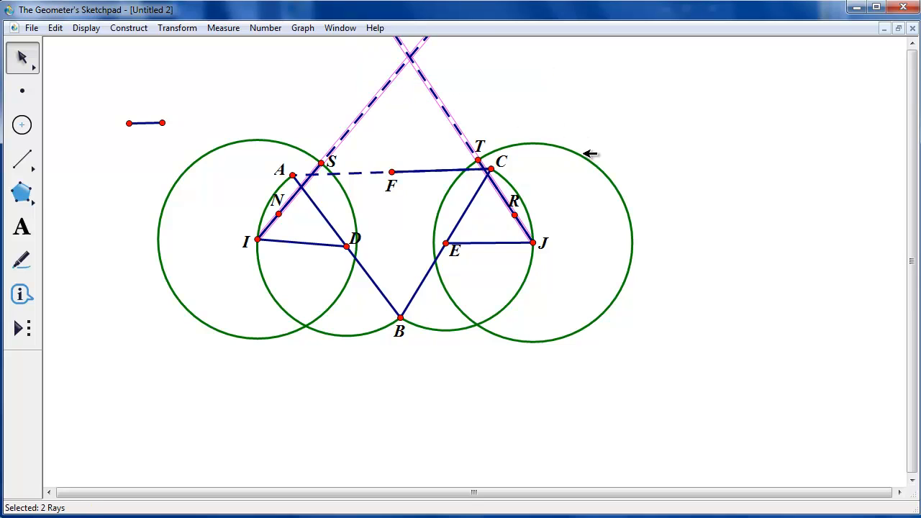
pyautogui.click(587, 155)
pyautogui.keyDown('shift'); pyautogui.click(245, 141); pyautogui.keyUp('shift')
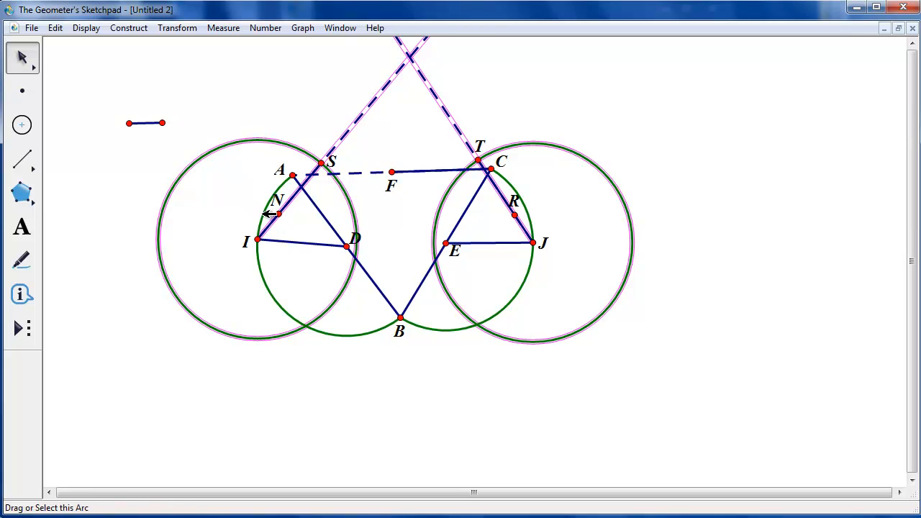
pyautogui.keyDown('shift'); pyautogui.click(267, 206); pyautogui.keyUp('shift')
pyautogui.keyDown('shift'); pyautogui.click(527, 282); pyautogui.keyUp('shift')
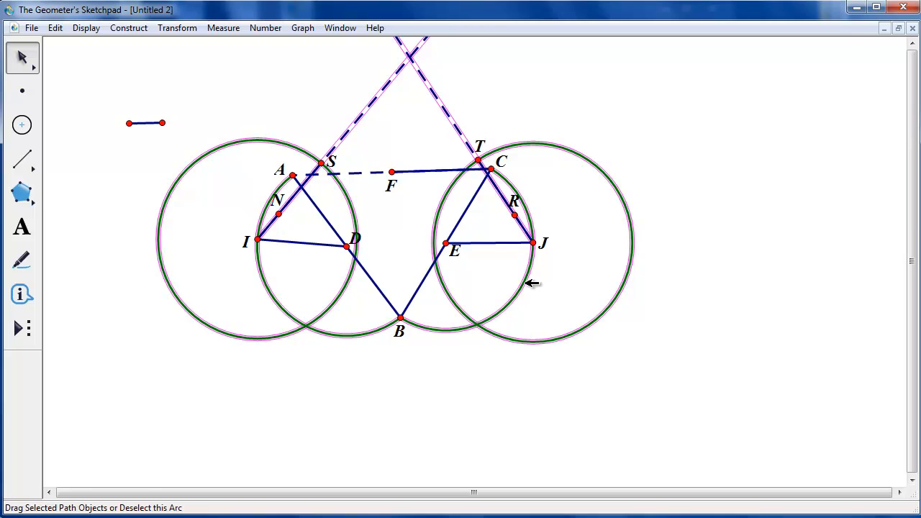
pyautogui.keyDown('shift'); pyautogui.click(515, 215); pyautogui.keyUp('shift')
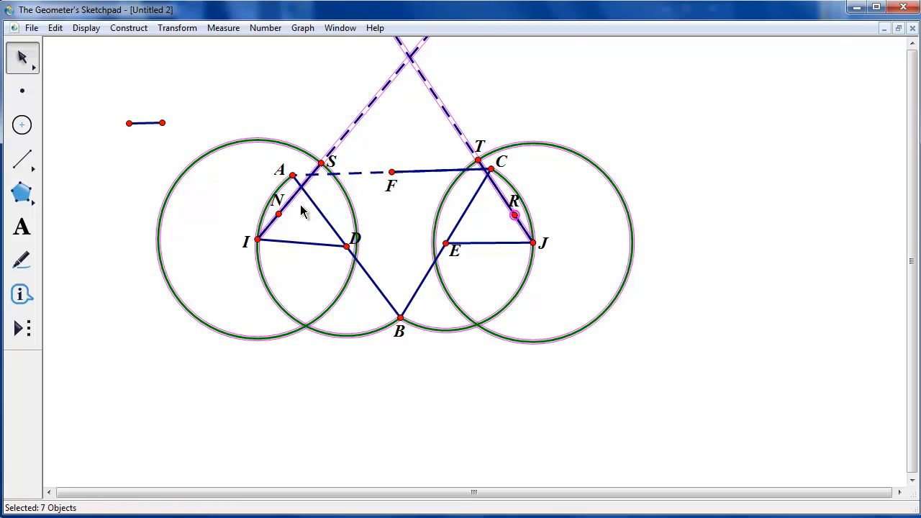
pyautogui.keyDown('shift'); pyautogui.click(279, 214); pyautogui.keyUp('shift')
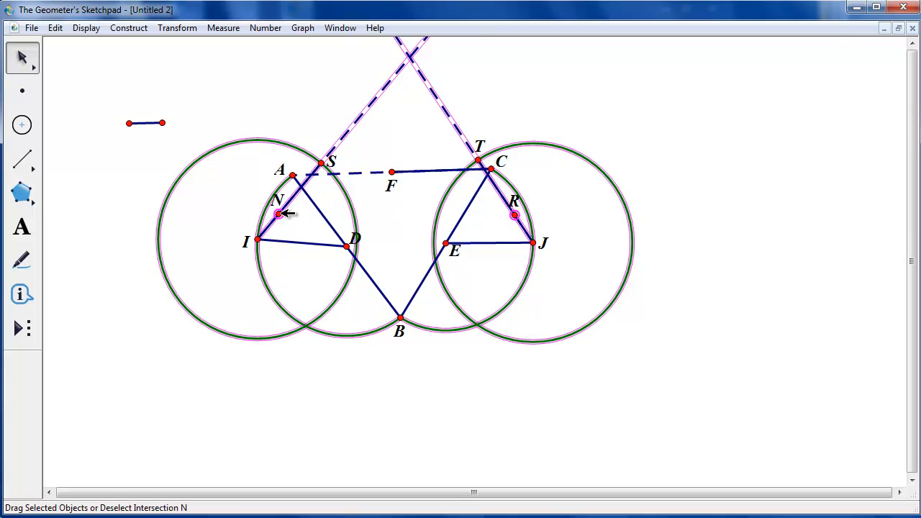
pyautogui.keyDown('shift'); pyautogui.click(418, 171); pyautogui.keyUp('shift')
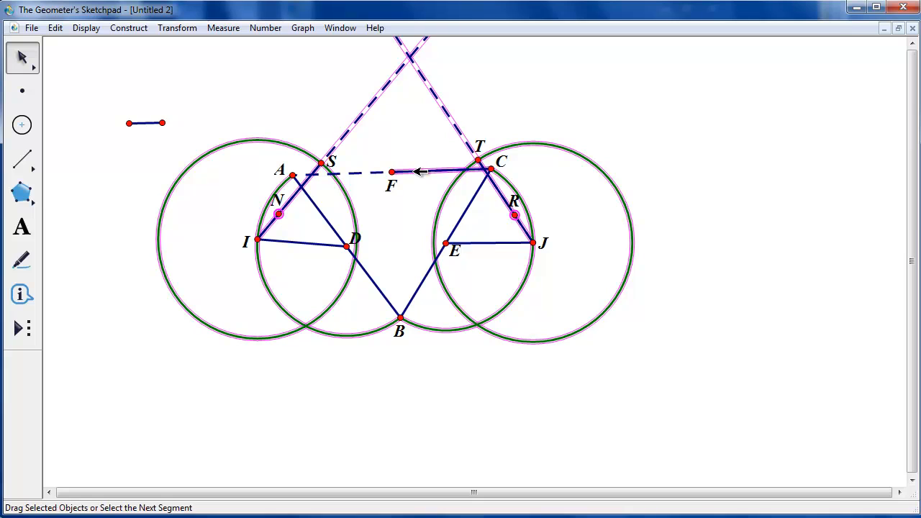
pyautogui.click(87, 28)
pyautogui.click(85, 115)
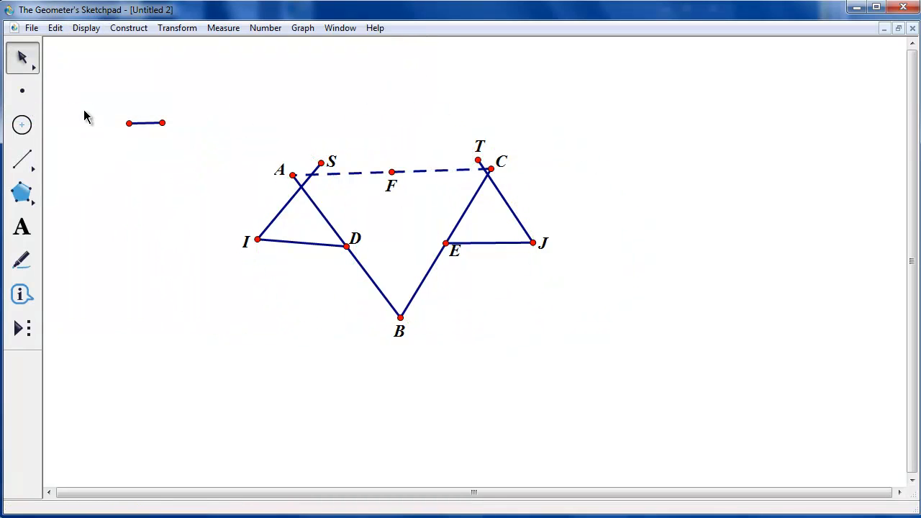
# Set segment AC's line style to solid
pyautogui.click(441, 169)
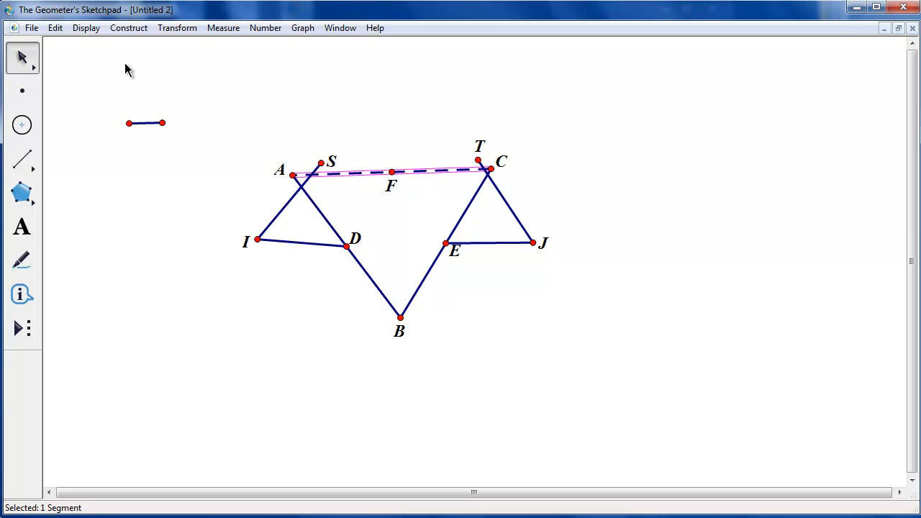
pyautogui.click(86, 28)
pyautogui.moveTo(87, 62)
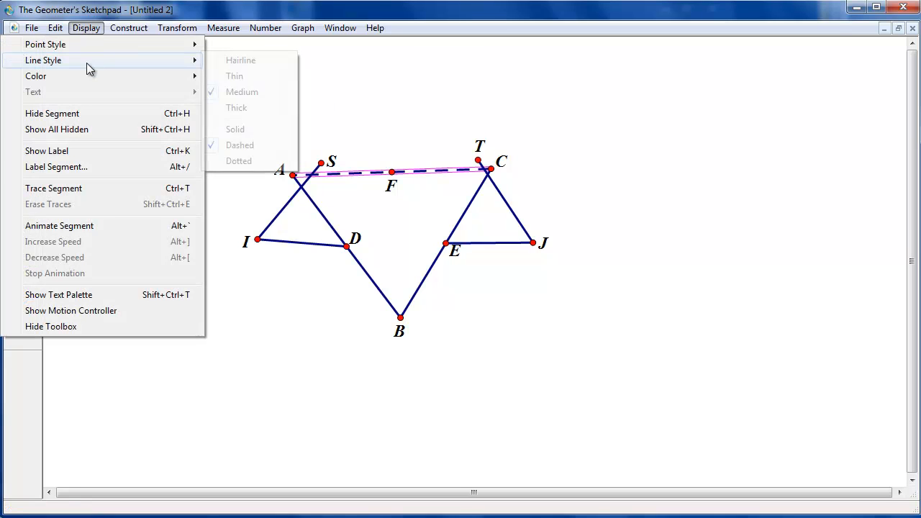
pyautogui.click(274, 130)
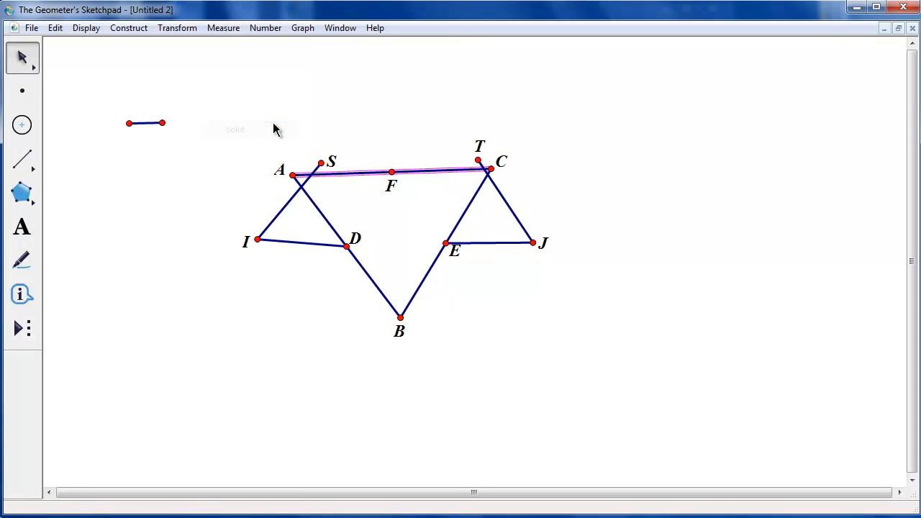
# Hide the short stray segment and its endpoints in the upper-left corner of the sketch
pyautogui.click(274, 123)
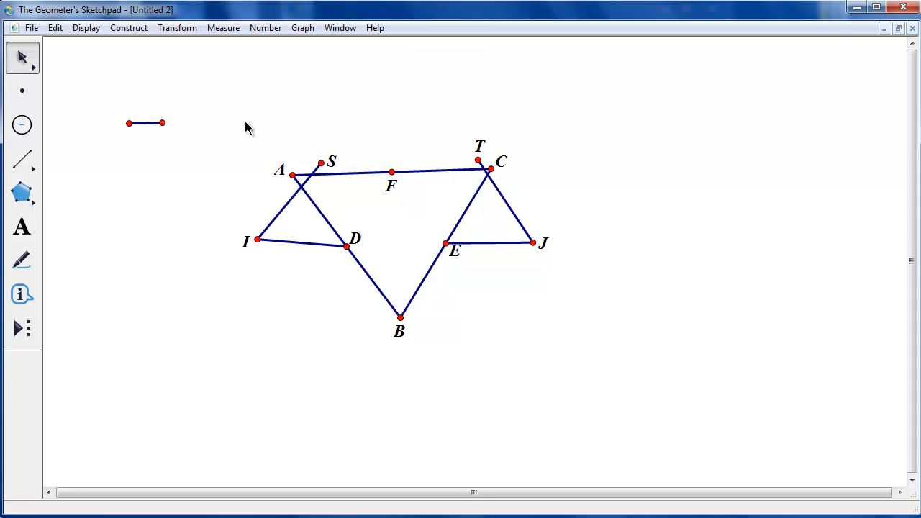
pyautogui.moveTo(210, 105); pyautogui.dragTo(121, 144)
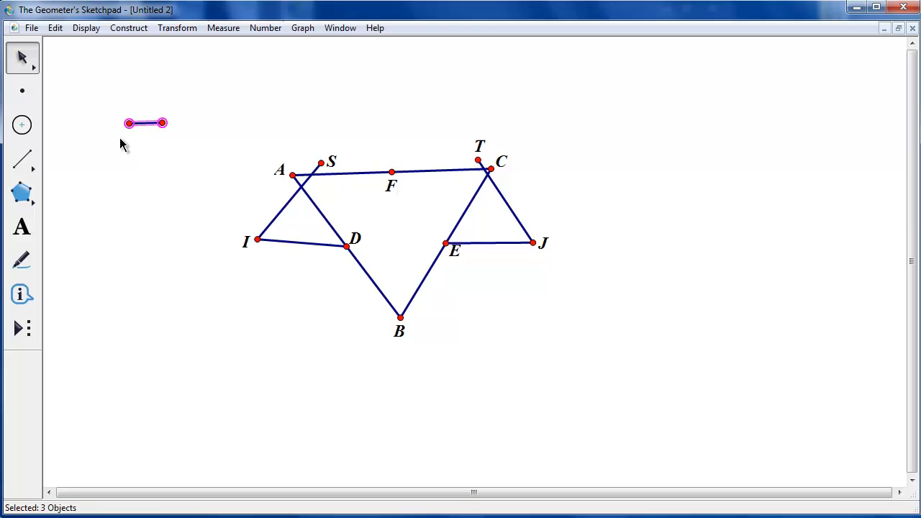
pyautogui.click(87, 29)
pyautogui.click(82, 118)
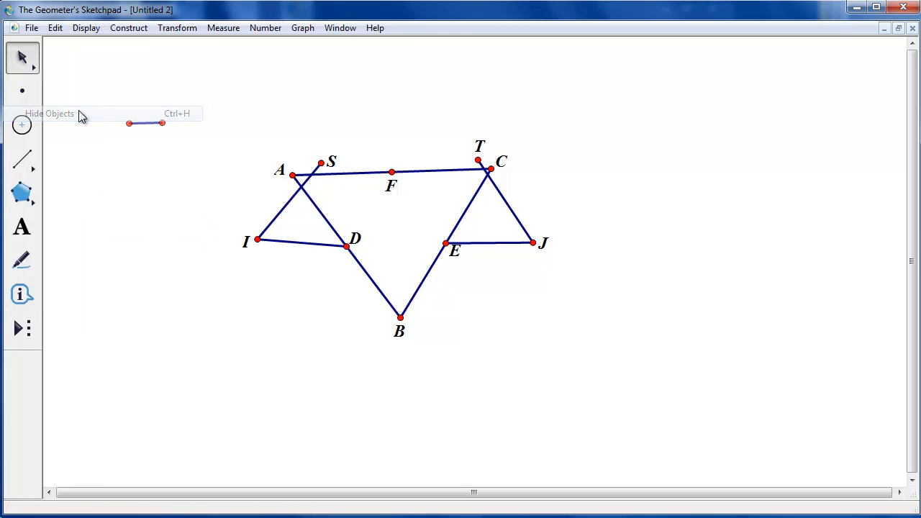
# Nudge point I slightly upward and shift the whole figure toward the middle of the sketch
pyautogui.moveTo(257, 239)
pyautogui.mouseDown()
pyautogui.moveTo(267, 201)
pyautogui.moveTo(328, 156)
pyautogui.moveTo(261, 269)
pyautogui.moveTo(259, 232)
pyautogui.mouseUp()
pyautogui.click(241, 201)
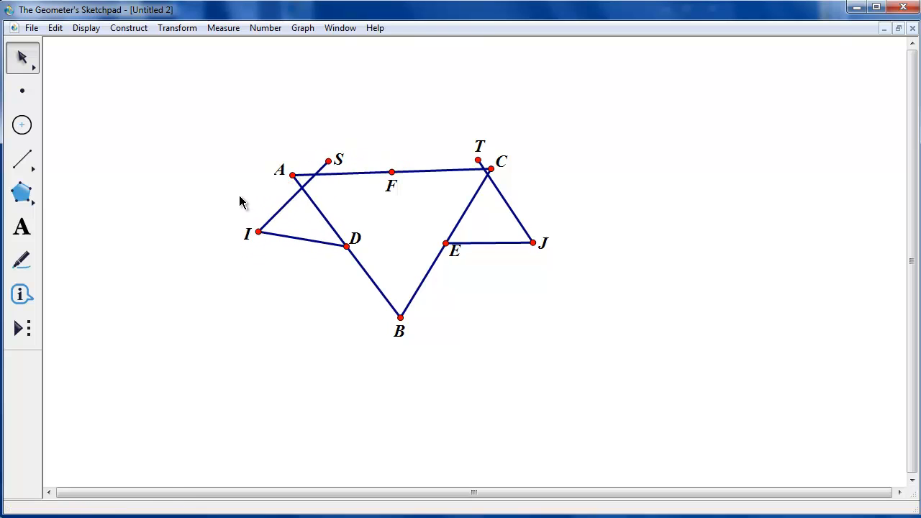
pyautogui.moveTo(705, 103)
pyautogui.mouseDown()
pyautogui.moveTo(208, 290)
pyautogui.moveTo(176, 365)
pyautogui.mouseUp()
pyautogui.moveTo(328, 216); pyautogui.dragTo(462, 238)
pyautogui.click(311, 228)
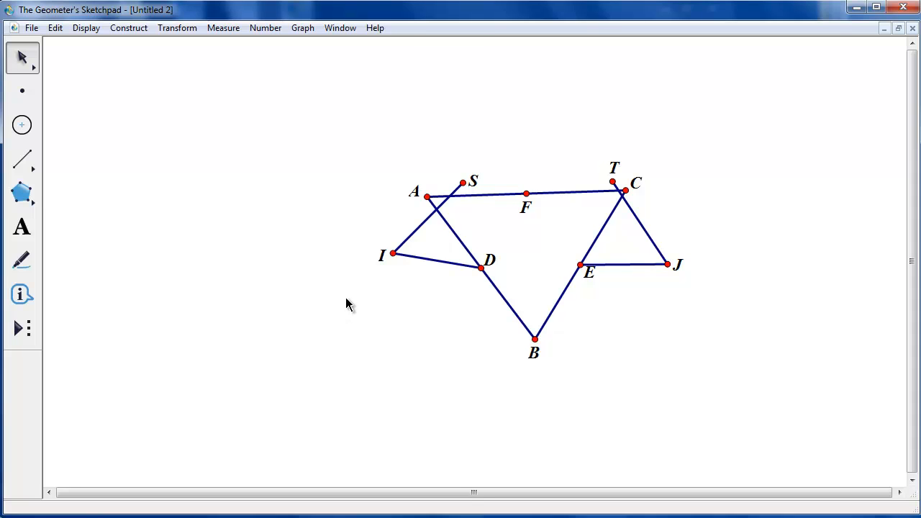
# Create a Movement action button that moves point I to point B
pyautogui.click(393, 254)
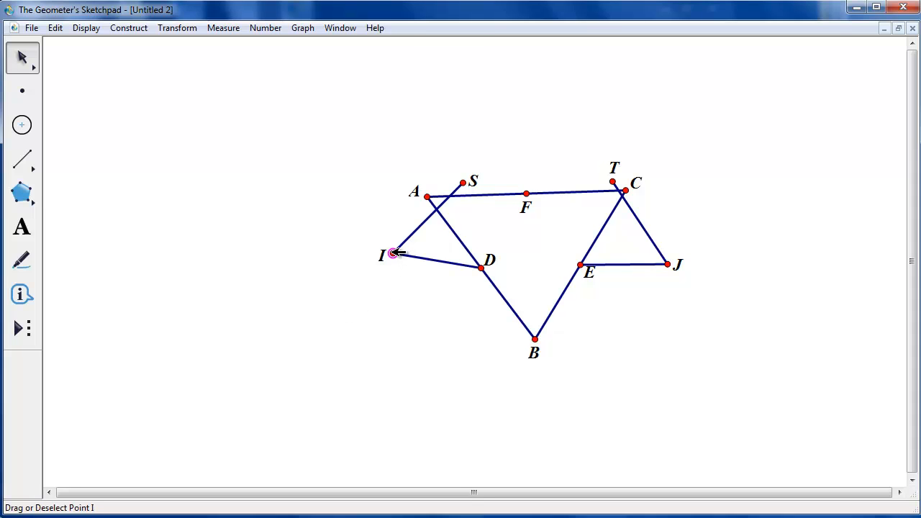
pyautogui.keyDown('shift'); pyautogui.click(535, 339); pyautogui.keyUp('shift')
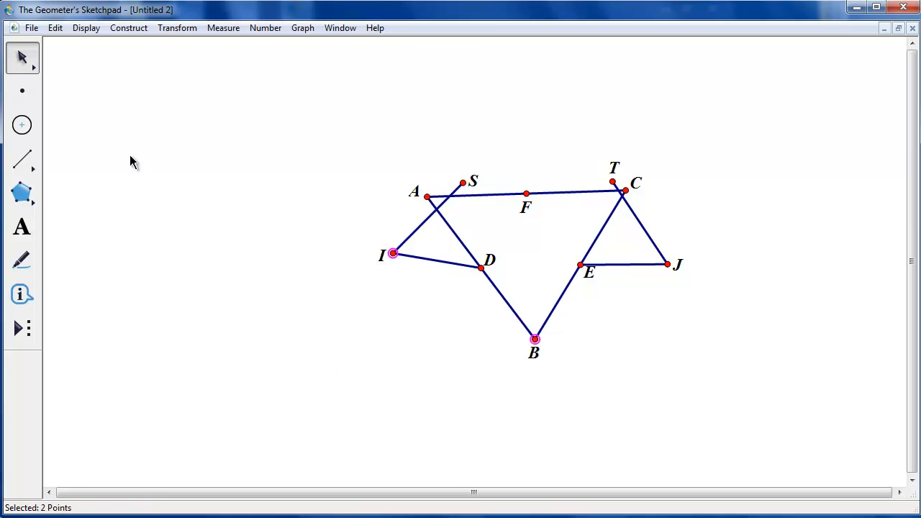
pyautogui.click(55, 28)
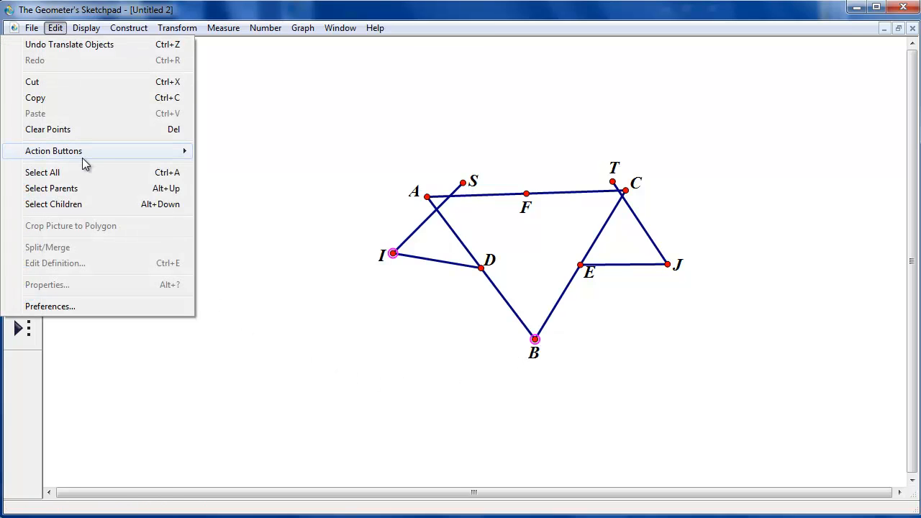
pyautogui.moveTo(83, 154)
pyautogui.click(240, 183)
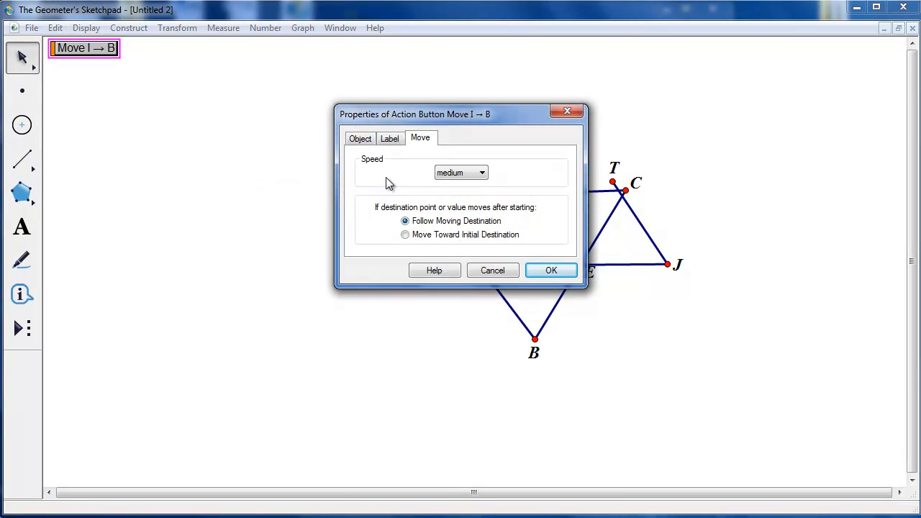
pyautogui.click(552, 271)
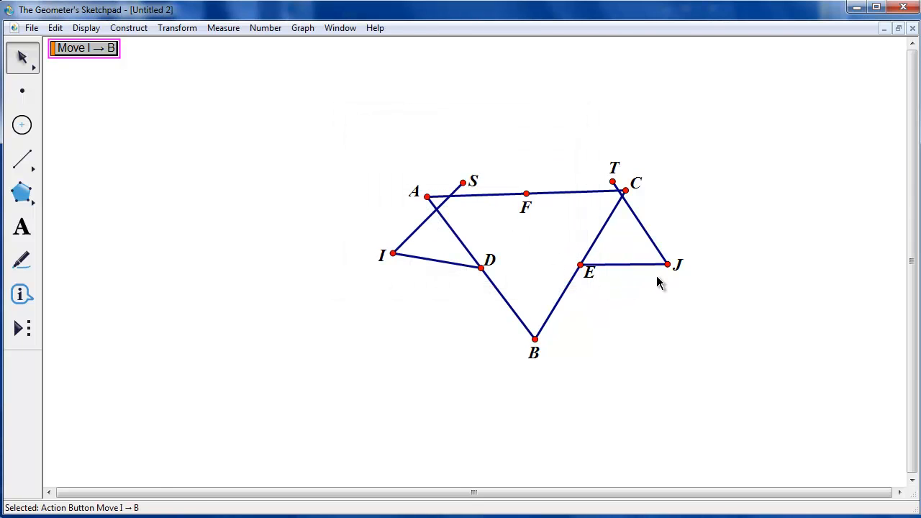
pyautogui.click(440, 141)
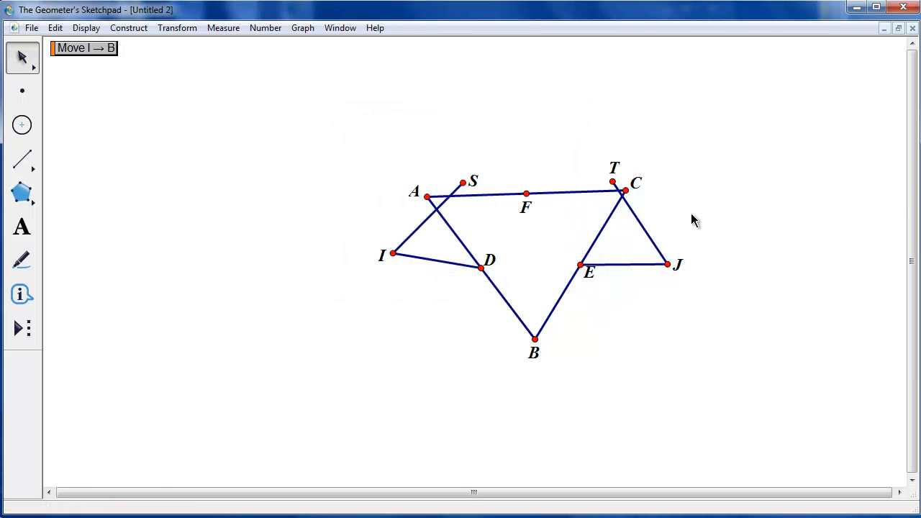
# Create a Movement action button that moves point J to point B
pyautogui.click(668, 266)
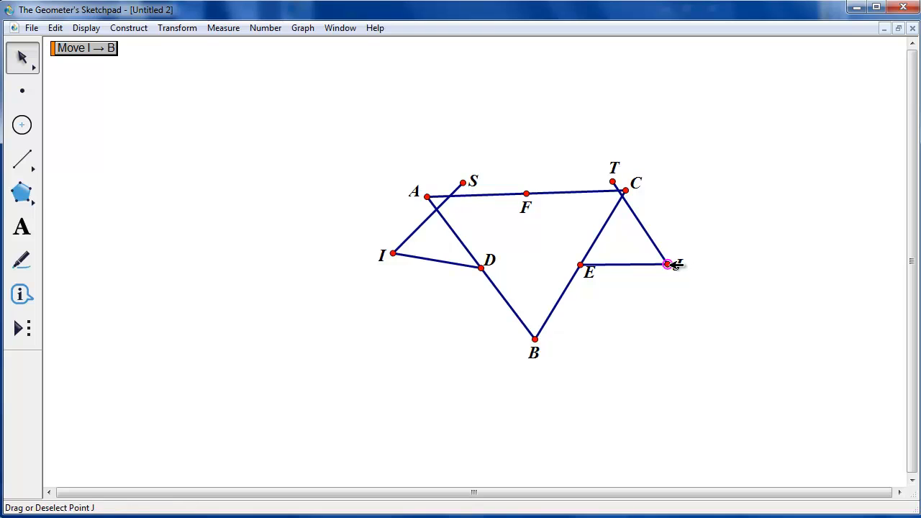
pyautogui.click(535, 340)
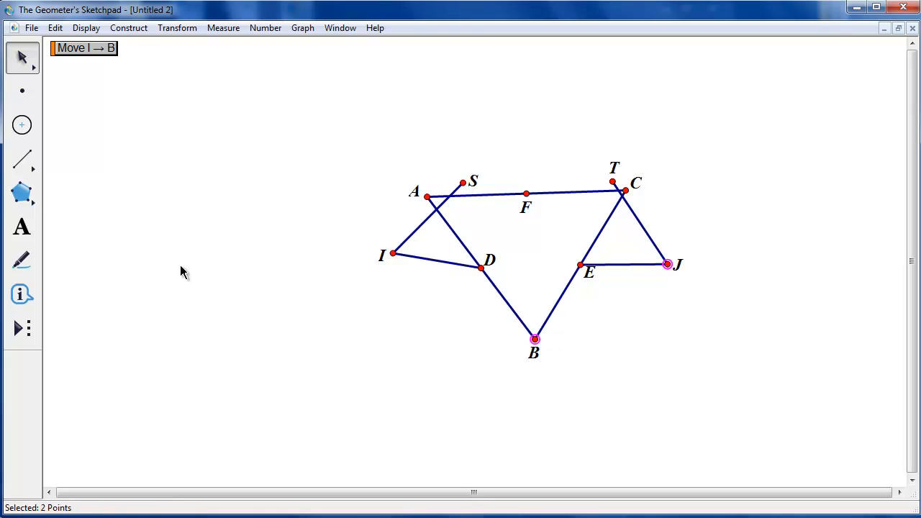
pyautogui.click(56, 28)
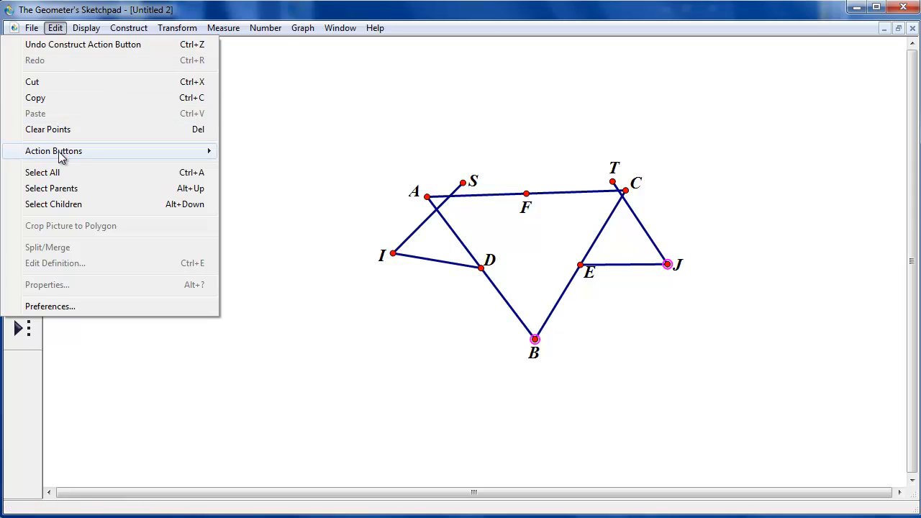
pyautogui.moveTo(72, 153)
pyautogui.click(289, 182)
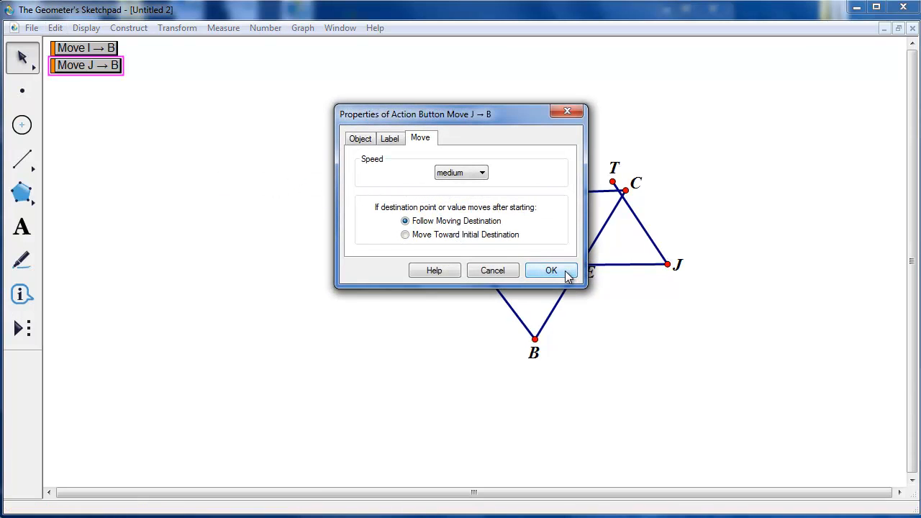
pyautogui.click(551, 270)
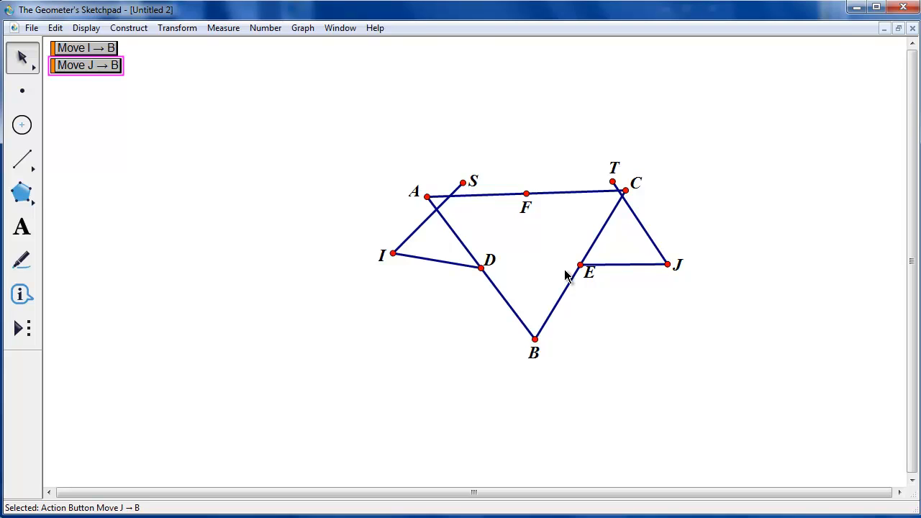
pyautogui.click(124, 119)
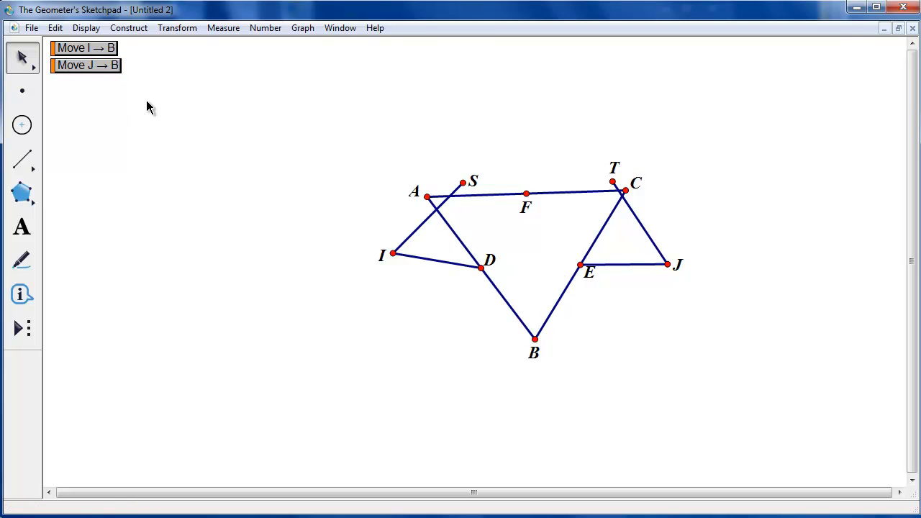
# Combine both movement buttons into a Presentation action button labelled Show Presentation
pyautogui.moveTo(147, 102); pyautogui.dragTo(50, 40)
pyautogui.click(55, 27)
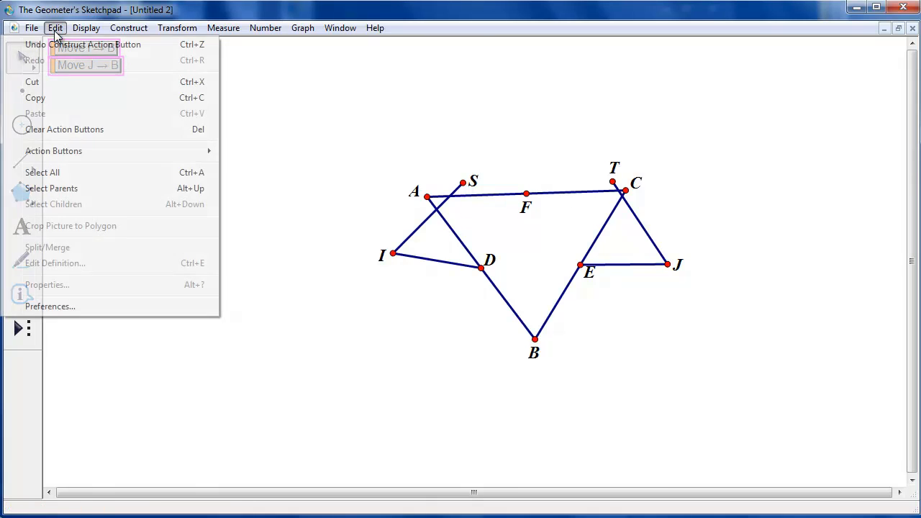
pyautogui.moveTo(65, 152)
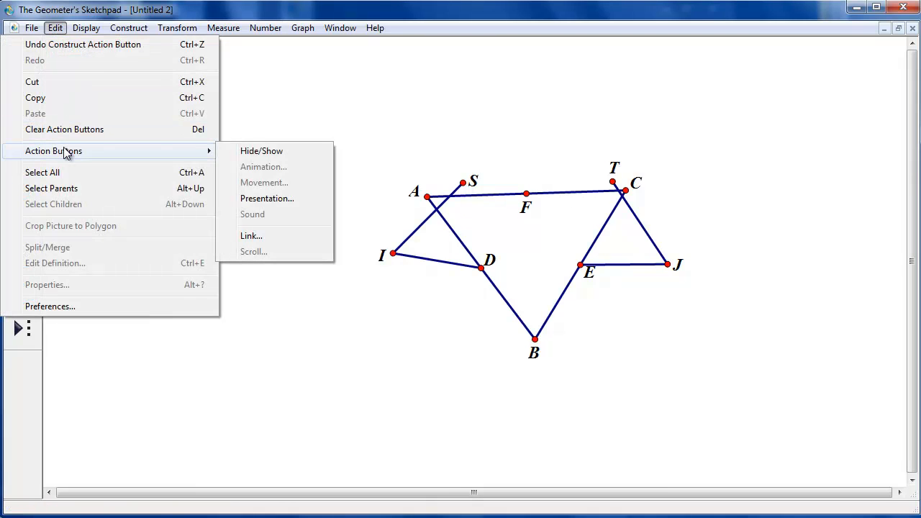
pyautogui.click(285, 198)
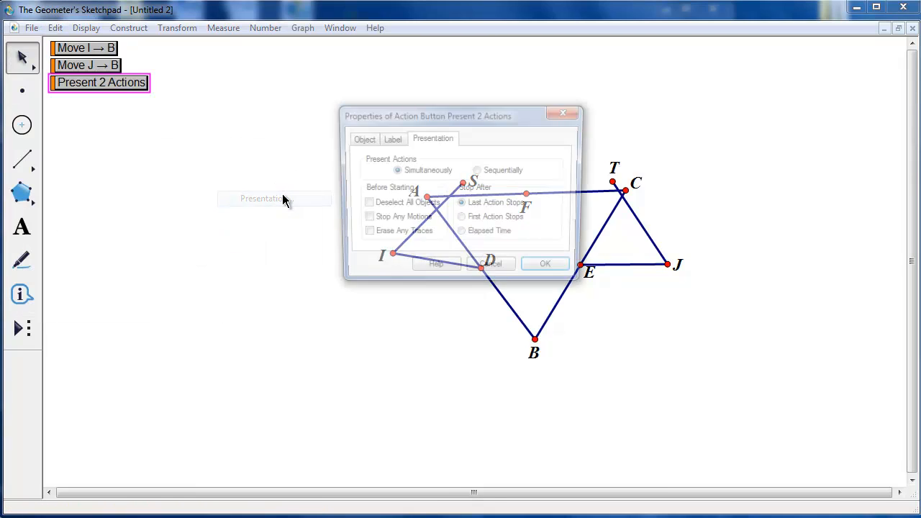
pyautogui.click(389, 141)
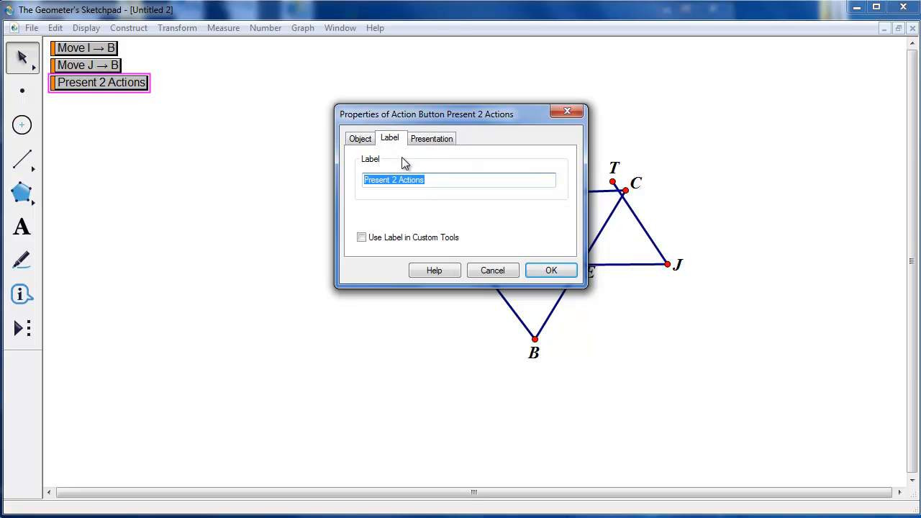
pyautogui.write('Show Pre')
pyautogui.click(550, 272)
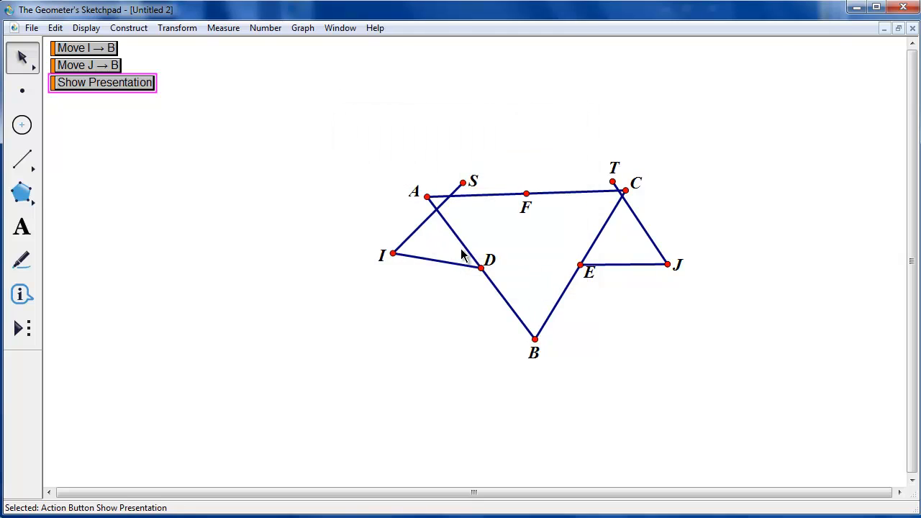
pyautogui.click(227, 171)
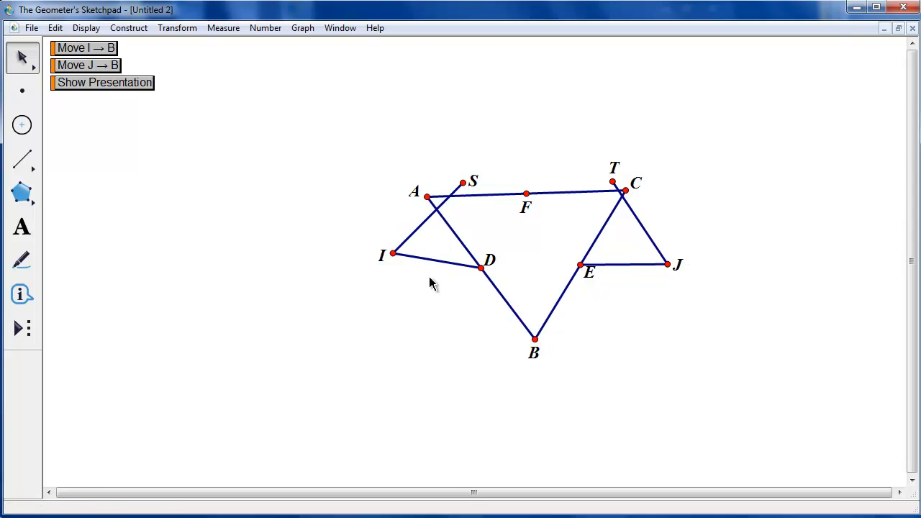
# Create a Movement action button moving point I to point A with speed set to instant
pyautogui.click(393, 253)
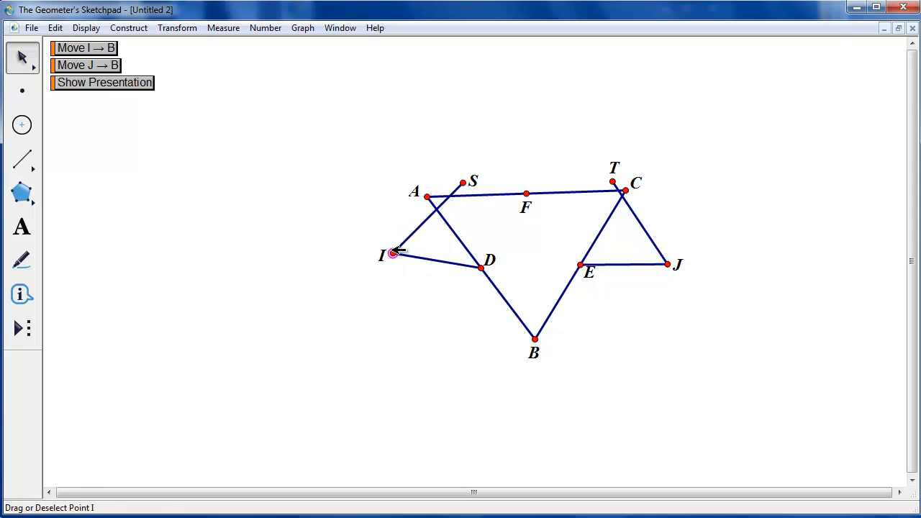
pyautogui.click(428, 197)
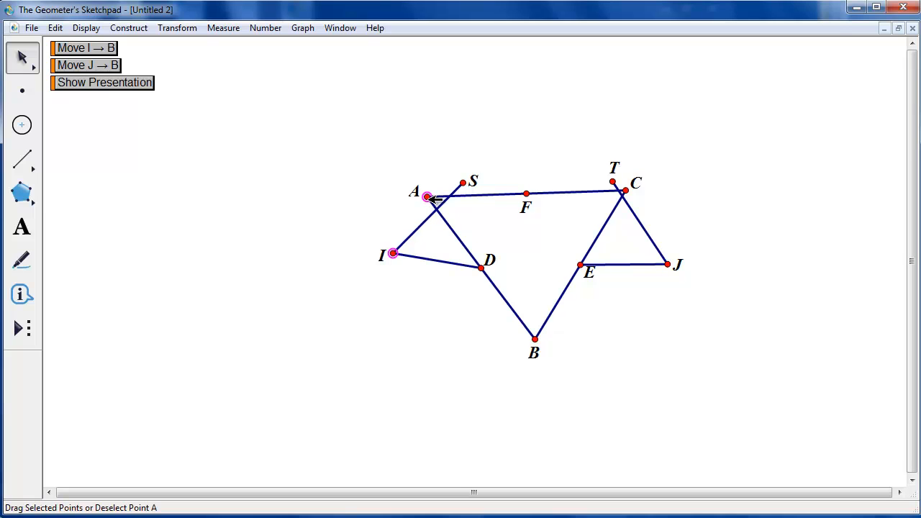
pyautogui.click(56, 28)
pyautogui.moveTo(82, 148)
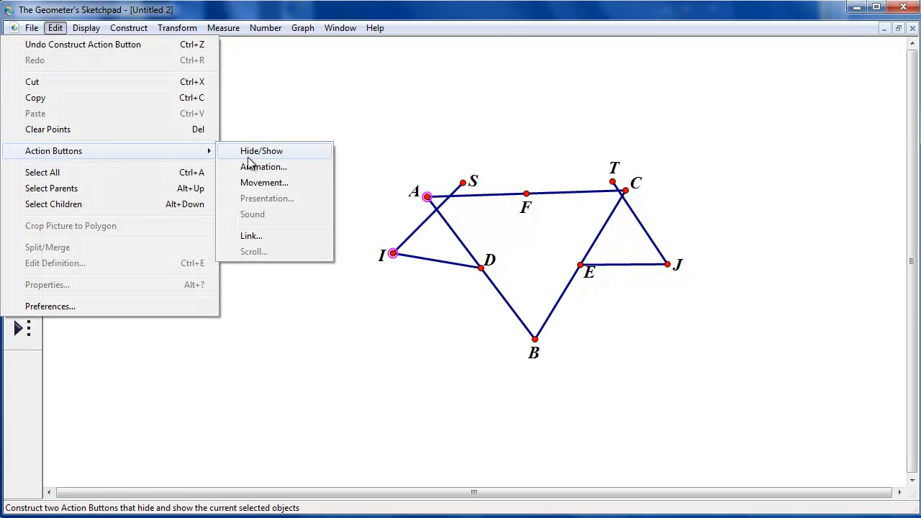
pyautogui.click(263, 183)
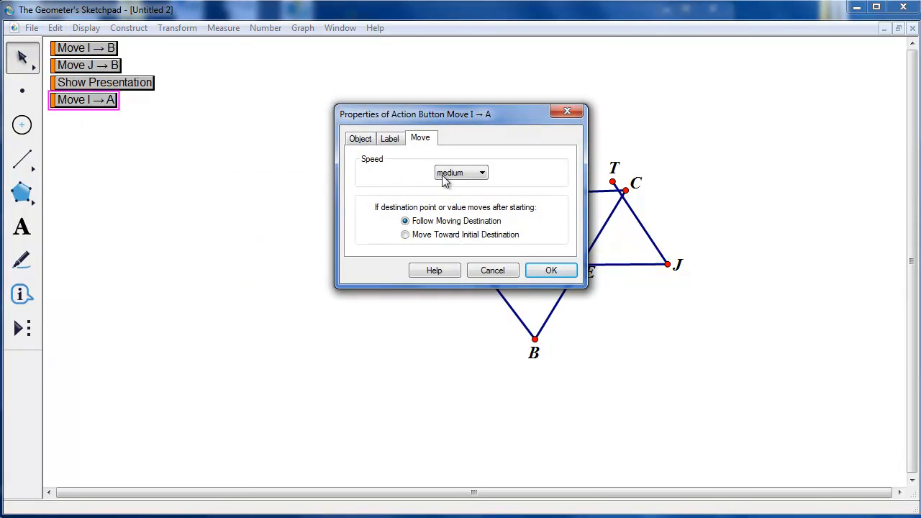
pyautogui.click(484, 174)
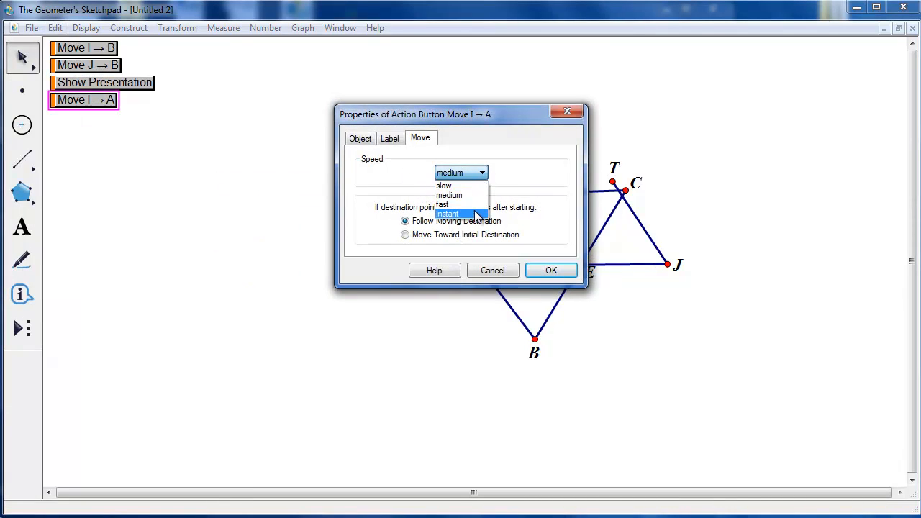
pyautogui.click(478, 214)
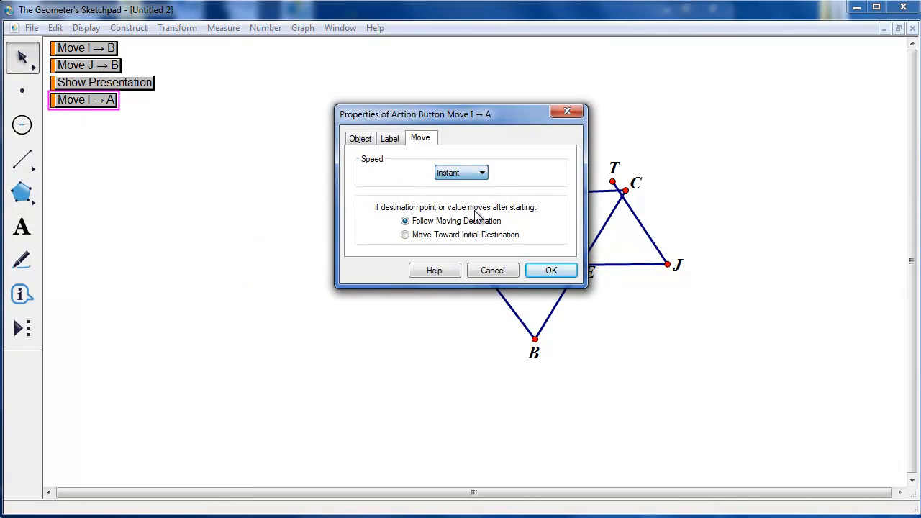
pyautogui.click(551, 272)
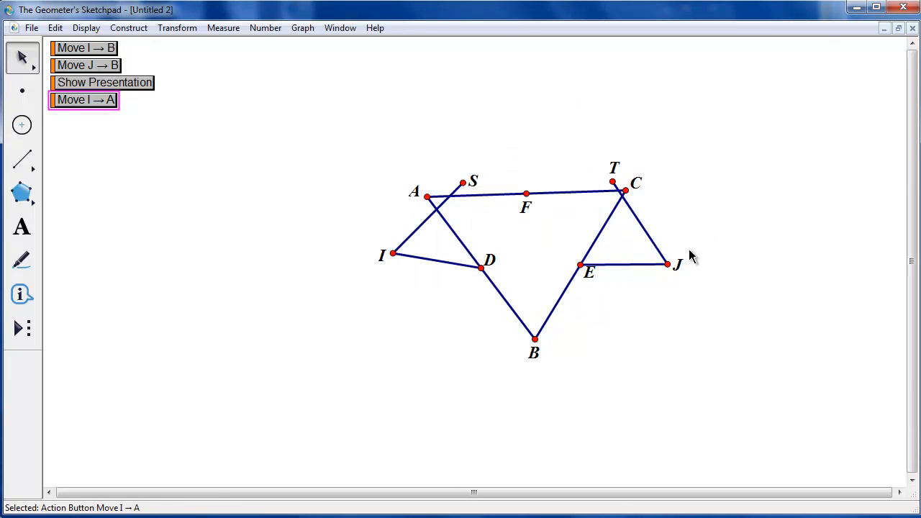
pyautogui.click(668, 264)
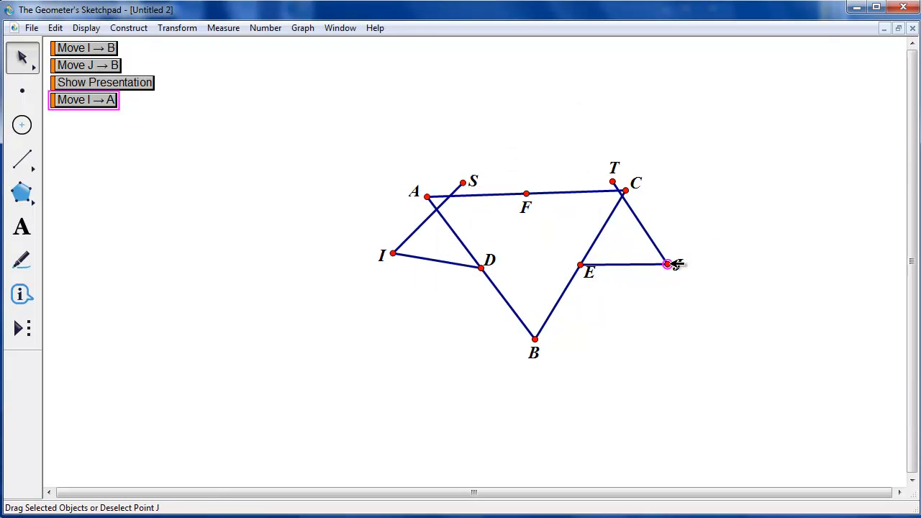
pyautogui.click(625, 190)
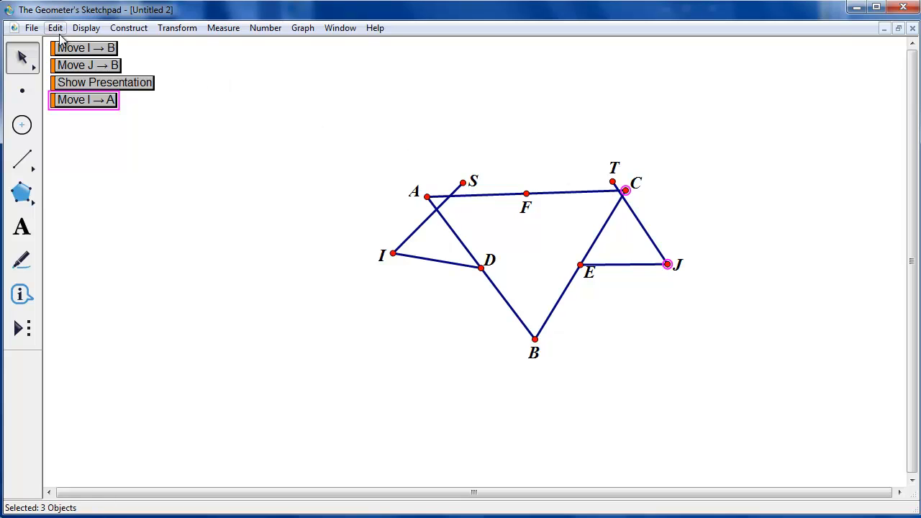
pyautogui.click(312, 95)
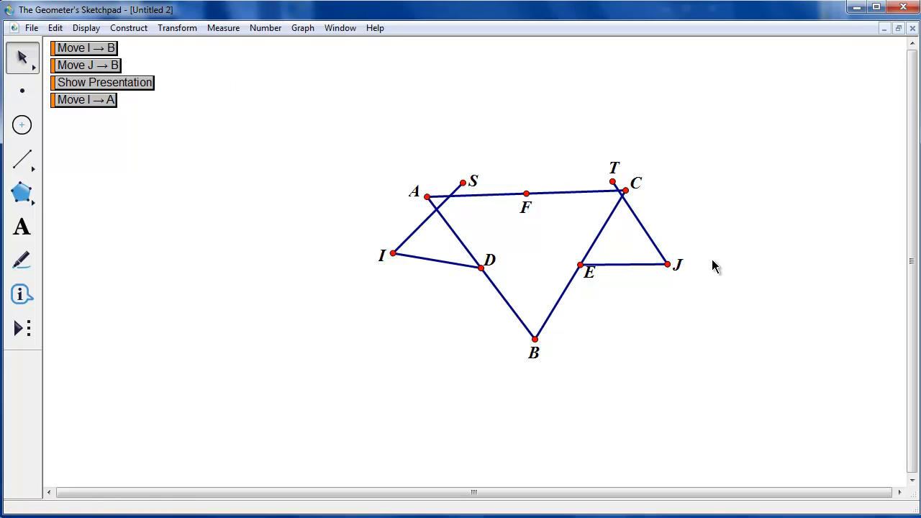
# Create a Movement action button moving point J to point C with speed set to instant
pyautogui.click(670, 264)
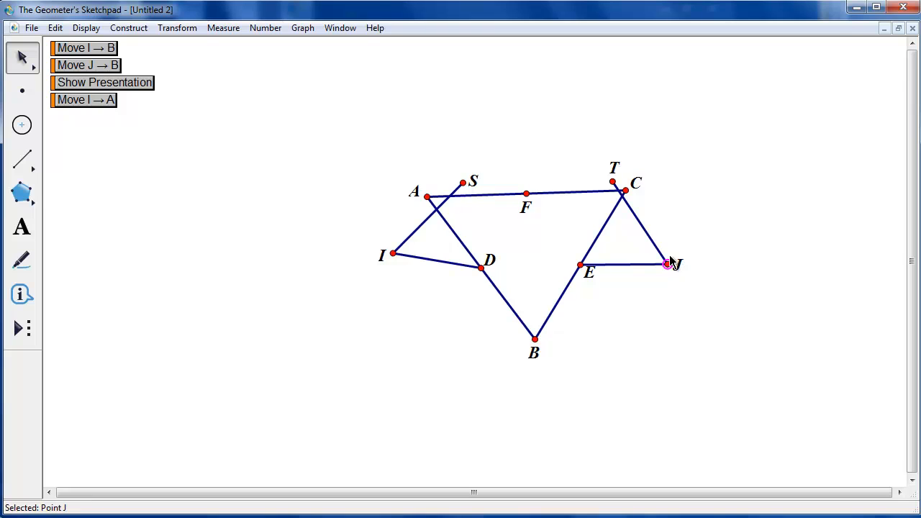
pyautogui.click(626, 191)
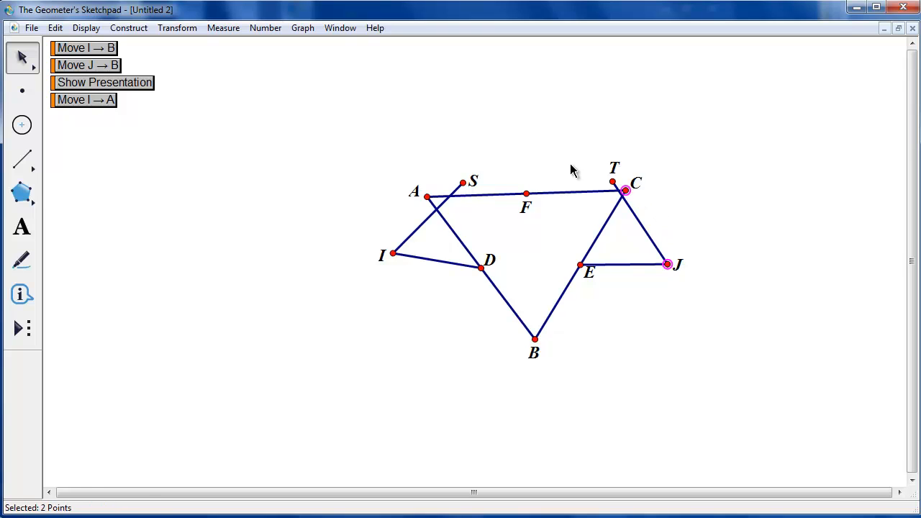
pyautogui.click(61, 29)
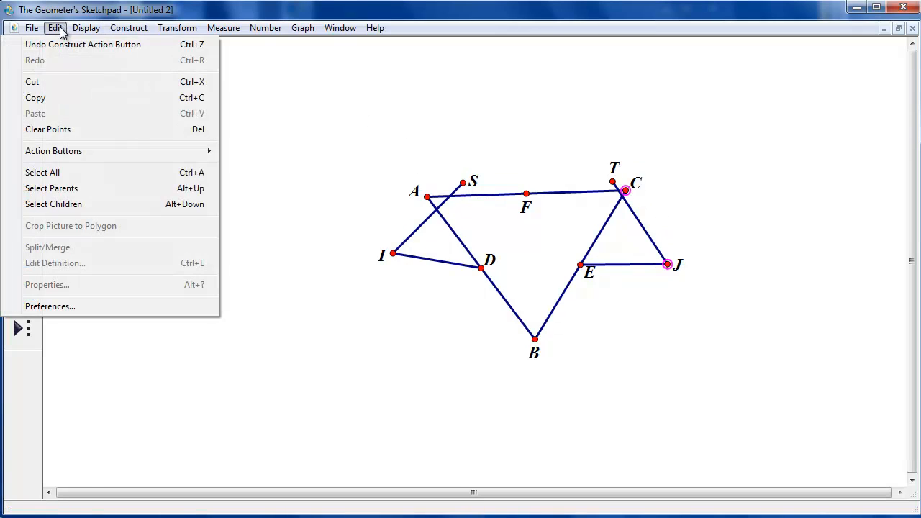
pyautogui.moveTo(65, 153)
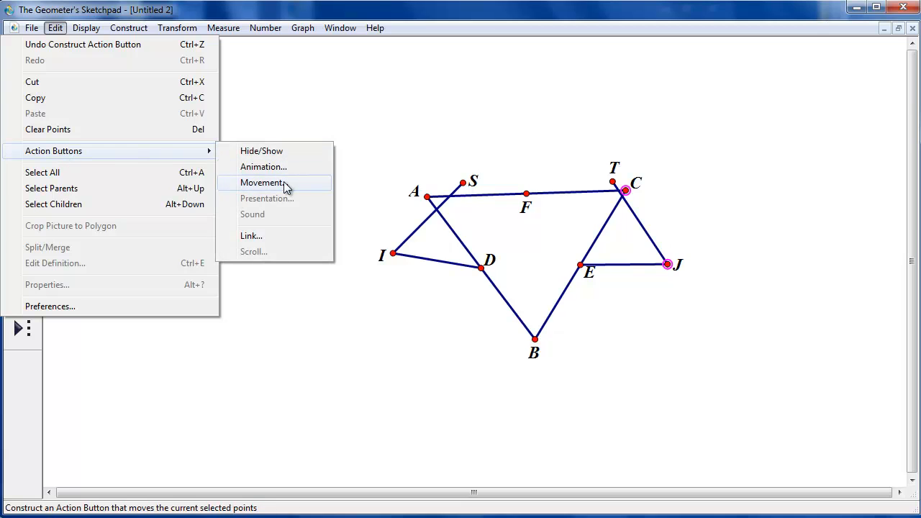
pyautogui.click(283, 182)
pyautogui.click(458, 174)
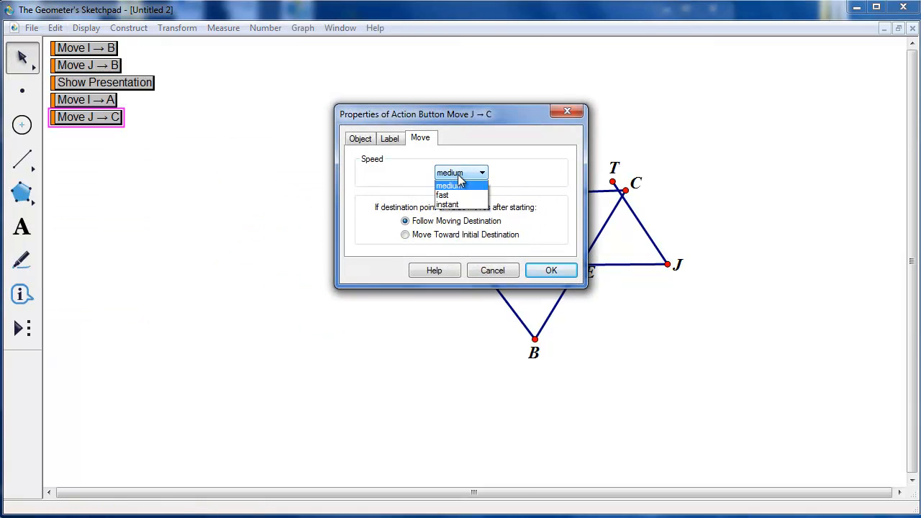
pyautogui.click(461, 215)
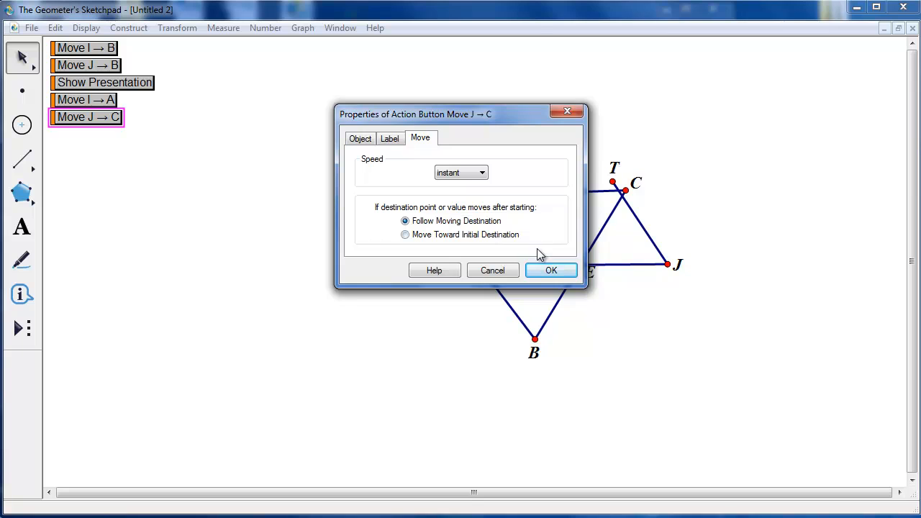
pyautogui.click(551, 270)
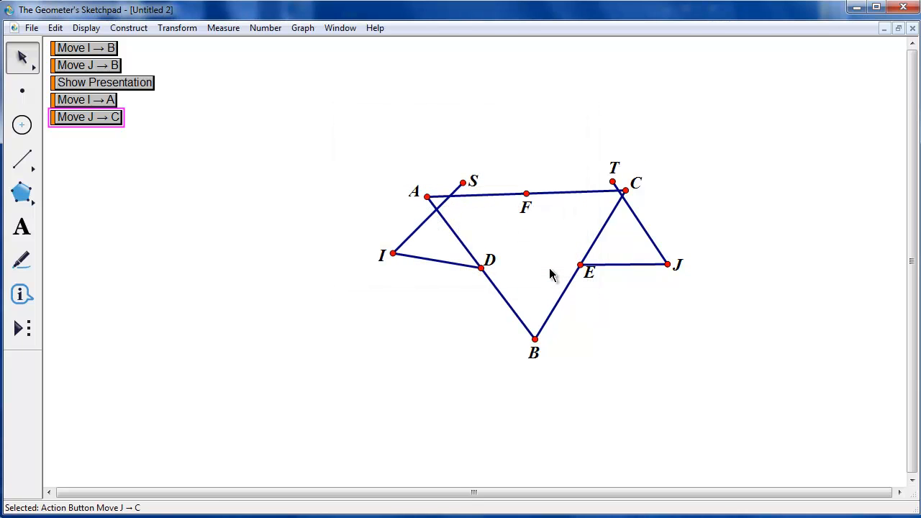
# Combine the Move I → A and Move J → C buttons into a Presentation action button labelled Reset
pyautogui.moveTo(121, 141); pyautogui.dragTo(75, 107)
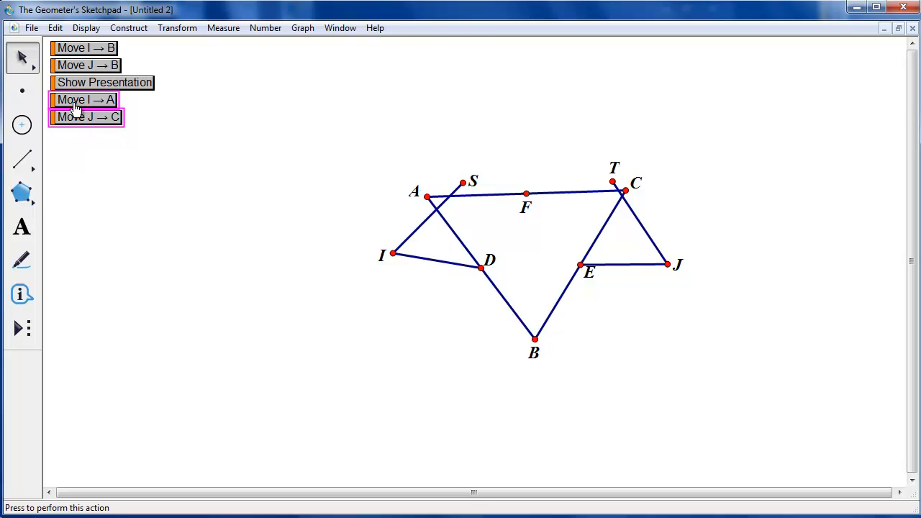
pyautogui.click(54, 27)
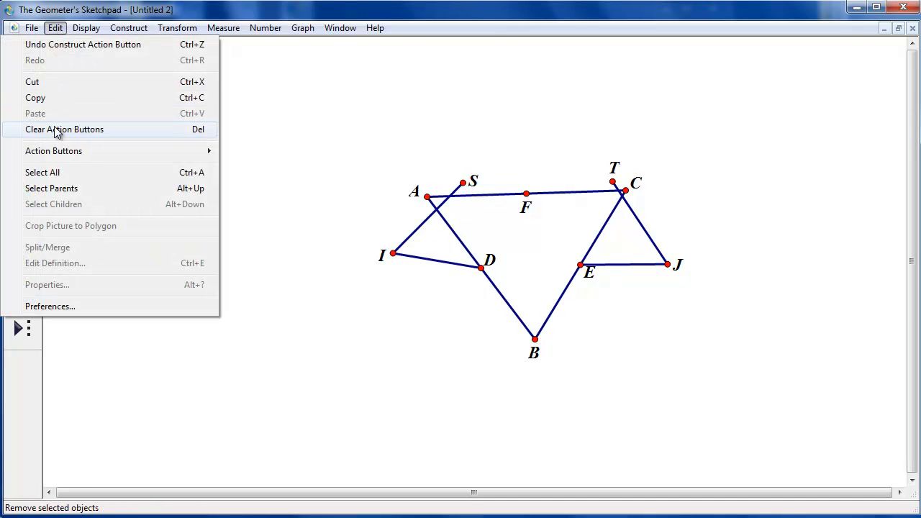
pyautogui.moveTo(173, 151)
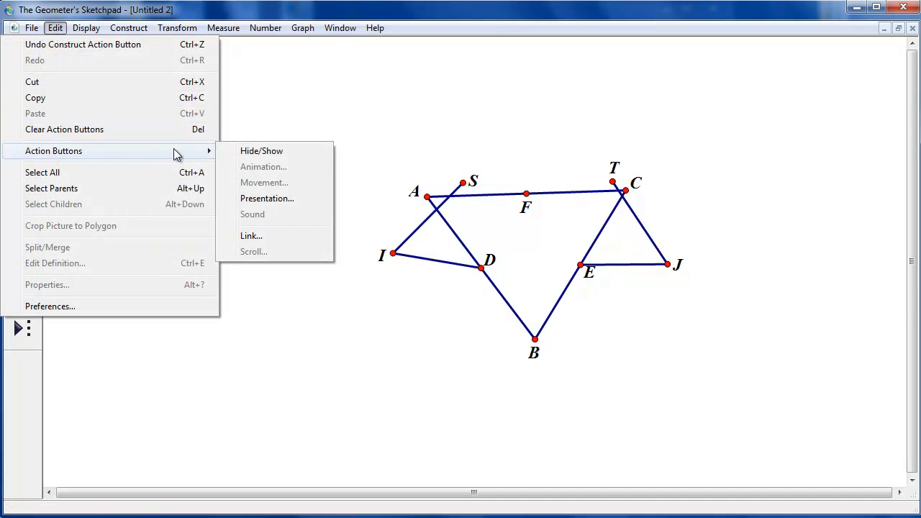
pyautogui.click(264, 199)
pyautogui.click(400, 142)
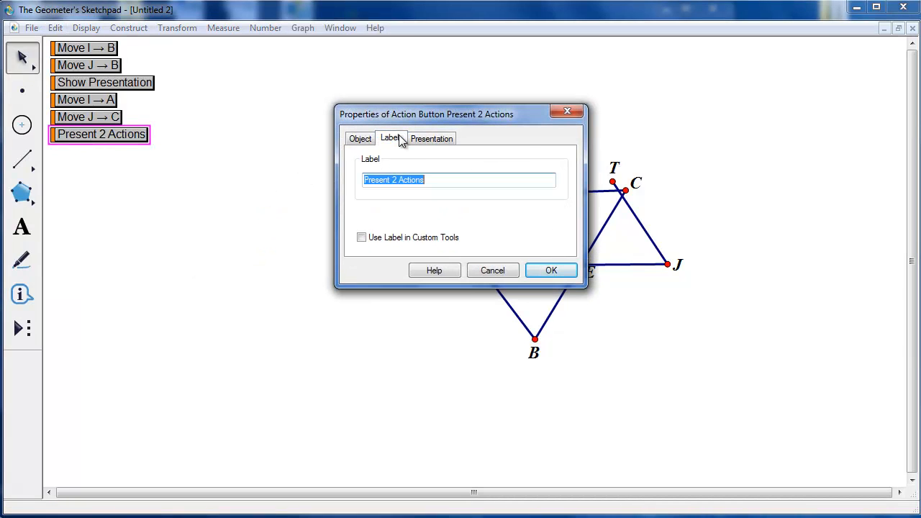
pyautogui.write('Reset')
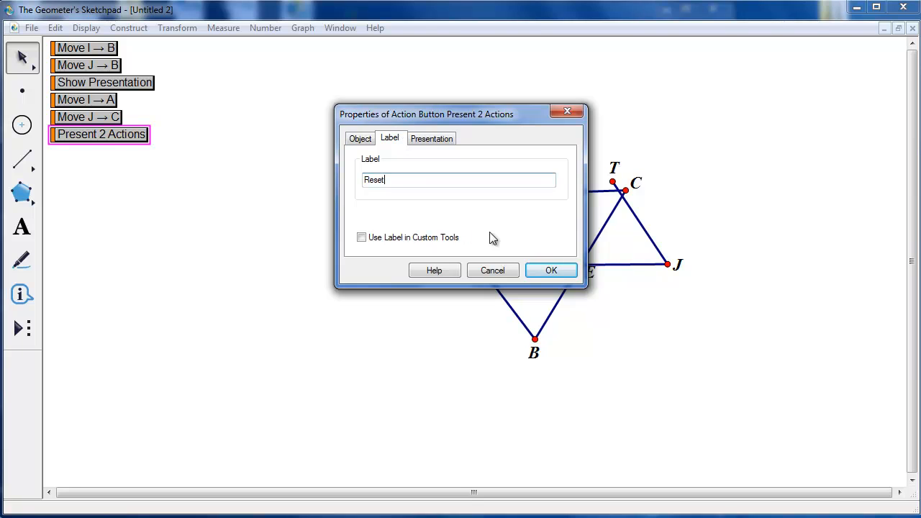
pyautogui.click(558, 268)
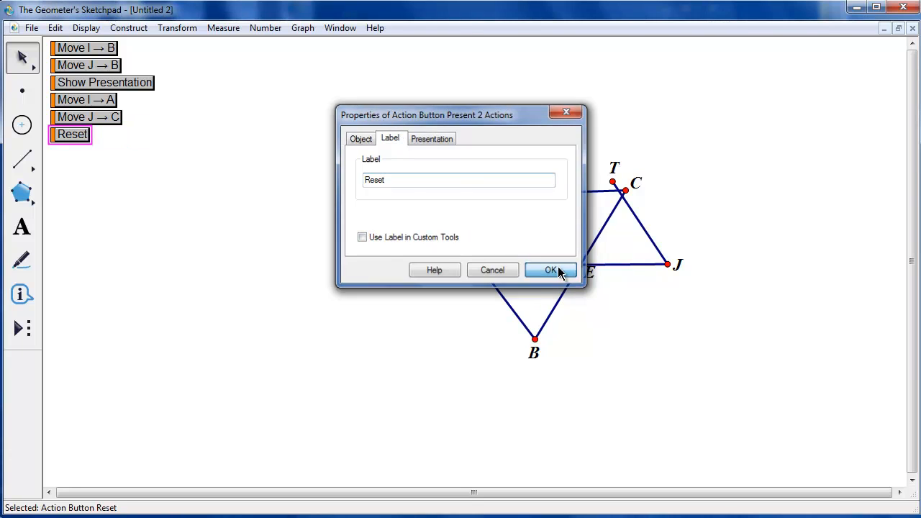
pyautogui.click(282, 228)
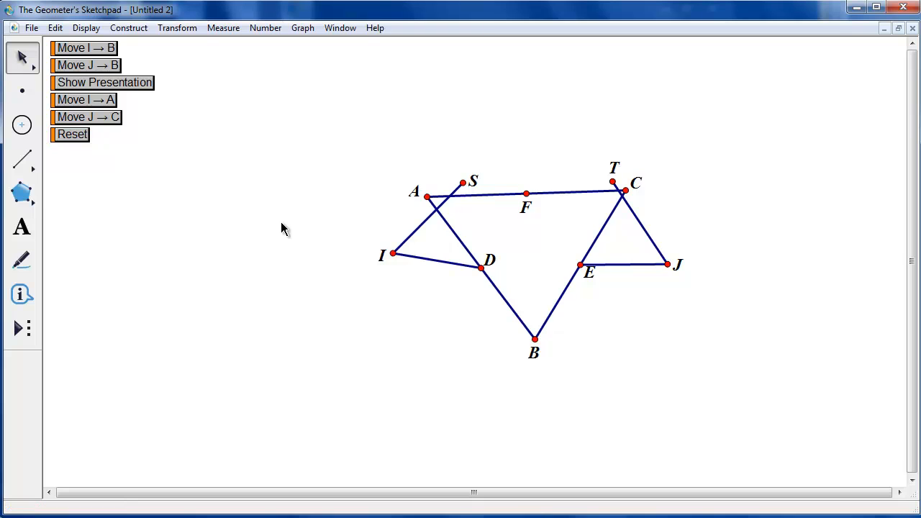
# Test the Show Presentation and Reset buttons by running each of them twice
pyautogui.click(146, 93)
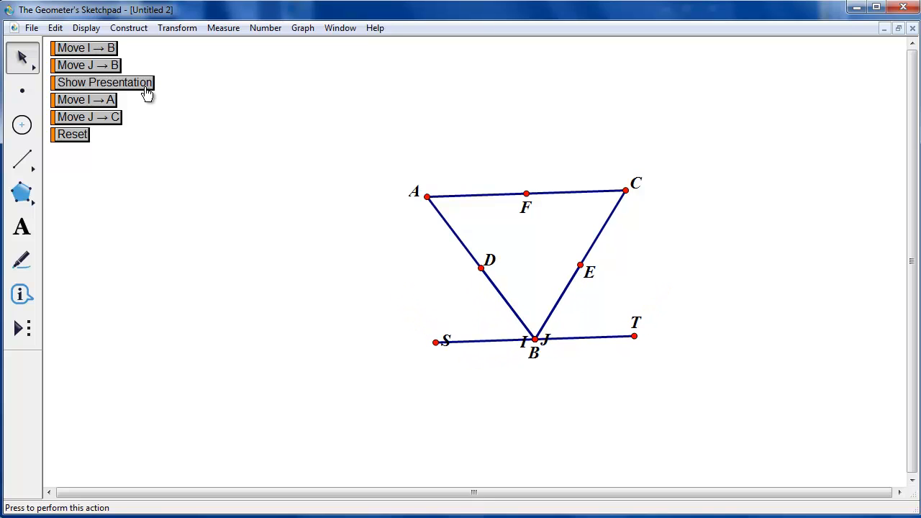
pyautogui.click(82, 137)
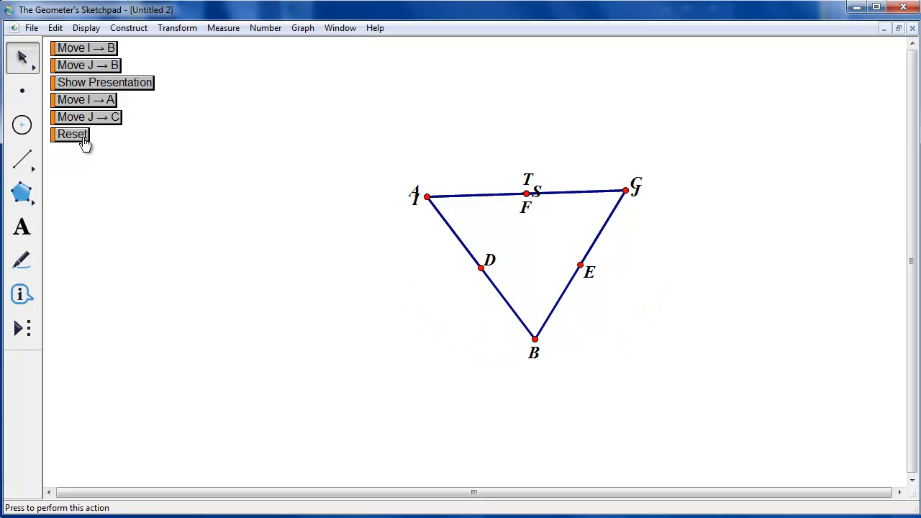
pyautogui.click(146, 86)
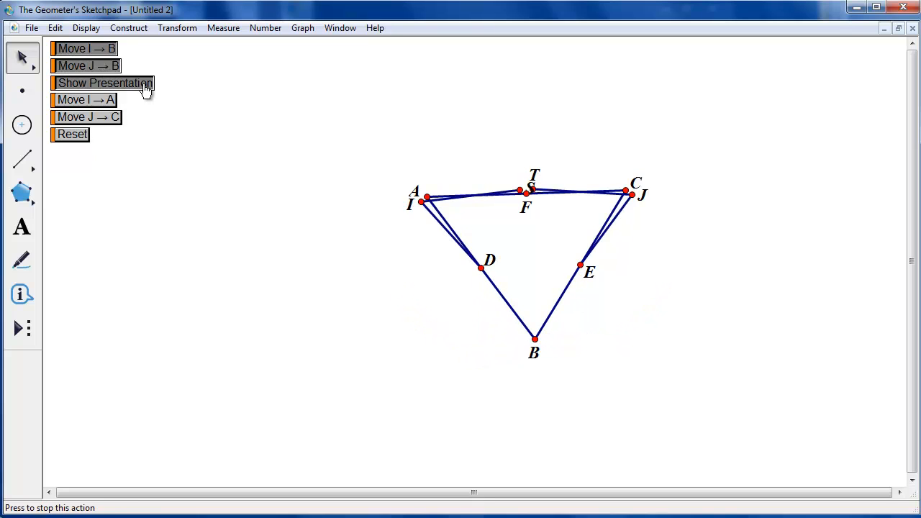
pyautogui.click(85, 142)
pyautogui.click(143, 88)
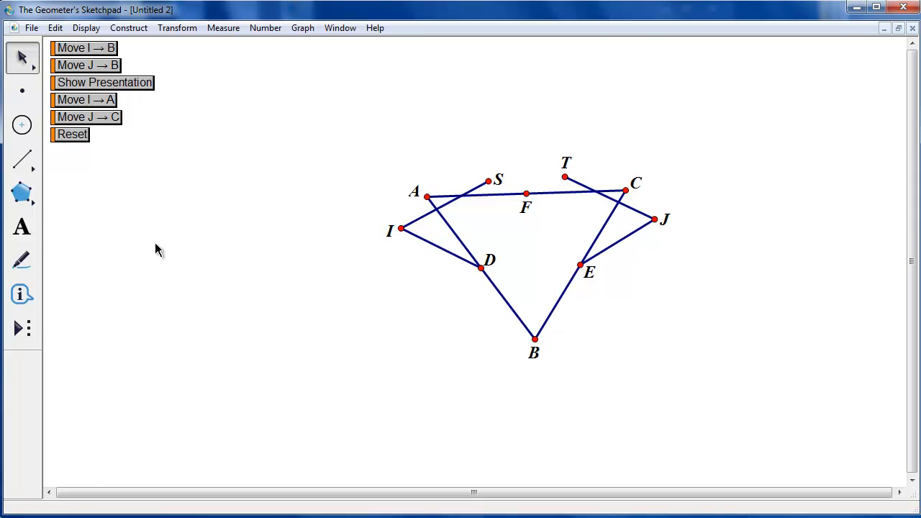
# Mark the angles at I, A, B, J and C with the Marker tool
pyautogui.click(22, 261)
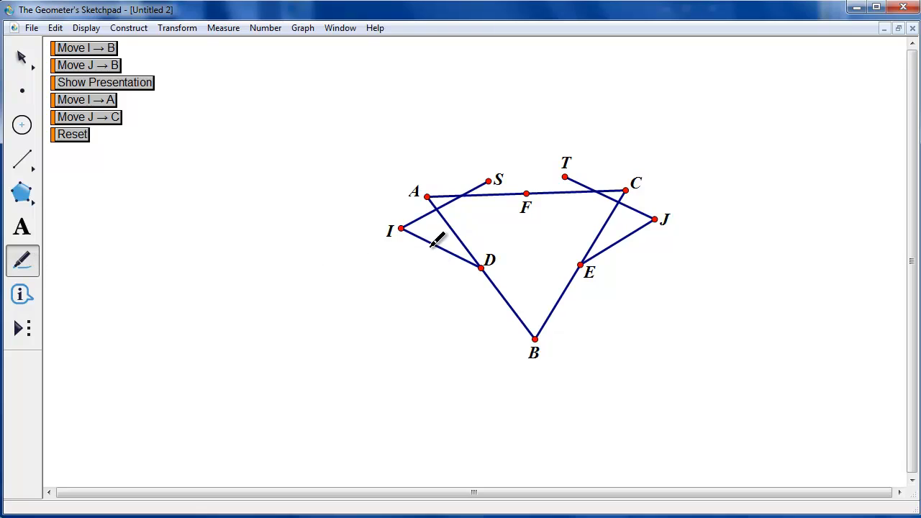
pyautogui.moveTo(401, 229); pyautogui.dragTo(412, 230)
pyautogui.moveTo(430, 199); pyautogui.dragTo(458, 205)
pyautogui.moveTo(537, 341); pyautogui.dragTo(539, 321)
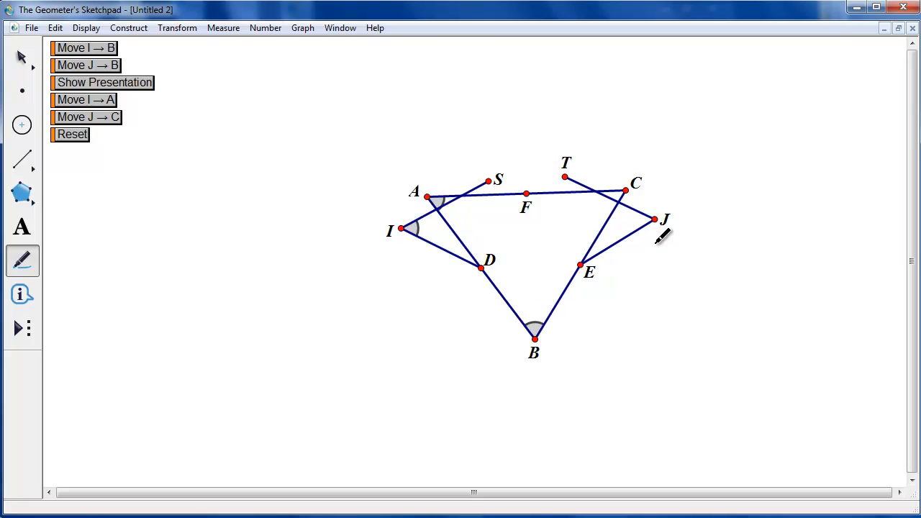
pyautogui.moveTo(657, 222); pyautogui.dragTo(630, 231)
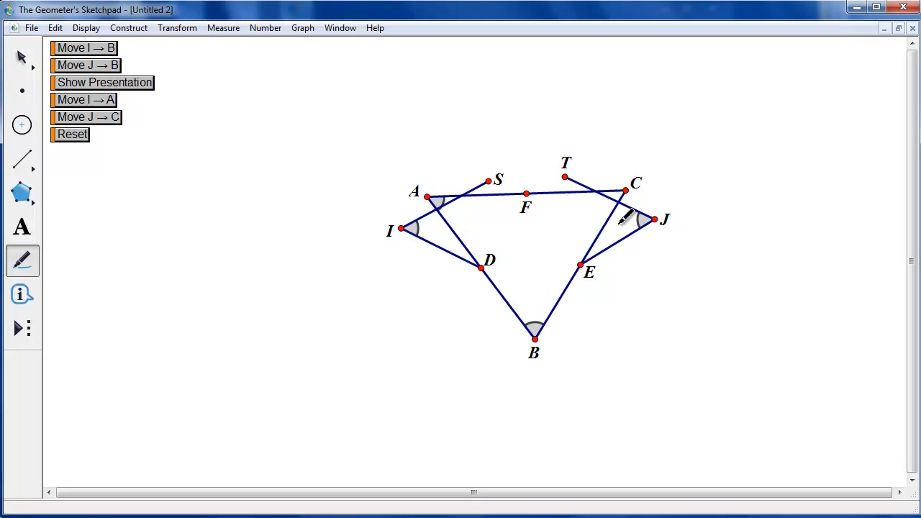
pyautogui.moveTo(626, 192); pyautogui.dragTo(612, 204)
# Colour the angle markers at I and A red
pyautogui.click(20, 59)
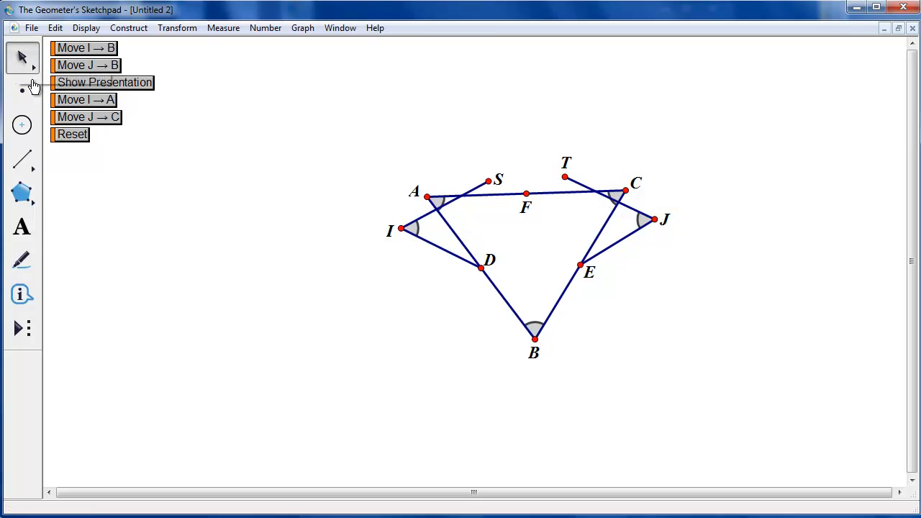
pyautogui.click(415, 229)
pyautogui.click(446, 203)
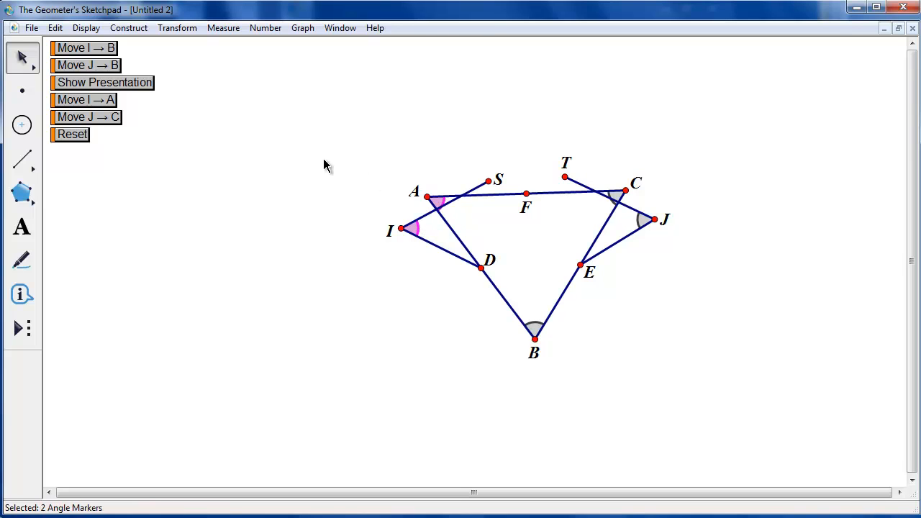
pyautogui.click(90, 32)
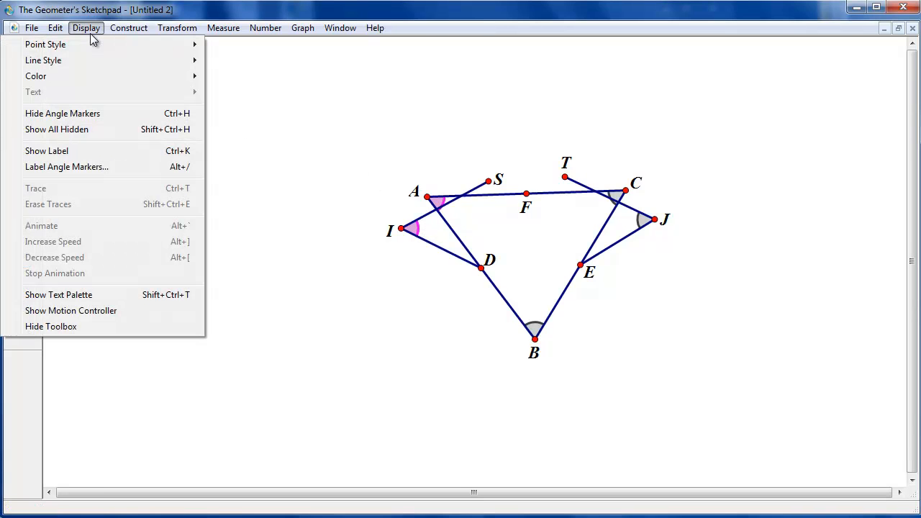
pyautogui.moveTo(99, 77)
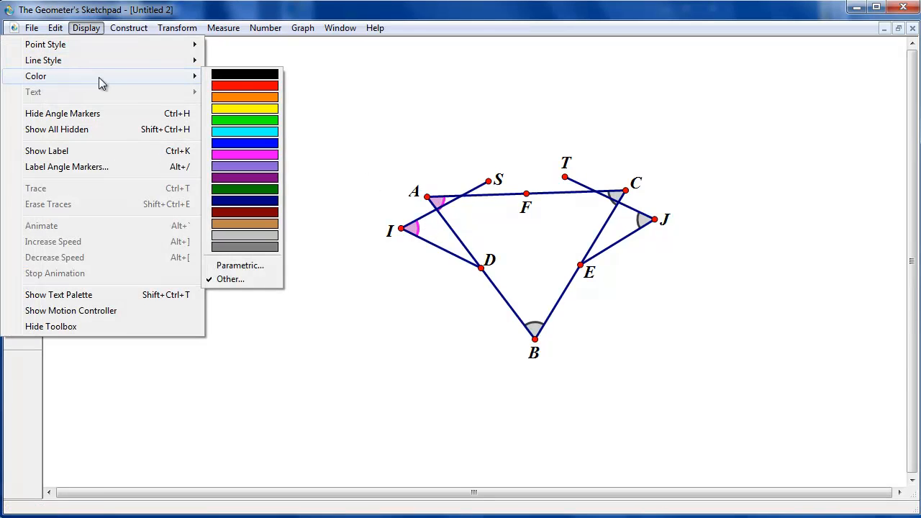
pyautogui.click(235, 87)
pyautogui.click(701, 182)
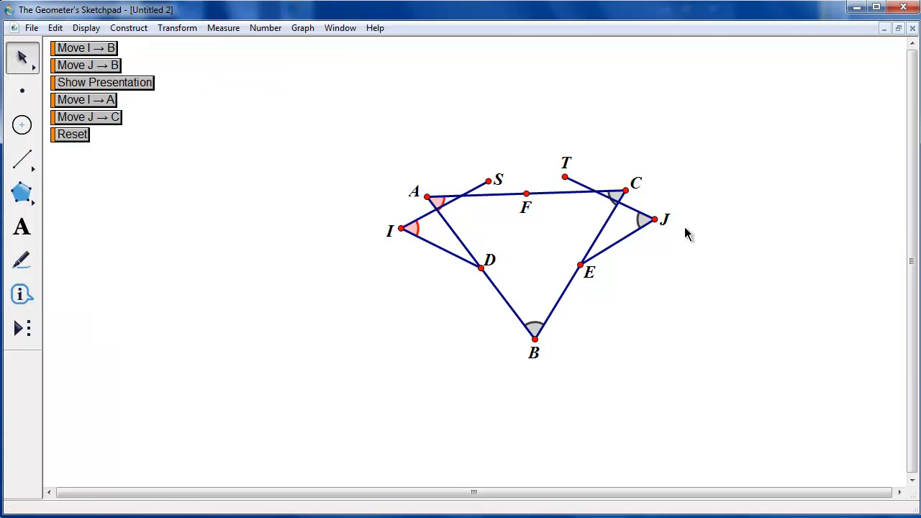
# Colour the angle markers at J and C green and run the Show Presentation button
pyautogui.click(642, 221)
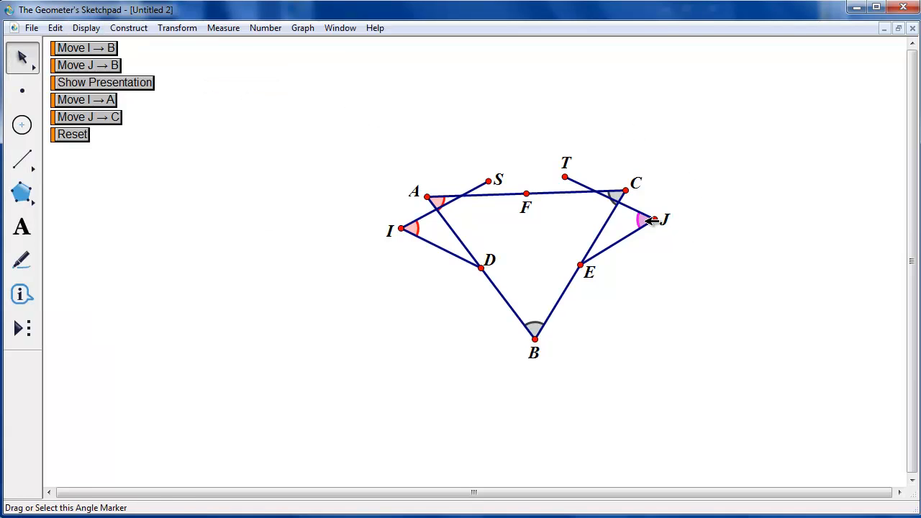
pyautogui.click(617, 195)
pyautogui.click(84, 28)
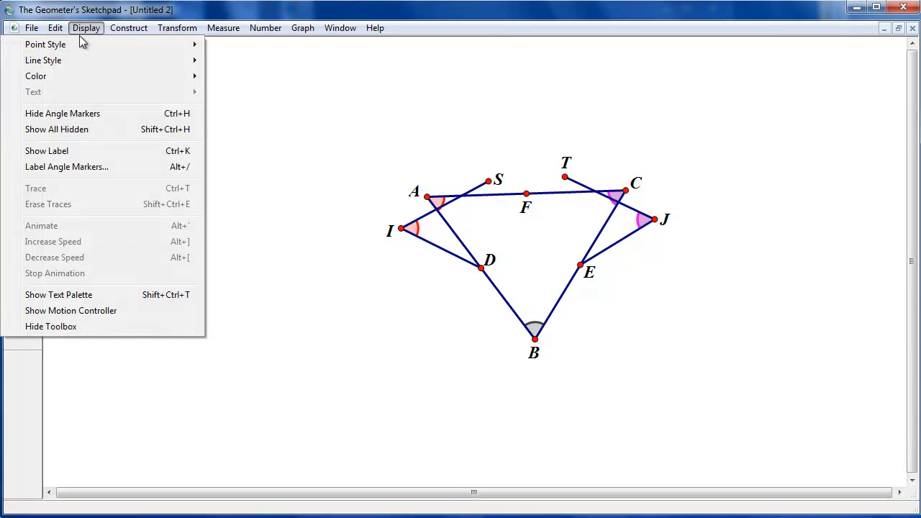
pyautogui.moveTo(74, 76)
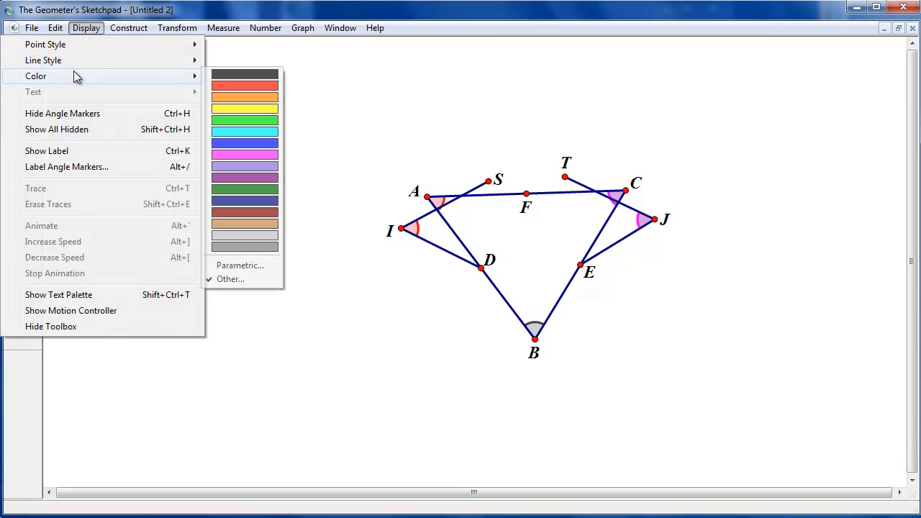
pyautogui.click(244, 120)
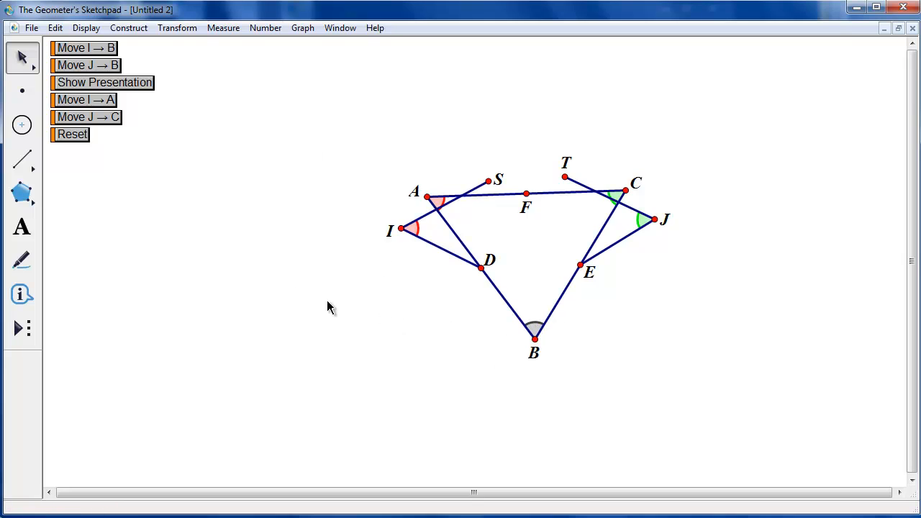
pyautogui.click(144, 83)
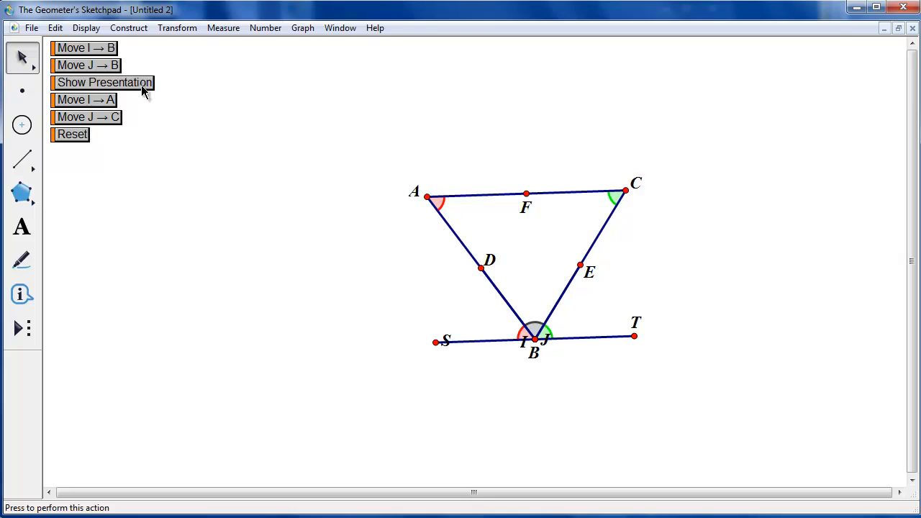
# Run the Reset button and then the Show Presentation button
pyautogui.click(77, 136)
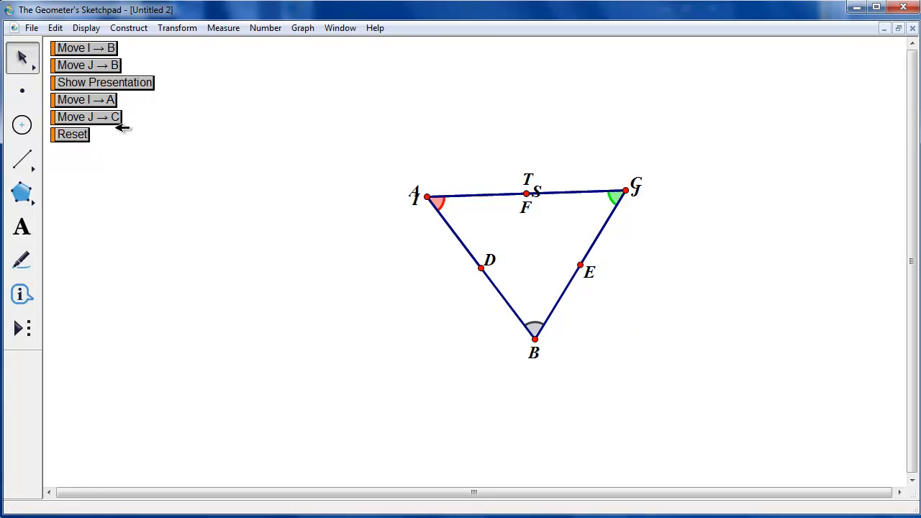
pyautogui.click(139, 87)
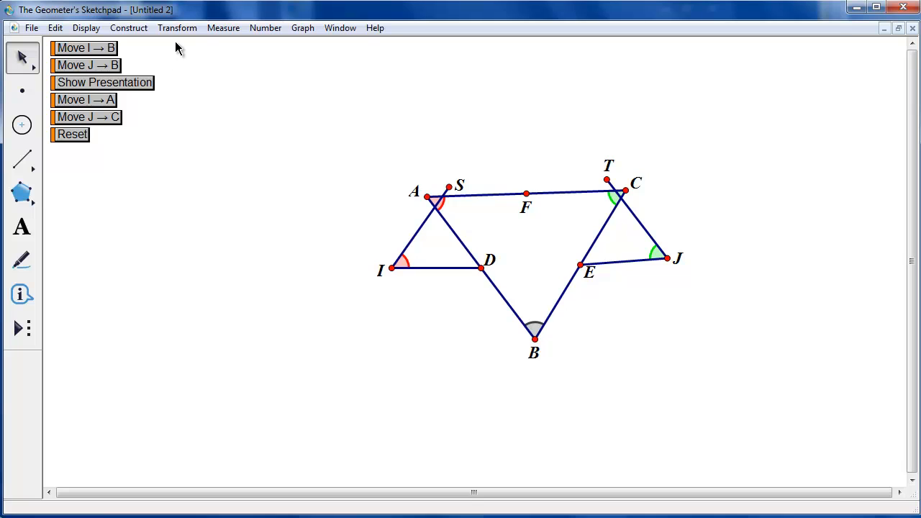
# Delete the Move I → B, Move J → B, Move I → A and Move J → C action buttons
pyautogui.moveTo(175, 41); pyautogui.dragTo(92, 73)
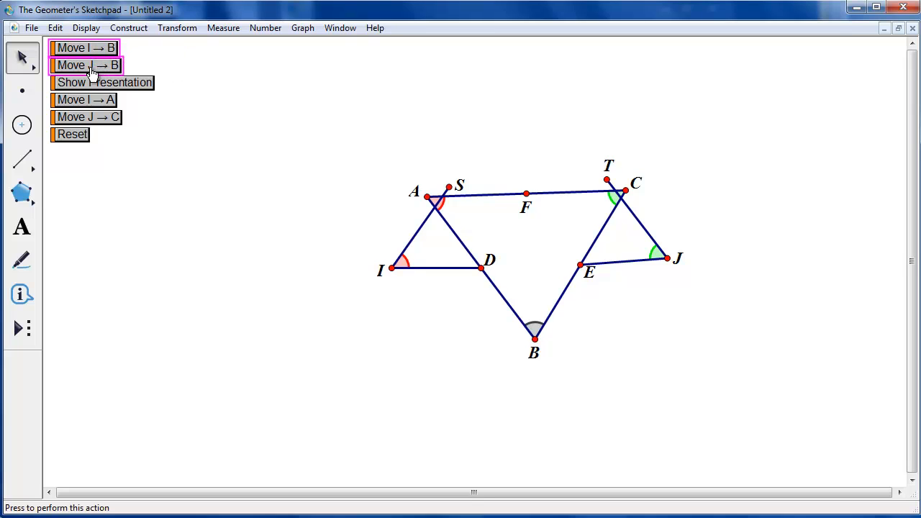
pyautogui.press('Delete')
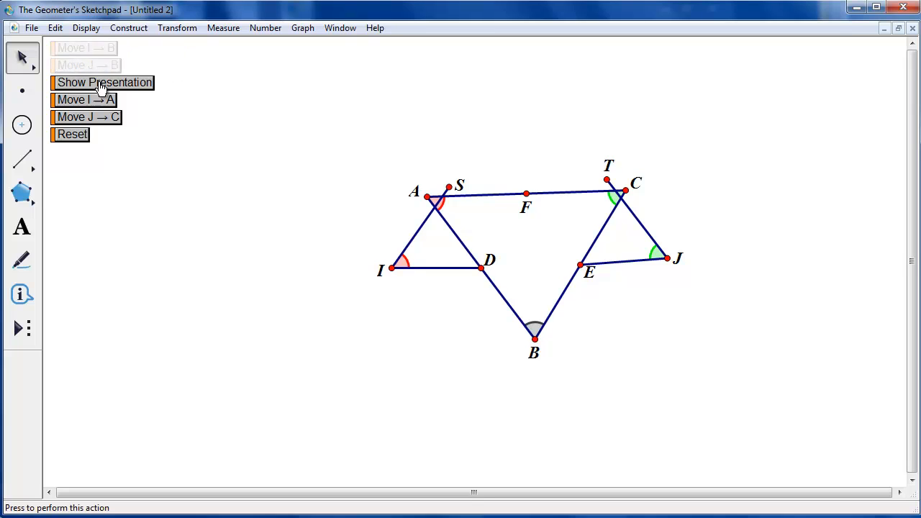
pyautogui.moveTo(163, 101); pyautogui.dragTo(100, 119)
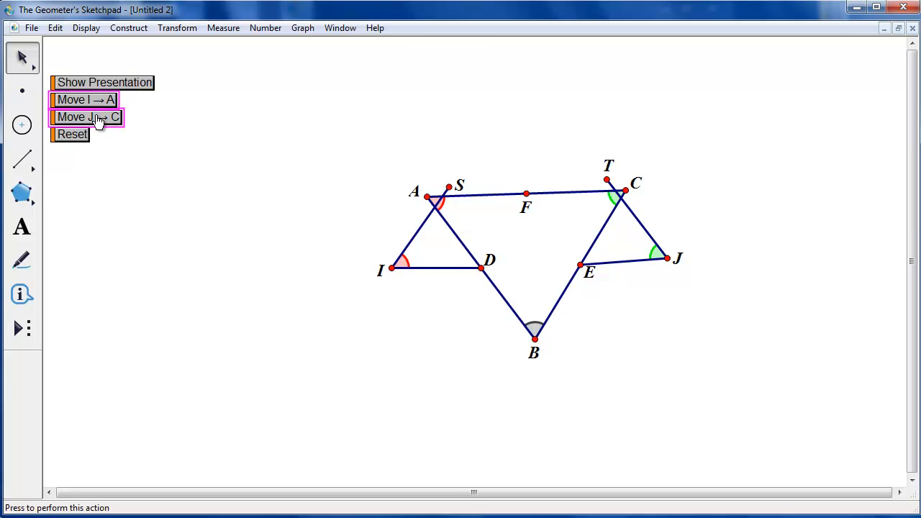
pyautogui.press('Delete')
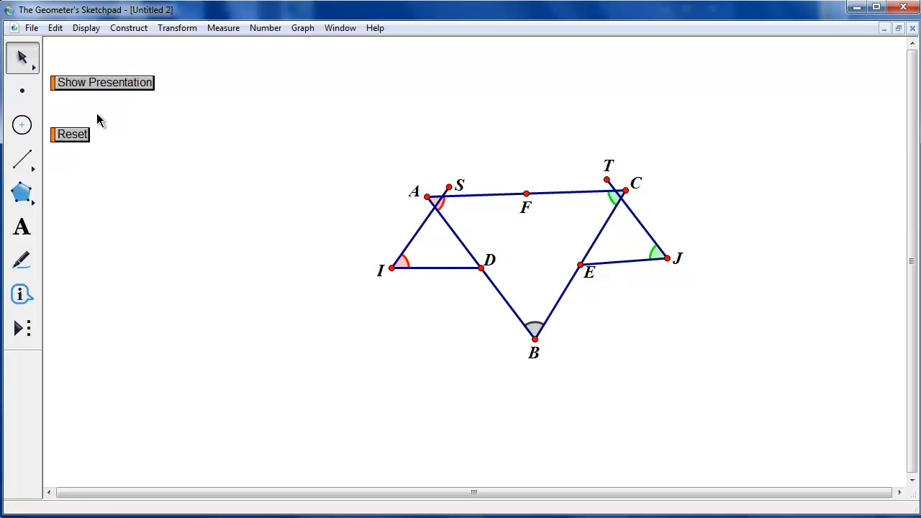
# Move the Show Presentation button beside the figure and place the Reset button just below it
pyautogui.moveTo(56, 83); pyautogui.dragTo(195, 192)
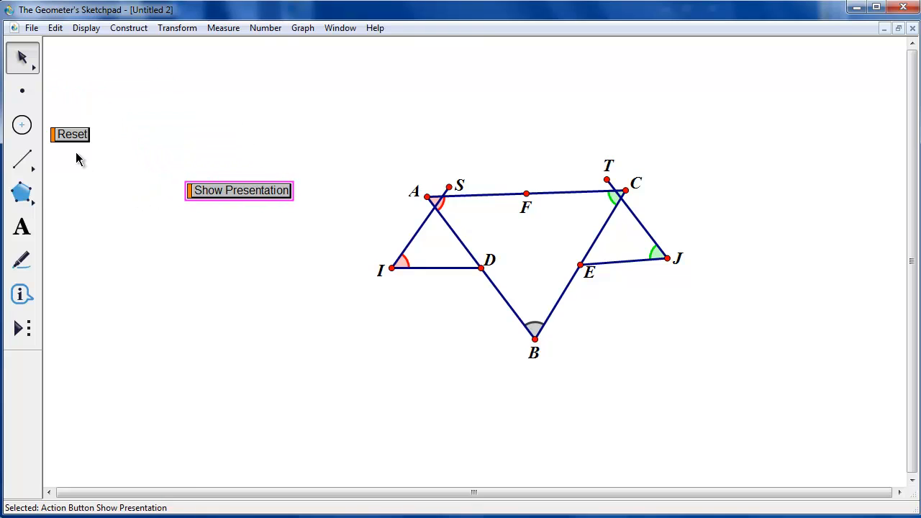
pyautogui.click(113, 179)
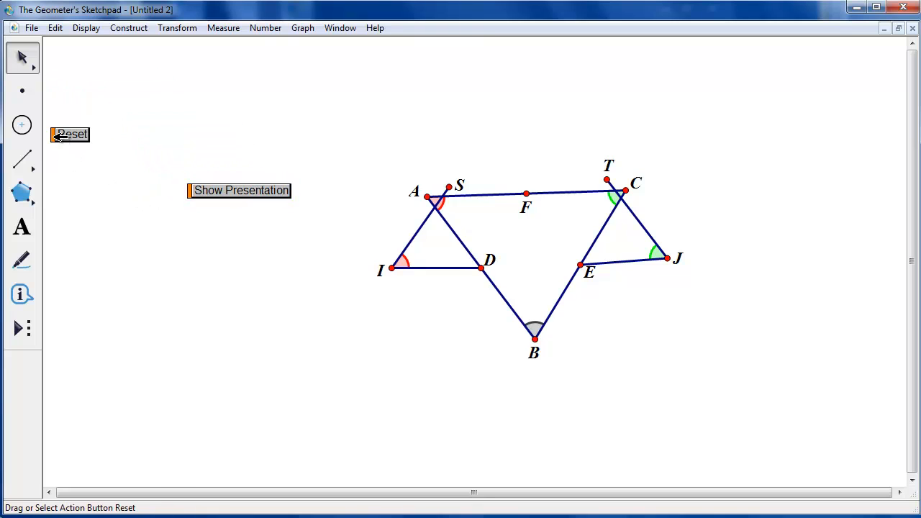
pyautogui.moveTo(58, 137); pyautogui.dragTo(195, 222)
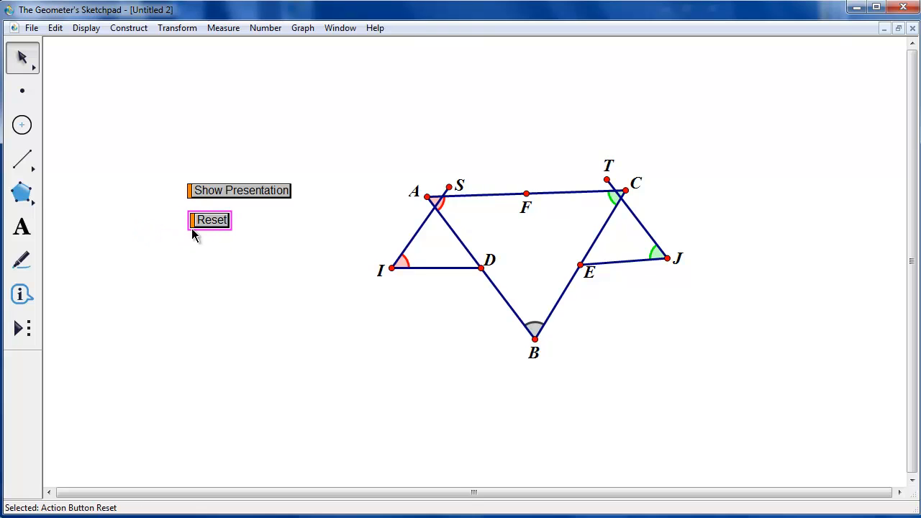
pyautogui.click(195, 247)
pyautogui.click(199, 221)
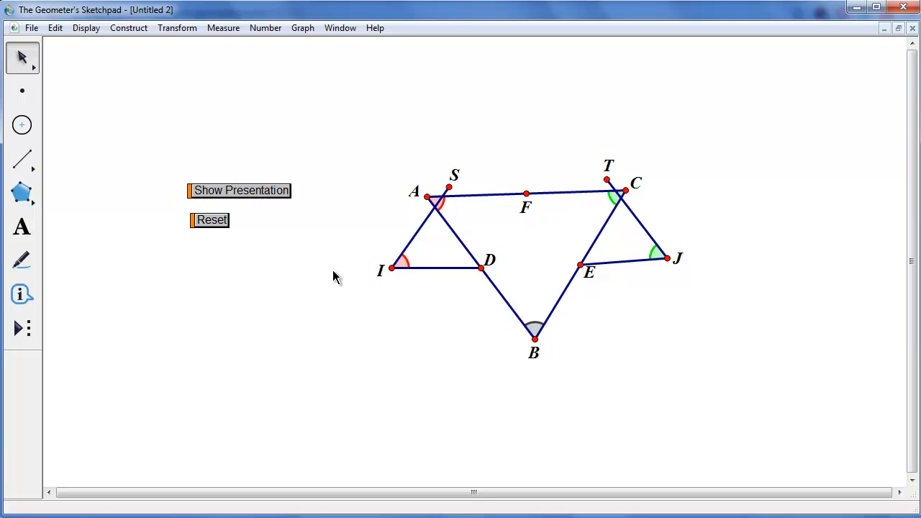
# Select points I, A, S, F, T, C, J, E, B and D and hide their labels
pyautogui.click(394, 268)
pyautogui.keyDown('shift'); pyautogui.click(427, 197); pyautogui.keyUp('shift')
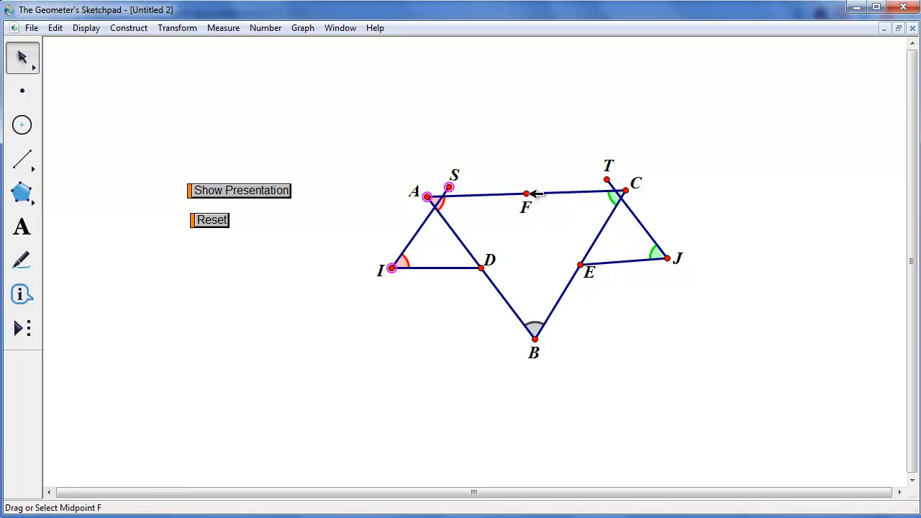
pyautogui.click(527, 194)
pyautogui.click(607, 180)
pyautogui.click(626, 191)
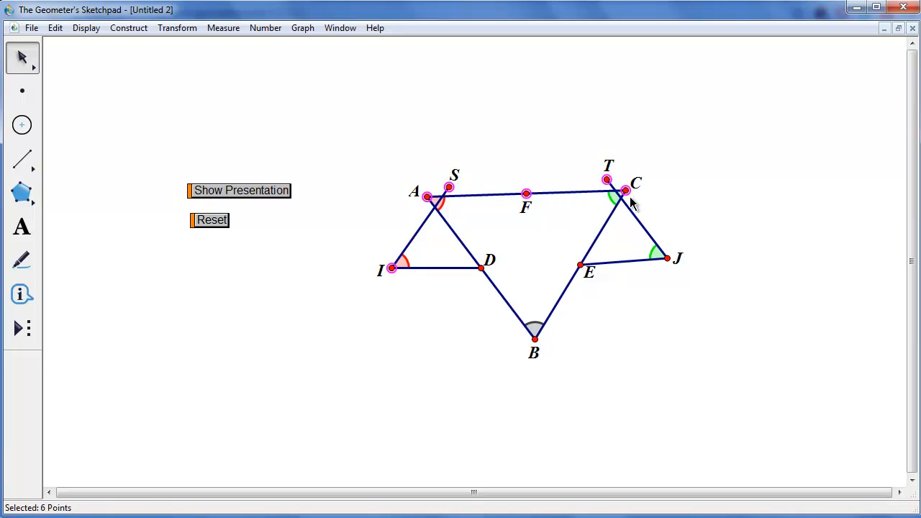
pyautogui.click(668, 259)
pyautogui.click(581, 266)
pyautogui.click(535, 338)
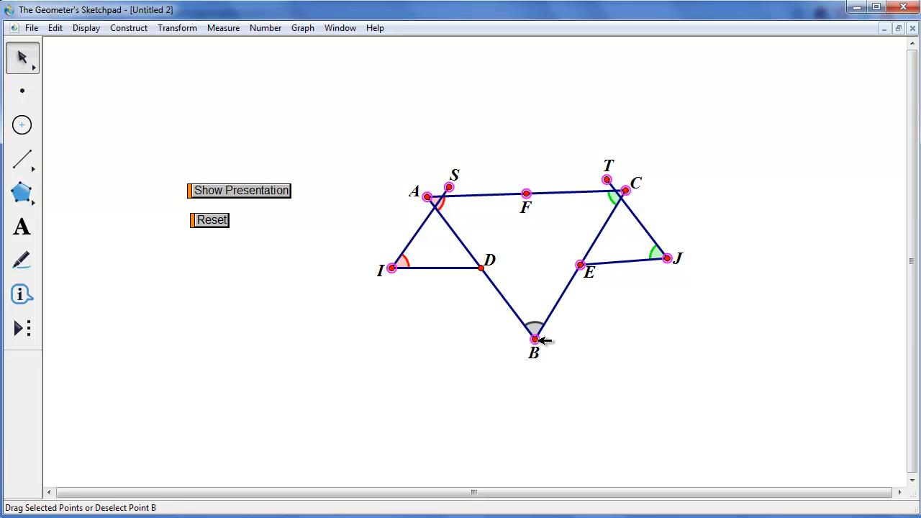
pyautogui.click(483, 268)
pyautogui.click(84, 34)
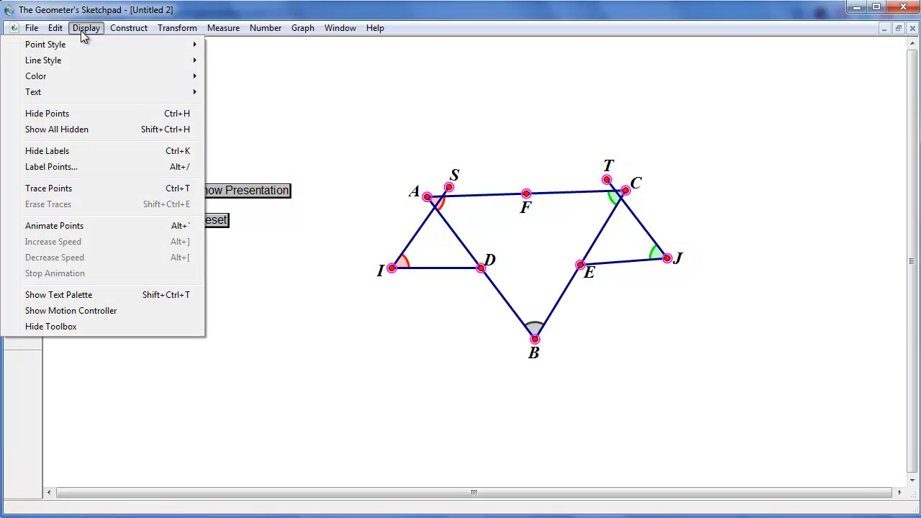
pyautogui.click(84, 152)
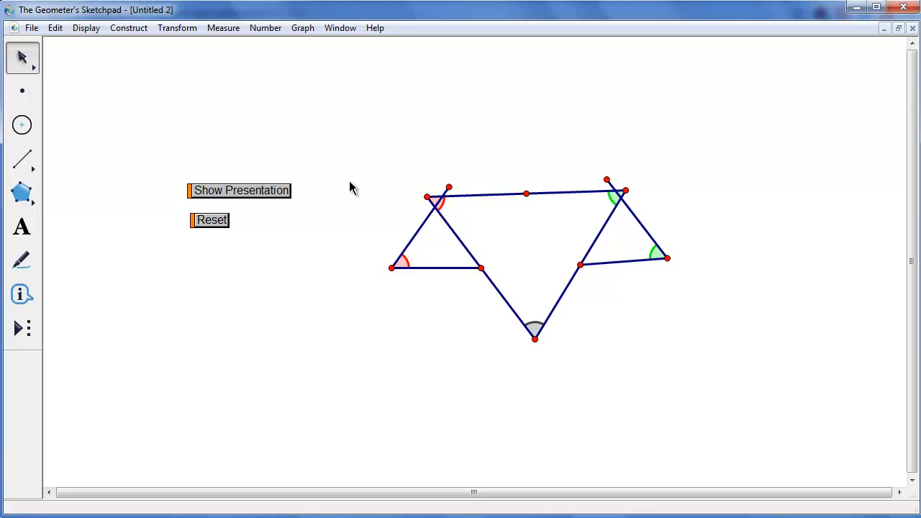
# Run the Show Presentation button and drag vertex A slightly to the left
pyautogui.click(220, 225)
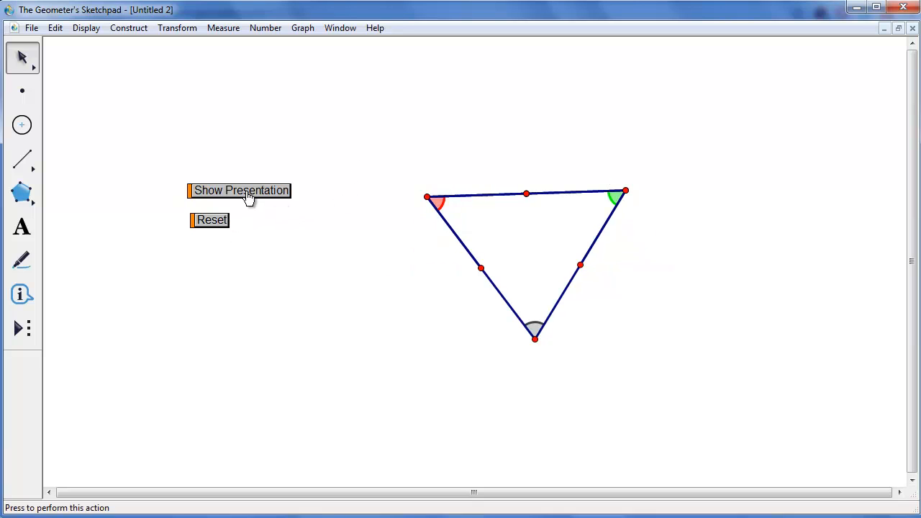
pyautogui.click(245, 191)
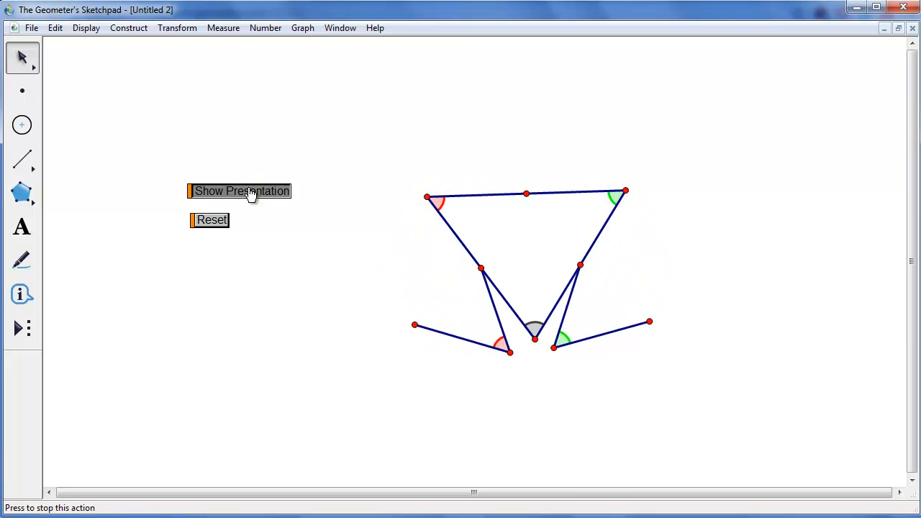
pyautogui.moveTo(428, 197); pyautogui.dragTo(397, 196)
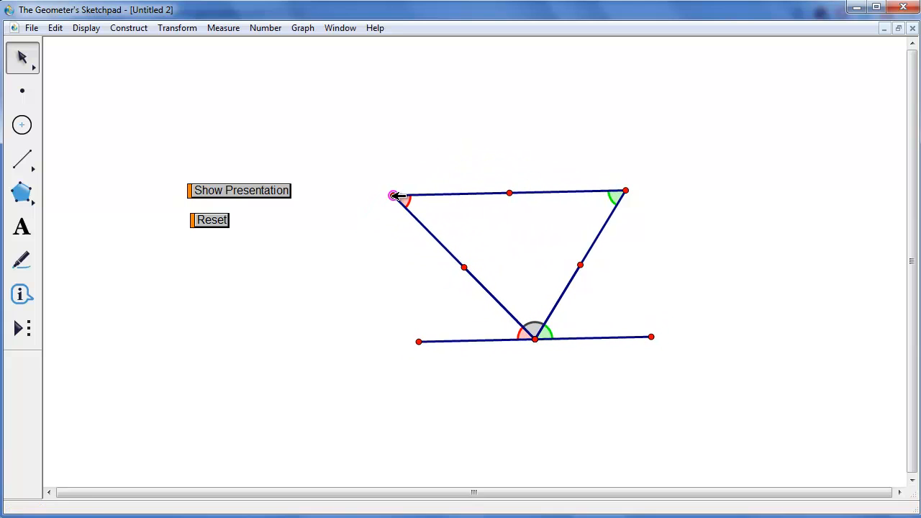
pyautogui.click(504, 247)
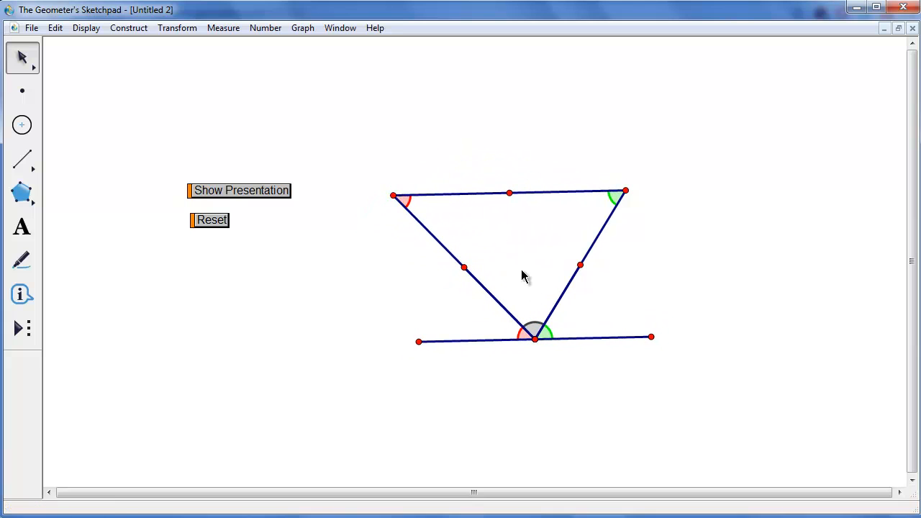
# Measure the angle formed by points S, J and T, then hide the angle measurement
pyautogui.click(536, 339)
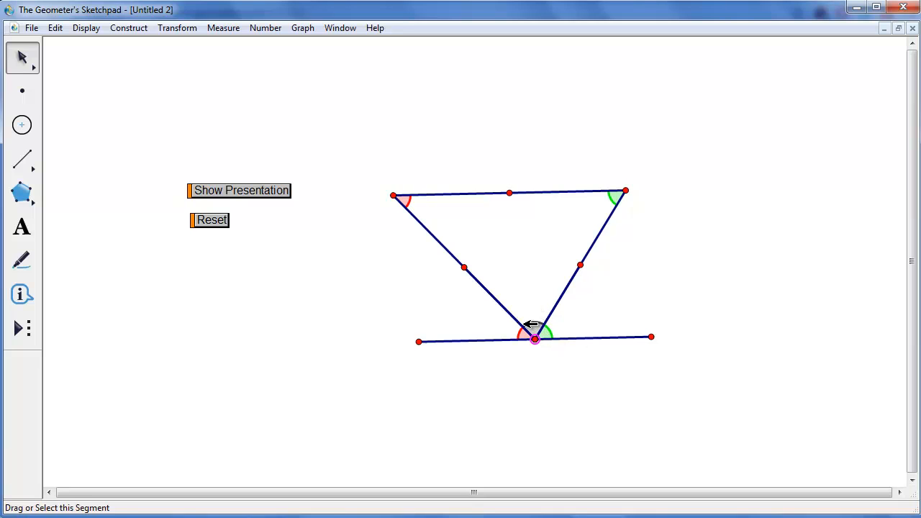
pyautogui.click(420, 343)
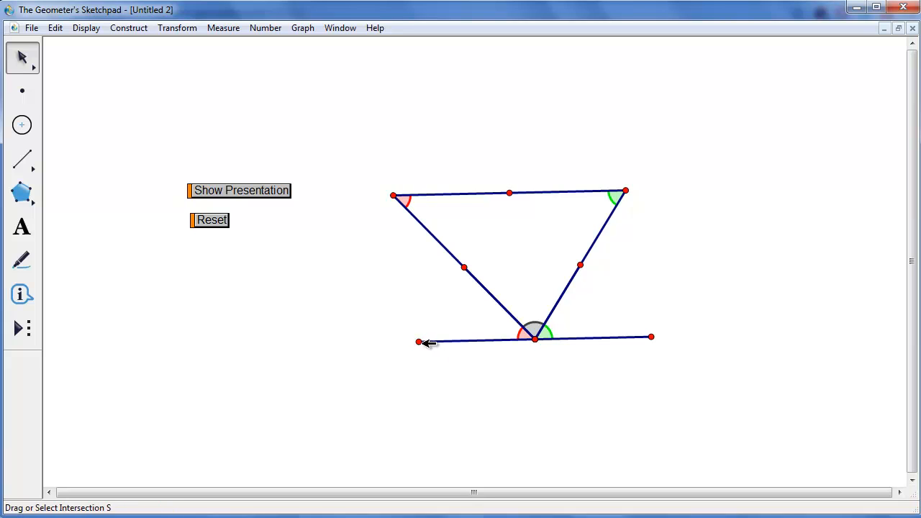
pyautogui.click(535, 339)
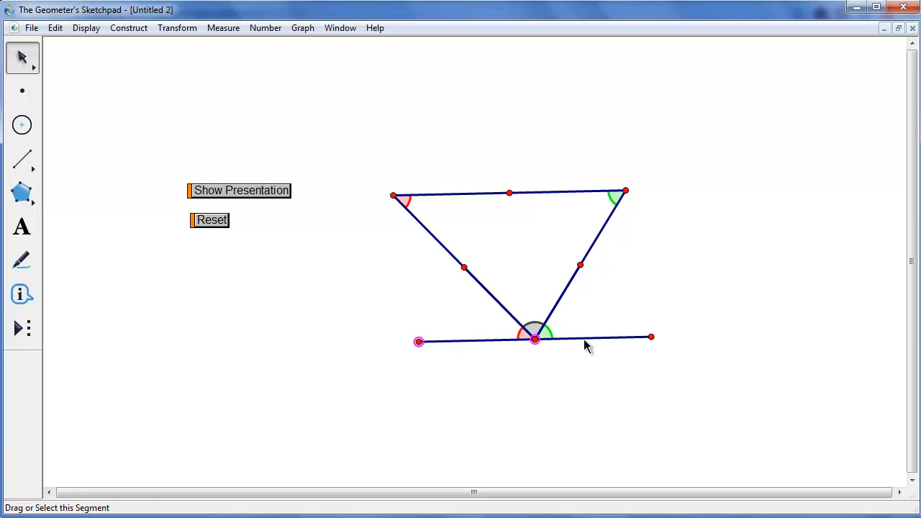
pyautogui.click(652, 337)
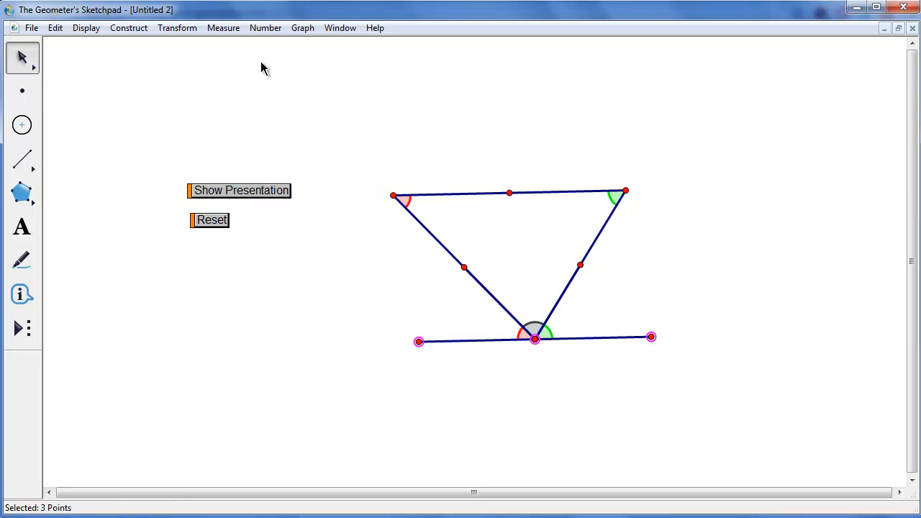
pyautogui.click(232, 33)
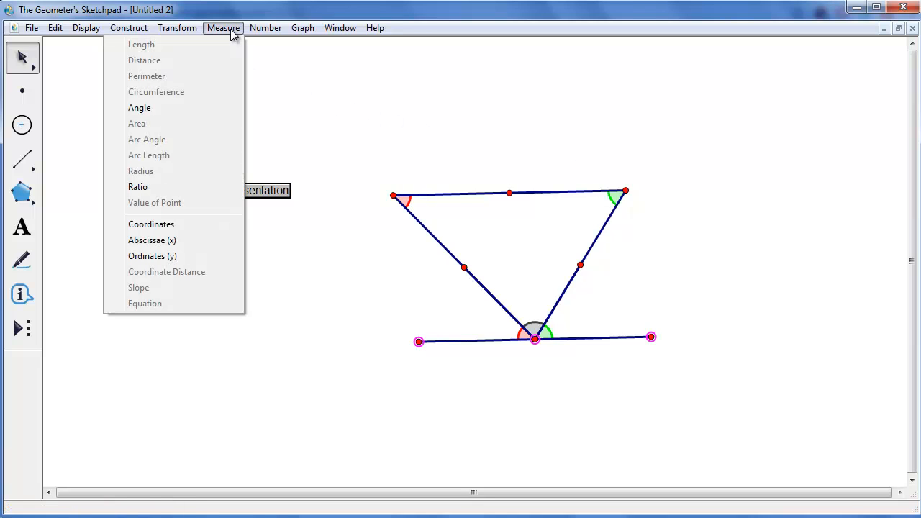
pyautogui.click(196, 106)
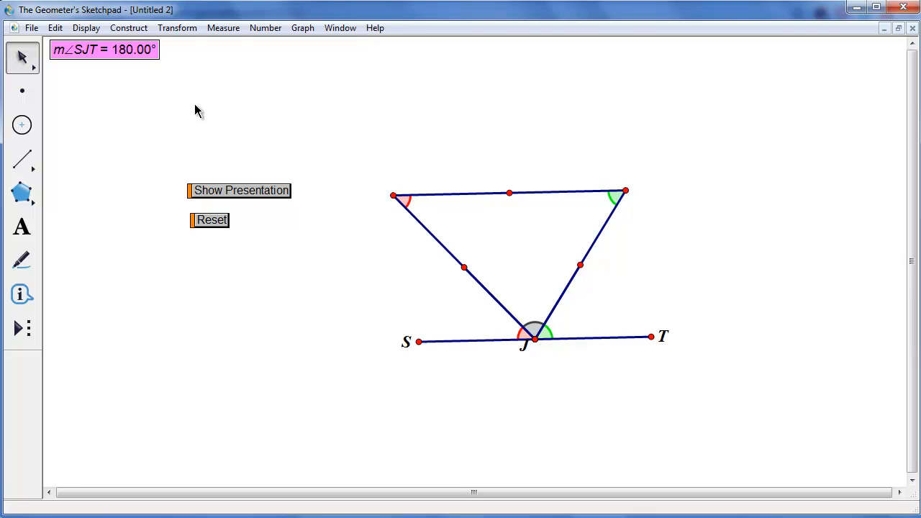
pyautogui.moveTo(194, 108); pyautogui.dragTo(126, 53)
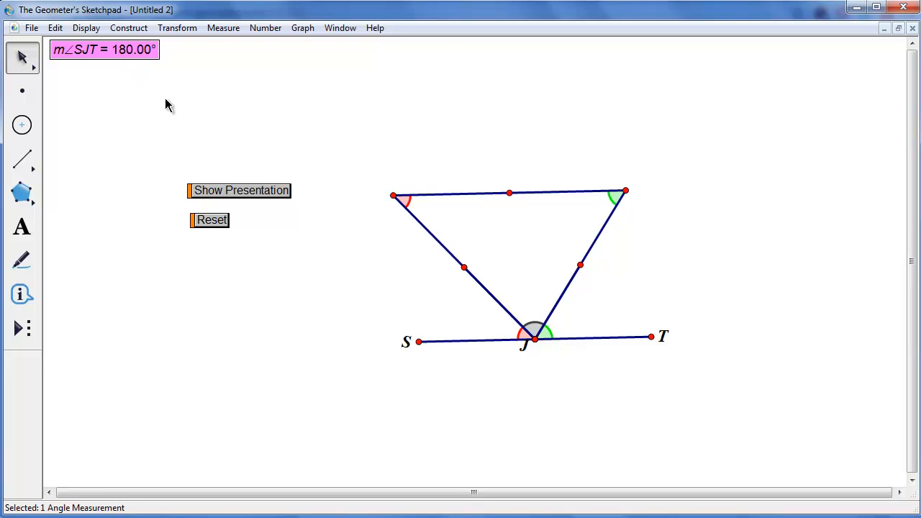
pyautogui.hotkey('ctrl', 'h')
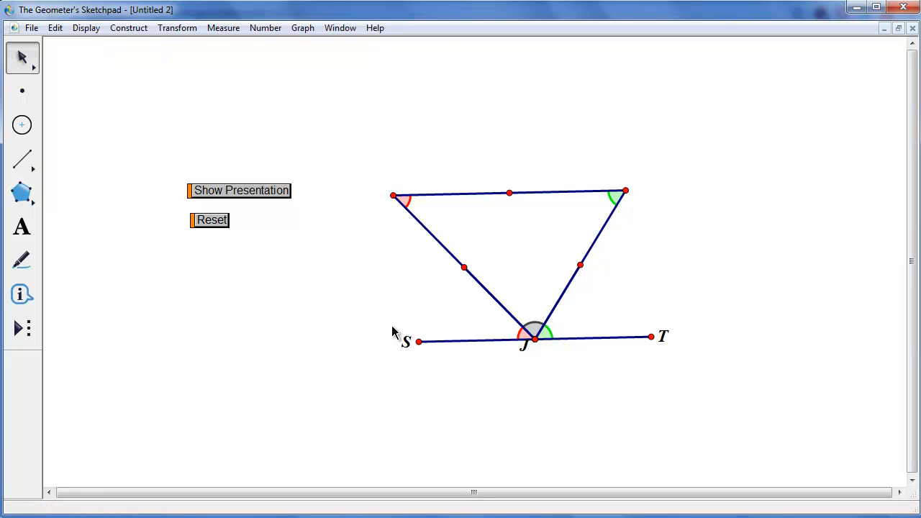
# Select points S, J and T and hide their labels
pyautogui.click(420, 342)
pyautogui.click(535, 338)
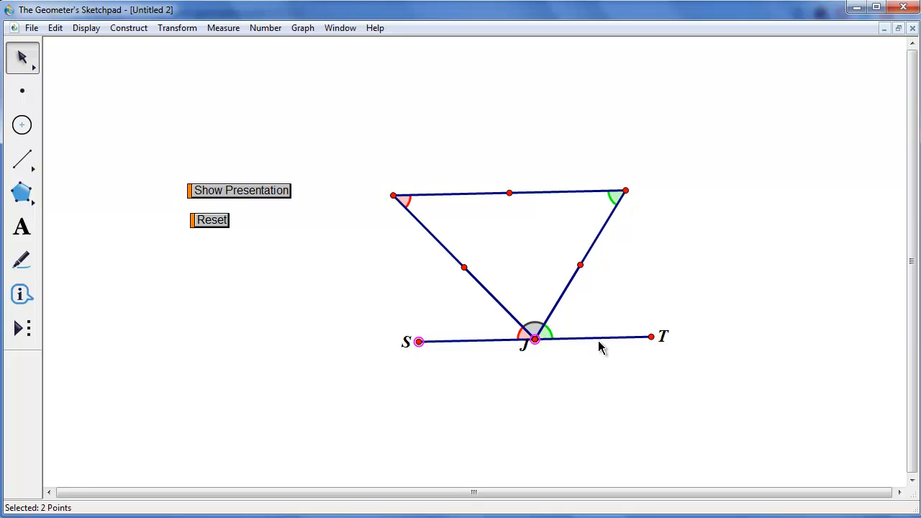
pyautogui.click(653, 337)
pyautogui.click(86, 28)
pyautogui.click(85, 151)
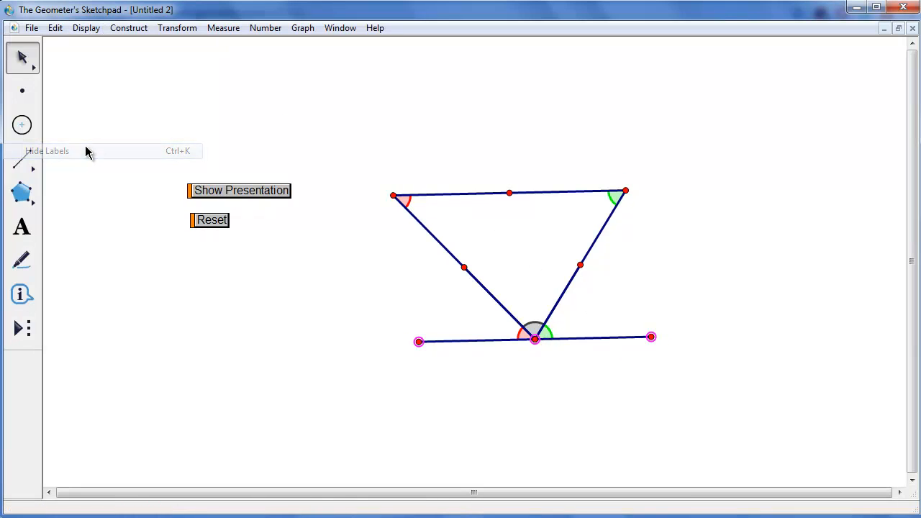
pyautogui.click(348, 182)
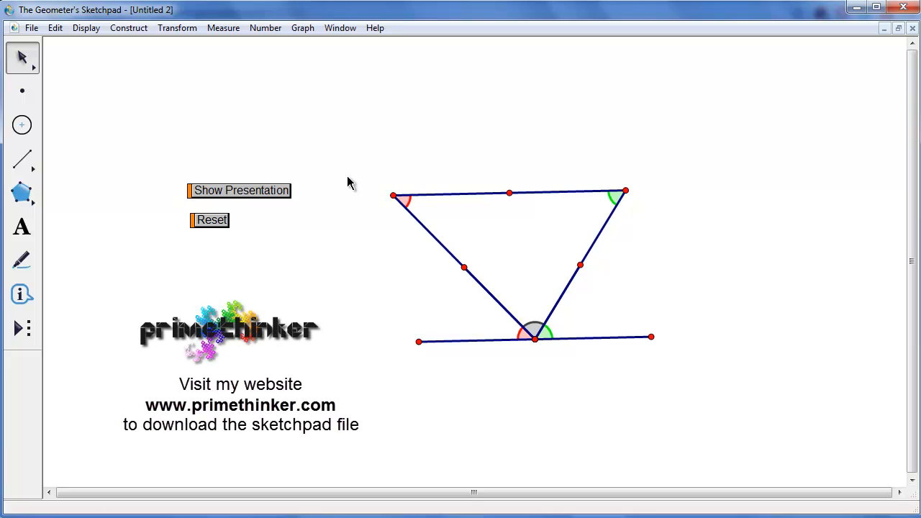